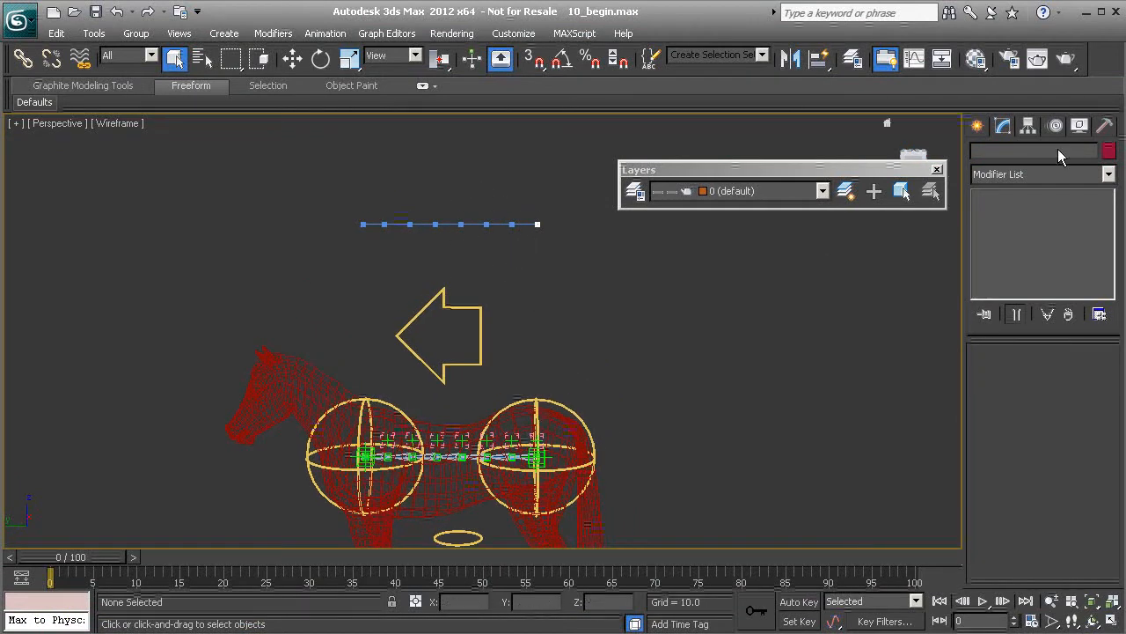
# Create a Point helper with Cross and Box display and size 20 on the grid beneath the horse
pyautogui.click(976, 126)
pyautogui.click(1015, 296)
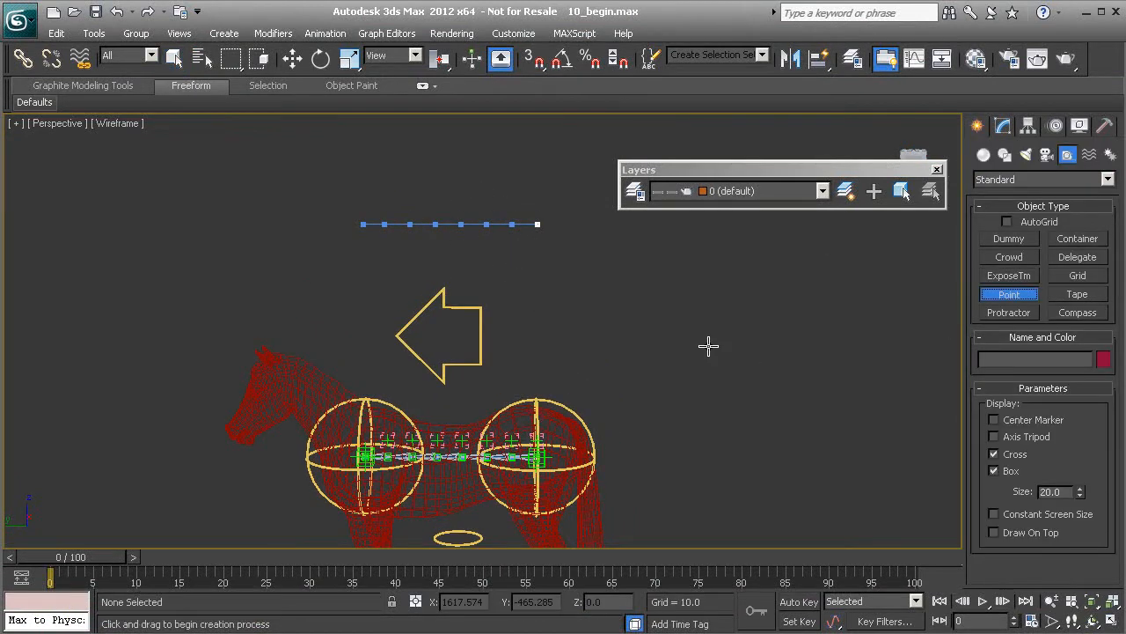
pyautogui.scroll(-1, 706, 344)
pyautogui.moveTo(698, 432); pyautogui.dragTo(698, 327, button='middle')
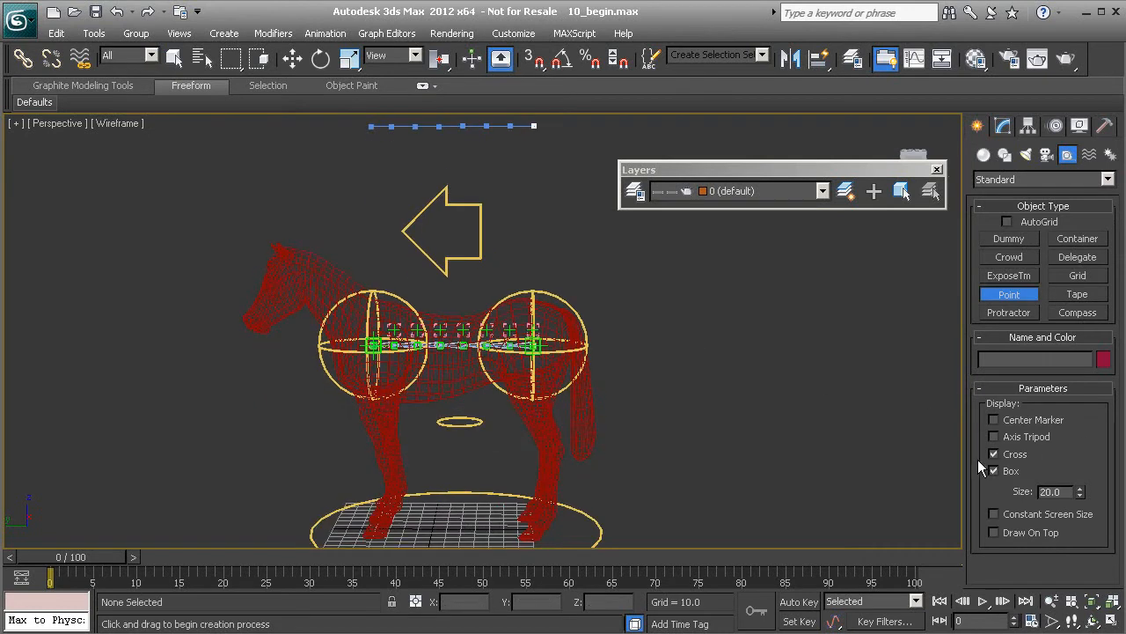
pyautogui.moveTo(572, 452); pyautogui.dragTo(499, 389, button='middle')
pyautogui.click(453, 438)
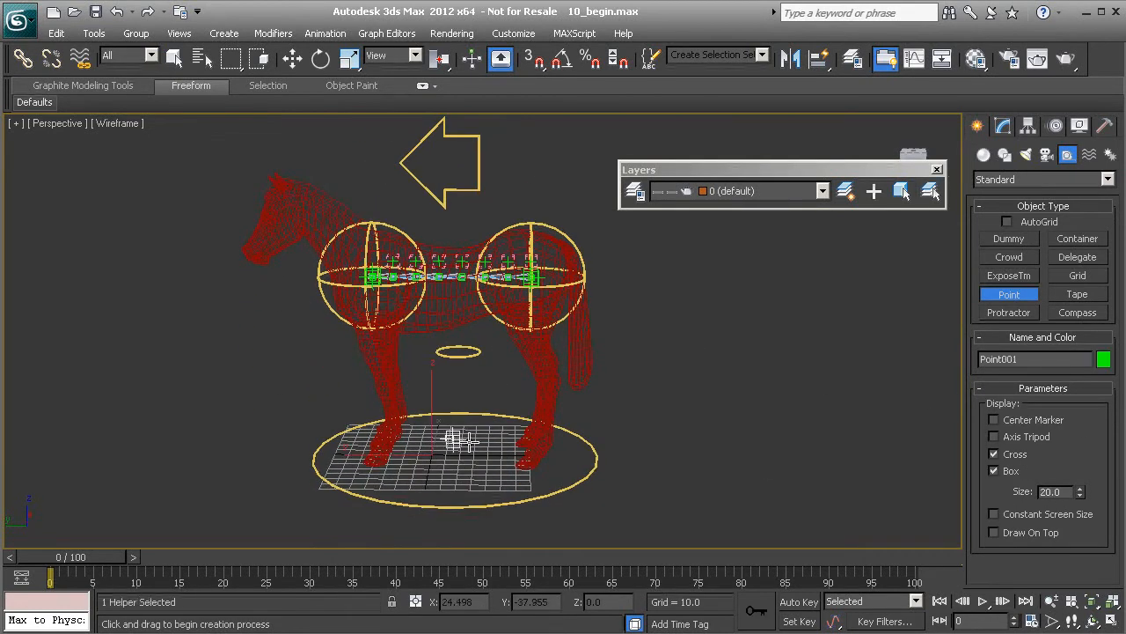
pyautogui.rightClick(654, 382)
pyautogui.keyDown('alt'); pyautogui.moveTo(667, 443); pyautogui.dragTo(669, 426, button='middle'); pyautogui.keyUp('alt')
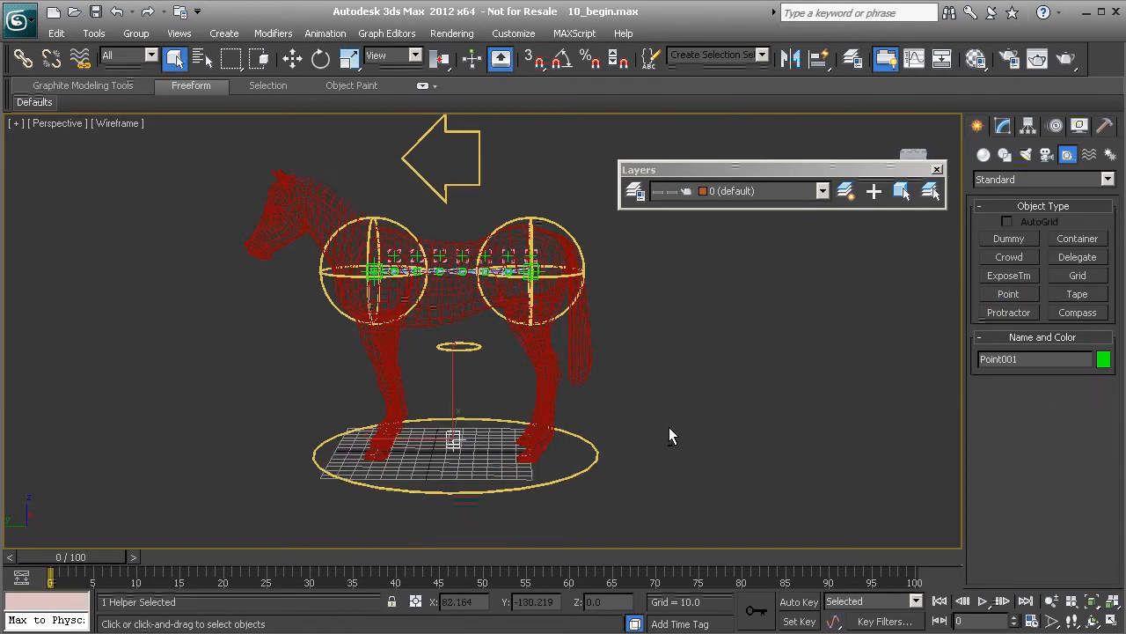
# Rename the new point helper to PtEnv_mSph_Vertebrae_Root01
pyautogui.click(1023, 362)
pyautogui.write('PtEnv_mSph_Vertebrae_')
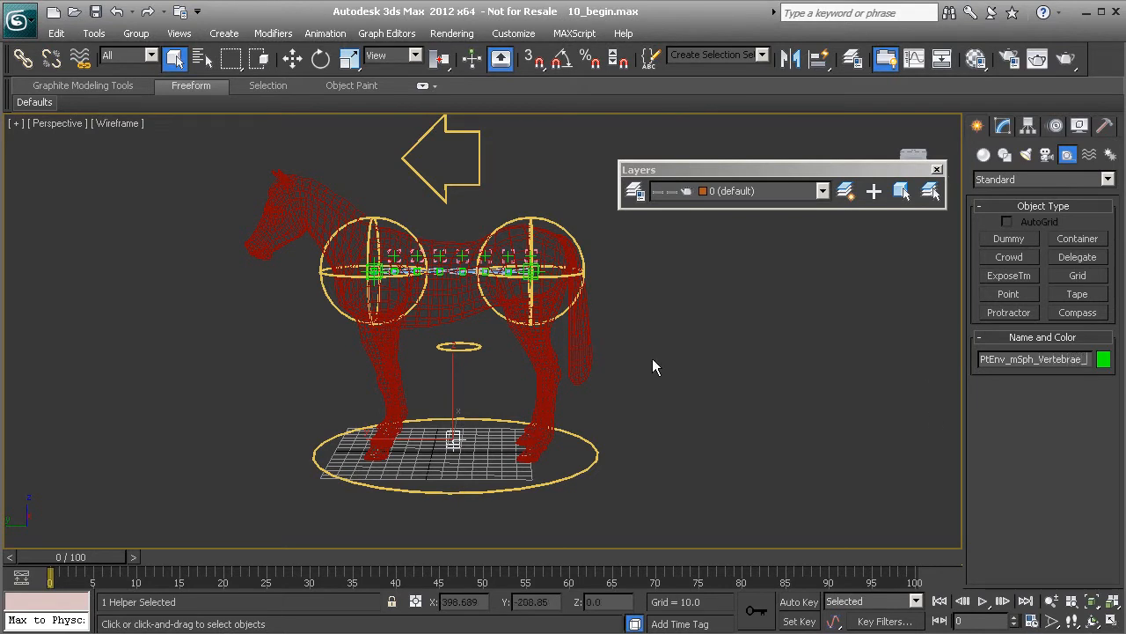
pyautogui.write('Root01')
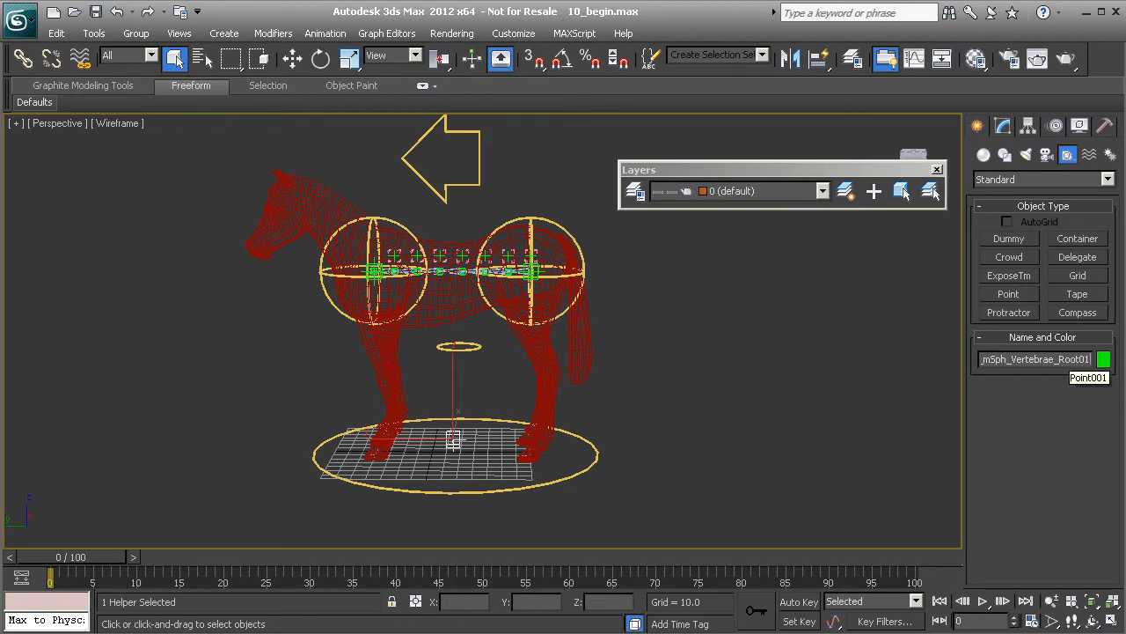
pyautogui.press('Return')
# Turn on 3D snapping and set it to snap to Vertex instead of Grid Points
pyautogui.moveTo(669, 356); pyautogui.dragTo(650, 408, button='middle')
pyautogui.moveTo(548, 287); pyautogui.dragTo(533, 349, button='middle')
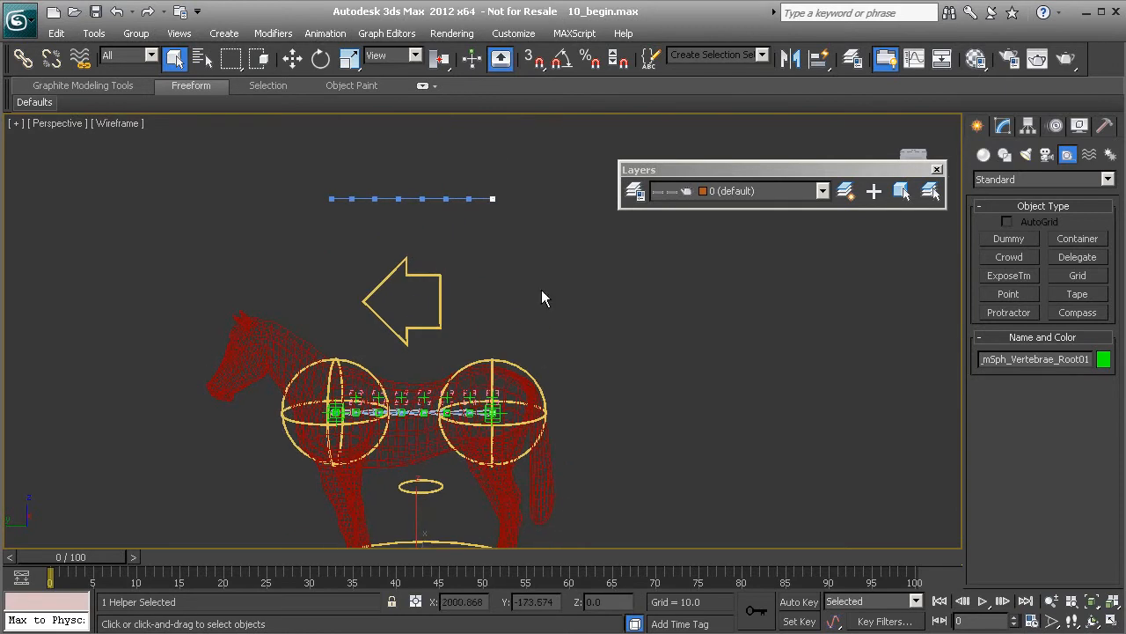
pyautogui.click(537, 68)
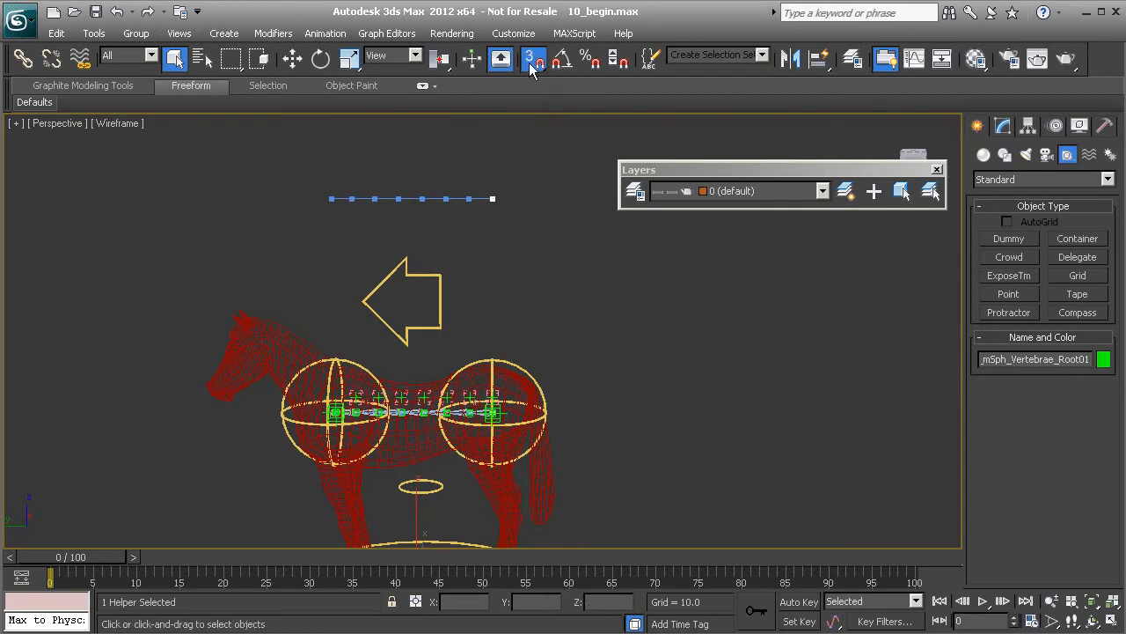
pyautogui.rightClick(537, 68)
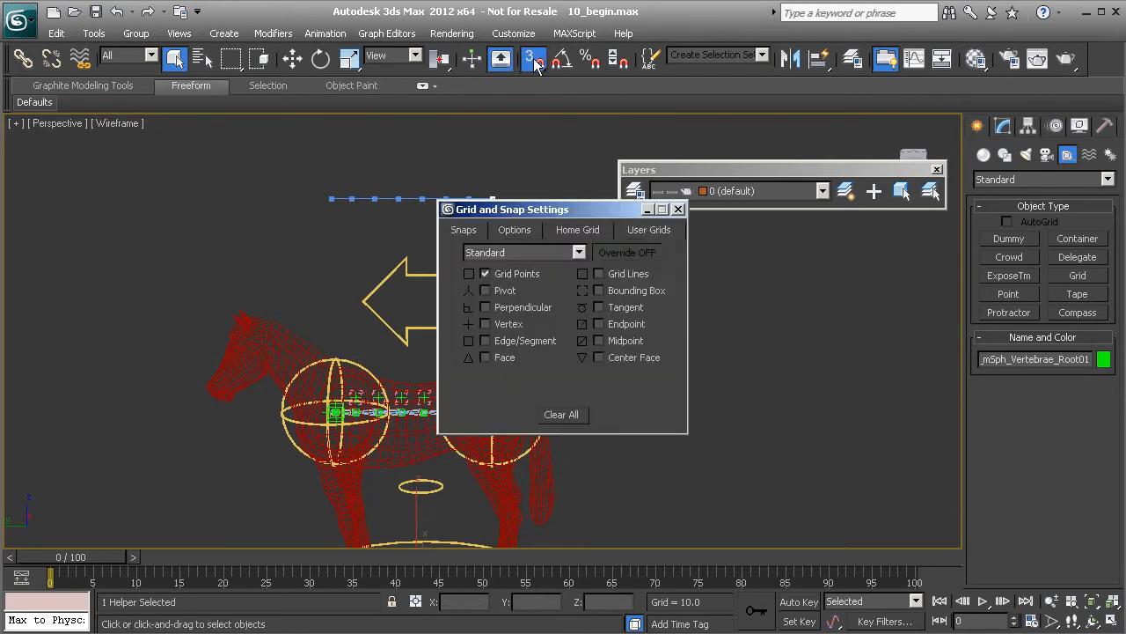
pyautogui.click(514, 274)
pyautogui.click(508, 324)
pyautogui.click(681, 209)
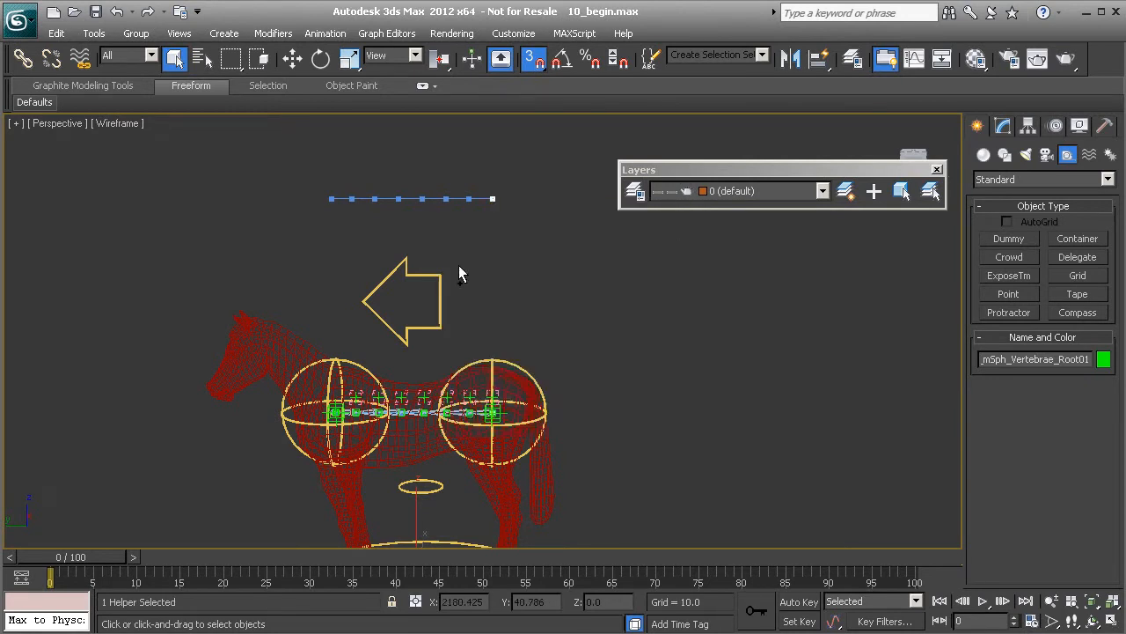
# Move the Root01 helper onto the vertebrae spline's end vertex above the horse's hips using vertex snap
pyautogui.scroll(-2, 455, 395)
pyautogui.moveTo(455, 395); pyautogui.dragTo(449, 350, button='middle')
pyautogui.press('w')
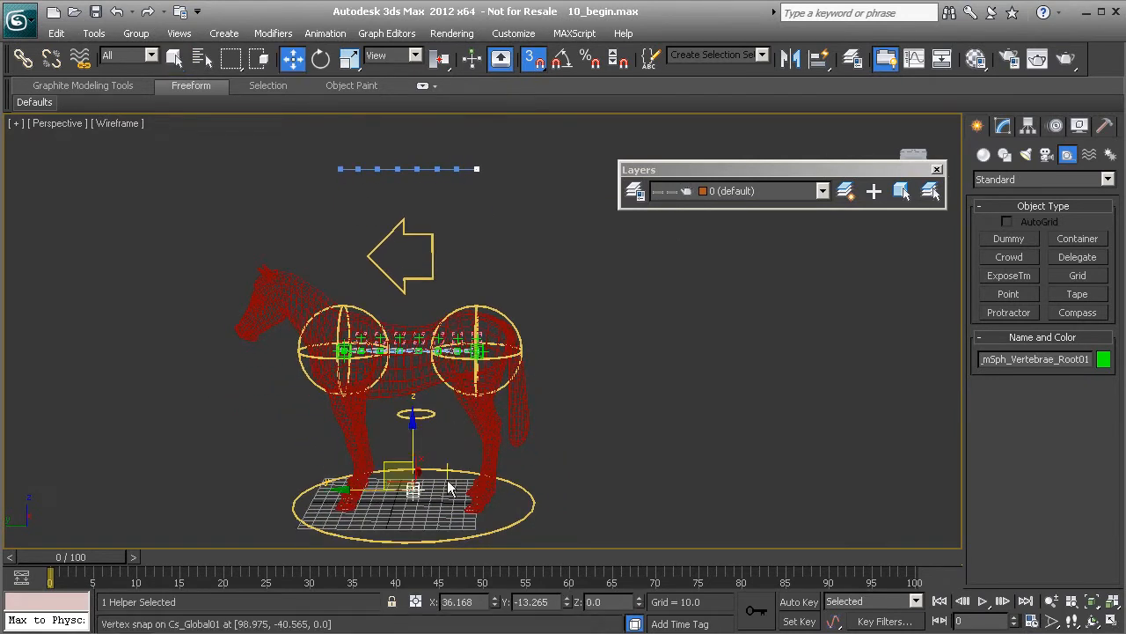
pyautogui.moveTo(414, 489); pyautogui.dragTo(483, 168)
pyautogui.moveTo(511, 182); pyautogui.dragTo(518, 297, button='middle')
pyautogui.scroll(3, 518, 297)
pyautogui.scroll(2, 550, 243)
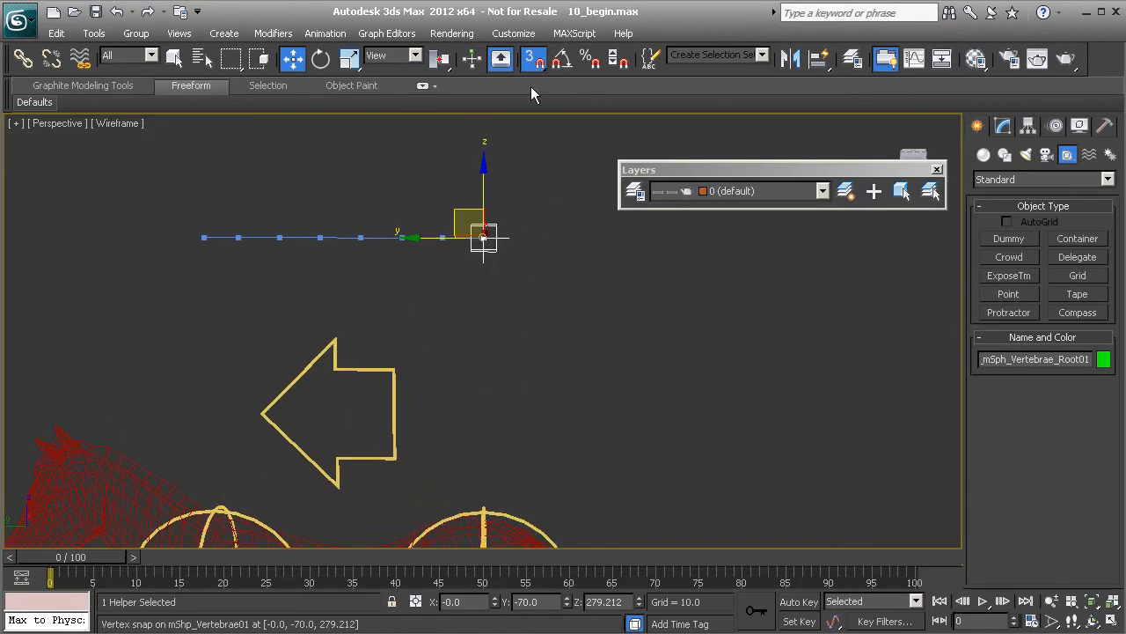
# Select the objects_to_hide layer in the layer manager and close the manager
pyautogui.click(635, 191)
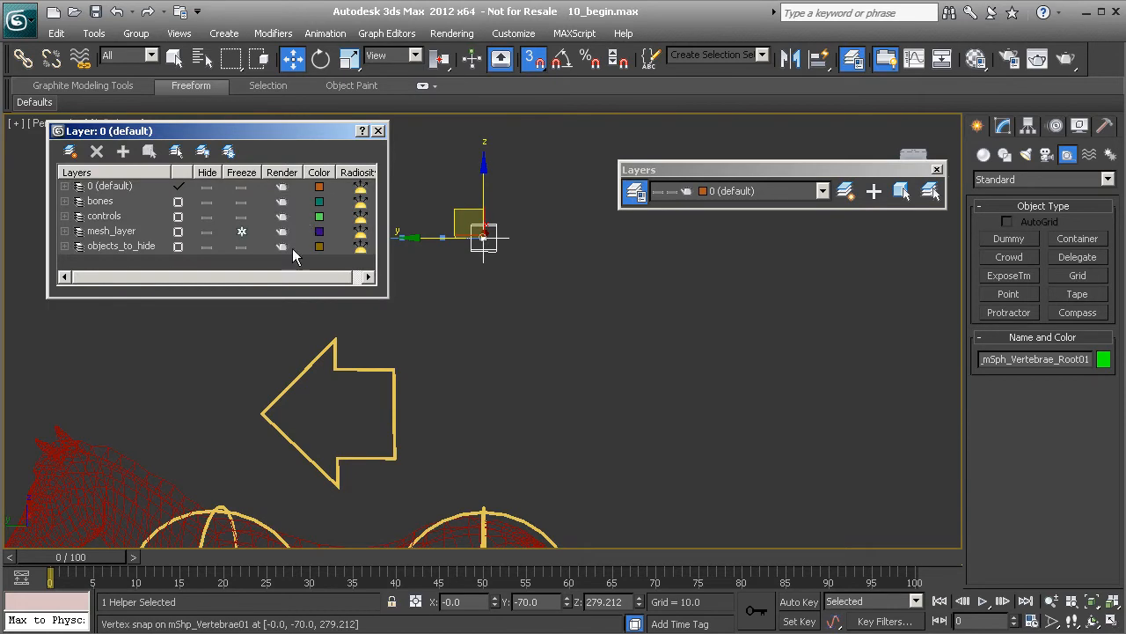
pyautogui.click(121, 247)
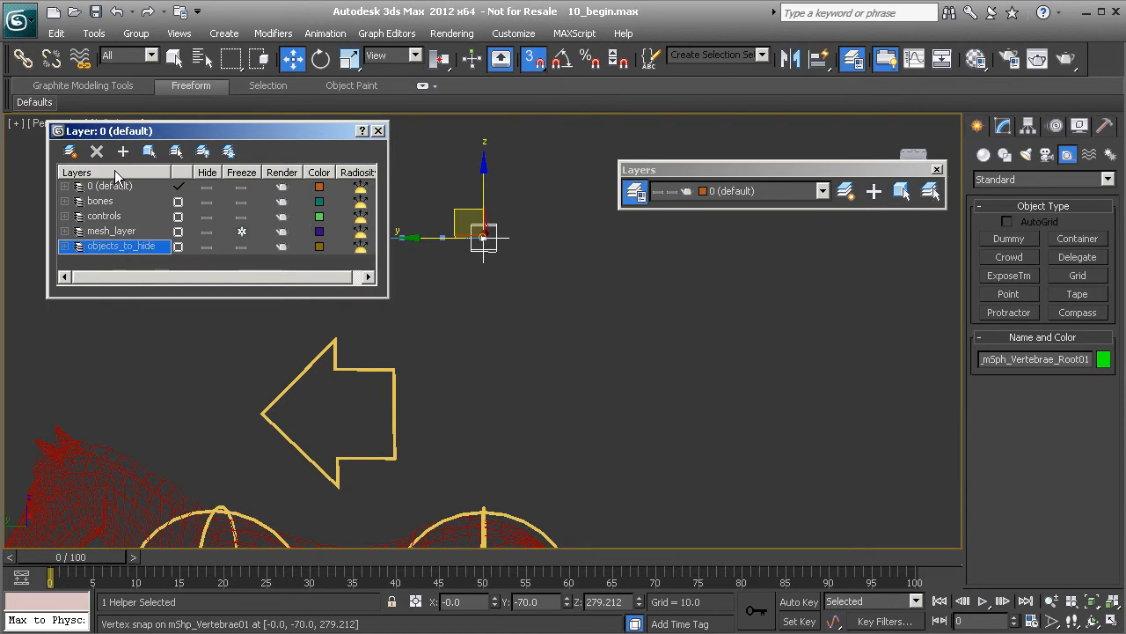
pyautogui.click(378, 131)
# Clone the Root01 helper as a copy named PtEnv_mSph_Vertebrae_End01 and snap it to the spline's end vertex above the shoulders
pyautogui.moveTo(422, 223); pyautogui.dragTo(498, 243, button='middle')
pyautogui.hotkey('ctrl', 'v')
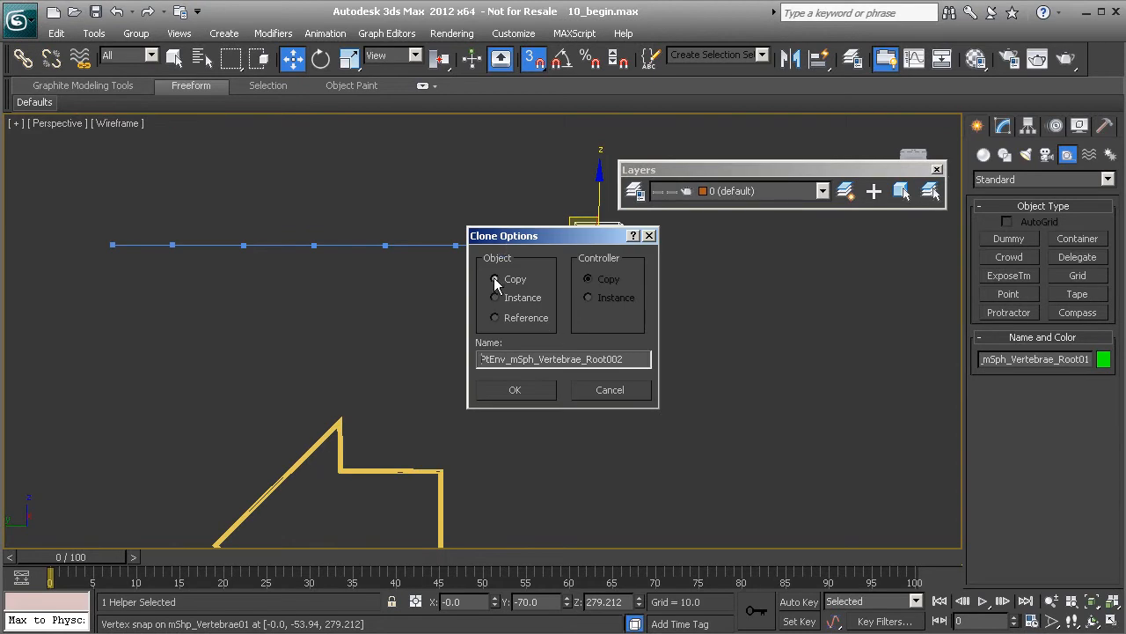
pyautogui.moveTo(587, 359); pyautogui.dragTo(613, 359)
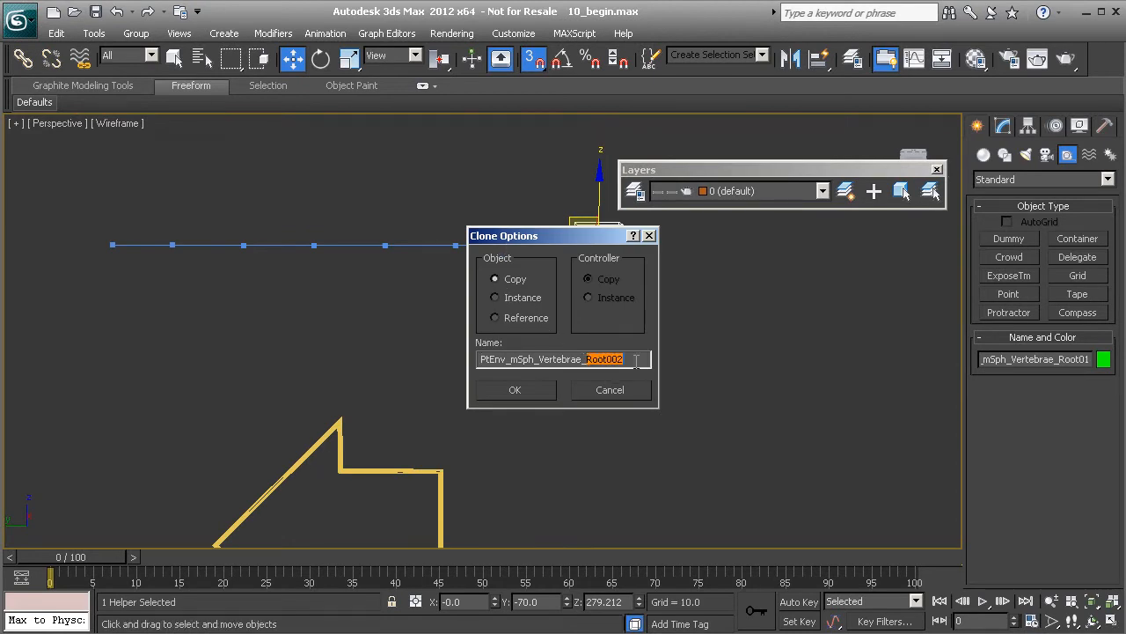
pyautogui.write('End01')
pyautogui.click(512, 389)
pyautogui.moveTo(475, 347); pyautogui.dragTo(504, 399, button='middle')
pyautogui.moveTo(624, 295); pyautogui.dragTo(153, 303)
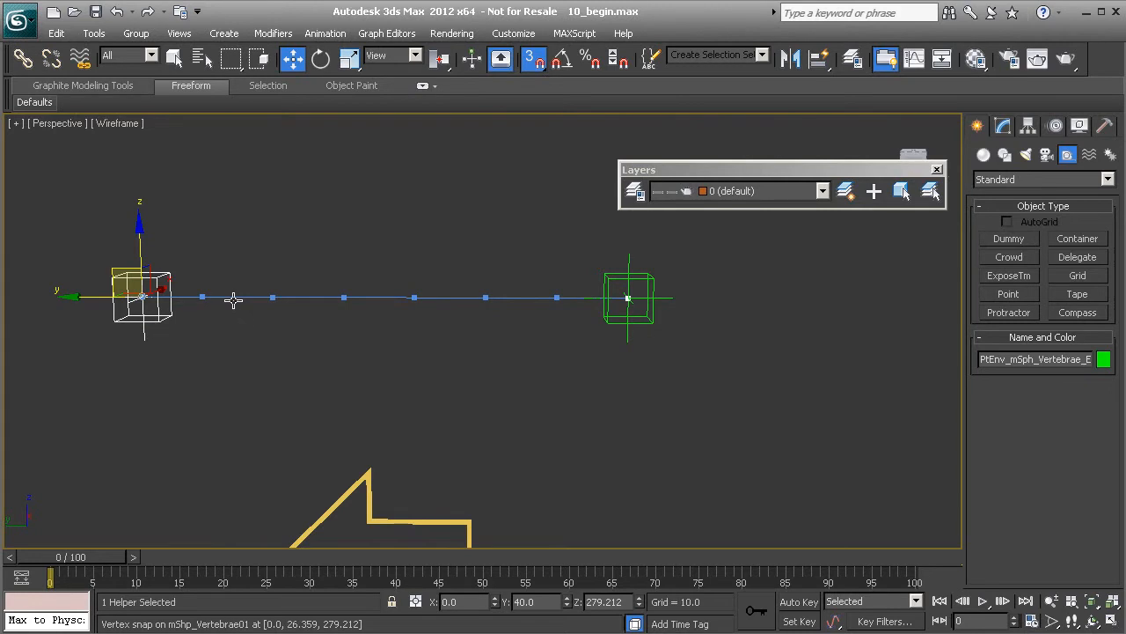
# Clone the End01 helper as a copy named PtEnv_mSph_Vertebrae_Mid01
pyautogui.hotkey('ctrl', 'v')
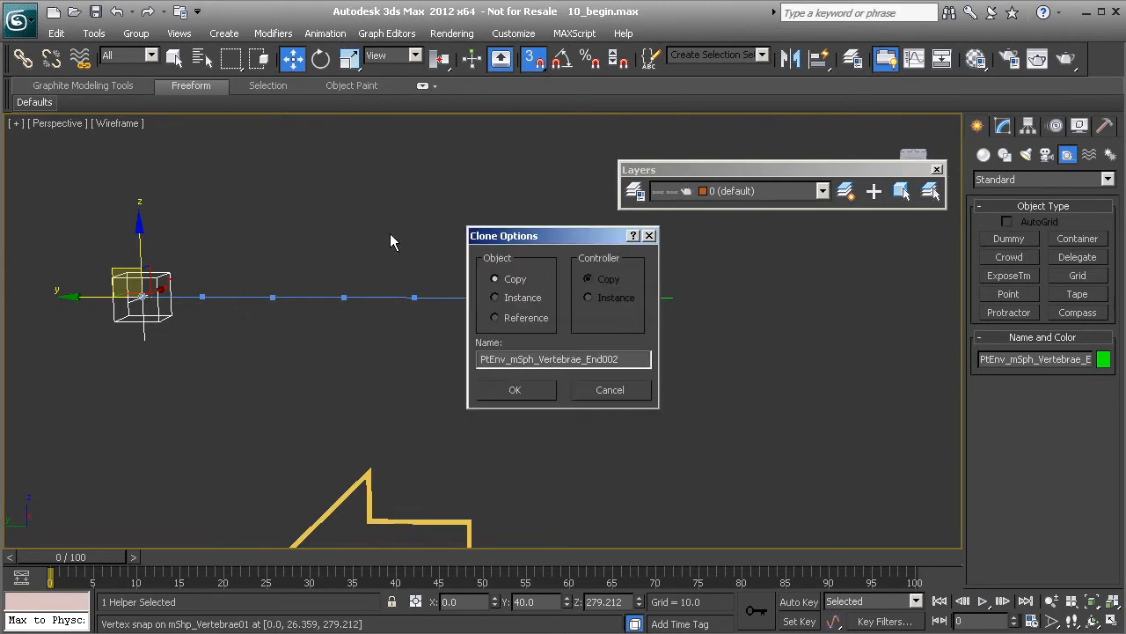
pyautogui.moveTo(550, 239); pyautogui.dragTo(626, 240)
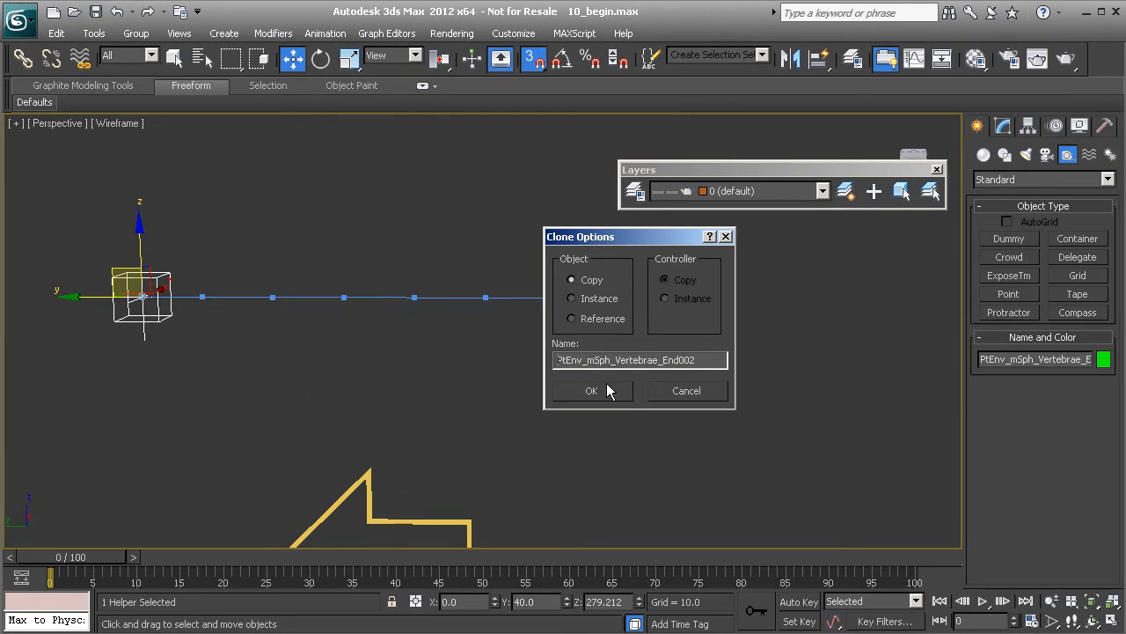
pyautogui.moveTo(664, 359); pyautogui.dragTo(720, 364)
pyautogui.write('Mid01')
pyautogui.click(604, 395)
# Turn off 3D snapping and move the Mid01 helper above the middle of the spline, to about Y -13, Z 304
pyautogui.moveTo(385, 384); pyautogui.dragTo(457, 362, button='middle')
pyautogui.moveTo(196, 250)
pyautogui.mouseDown()
pyautogui.moveTo(274, 183)
pyautogui.moveTo(4, 414)
pyautogui.moveTo(370, 179)
pyautogui.moveTo(360, 201)
pyautogui.mouseUp()
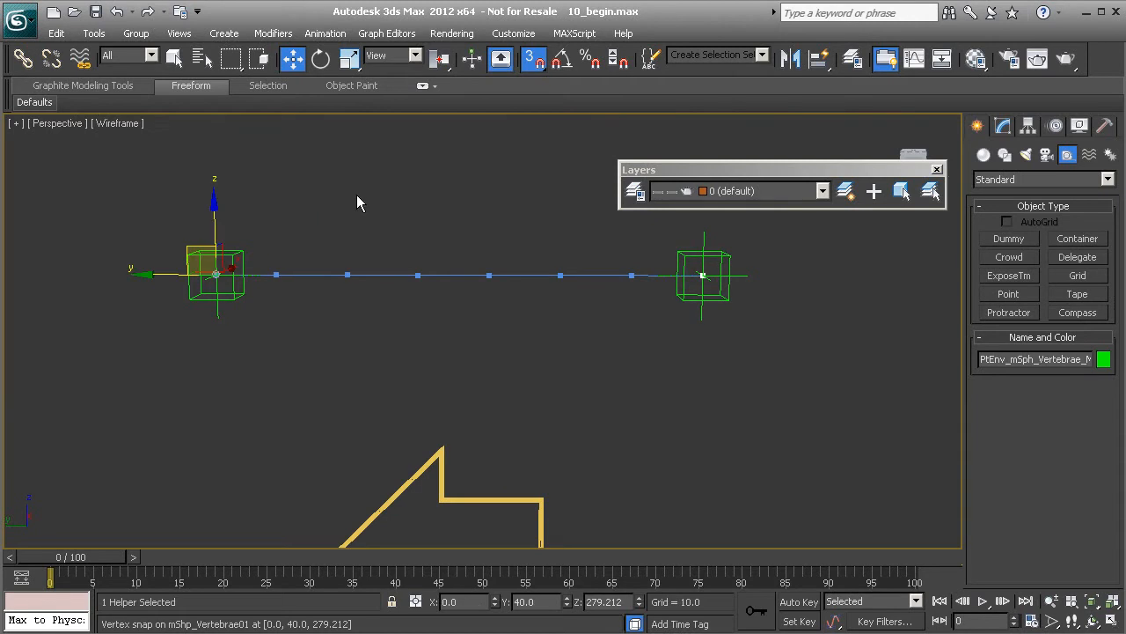
pyautogui.click(529, 58)
pyautogui.moveTo(188, 248); pyautogui.dragTo(439, 139)
pyautogui.moveTo(524, 160); pyautogui.dragTo(445, 249, button='middle')
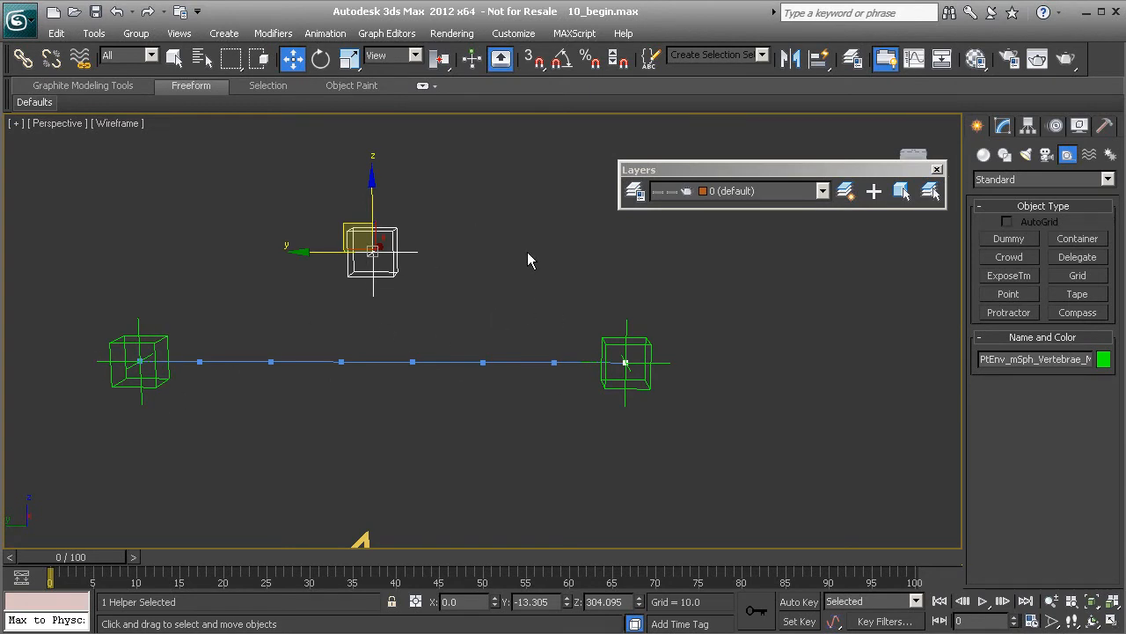
pyautogui.moveTo(501, 280); pyautogui.dragTo(519, 264, button='middle')
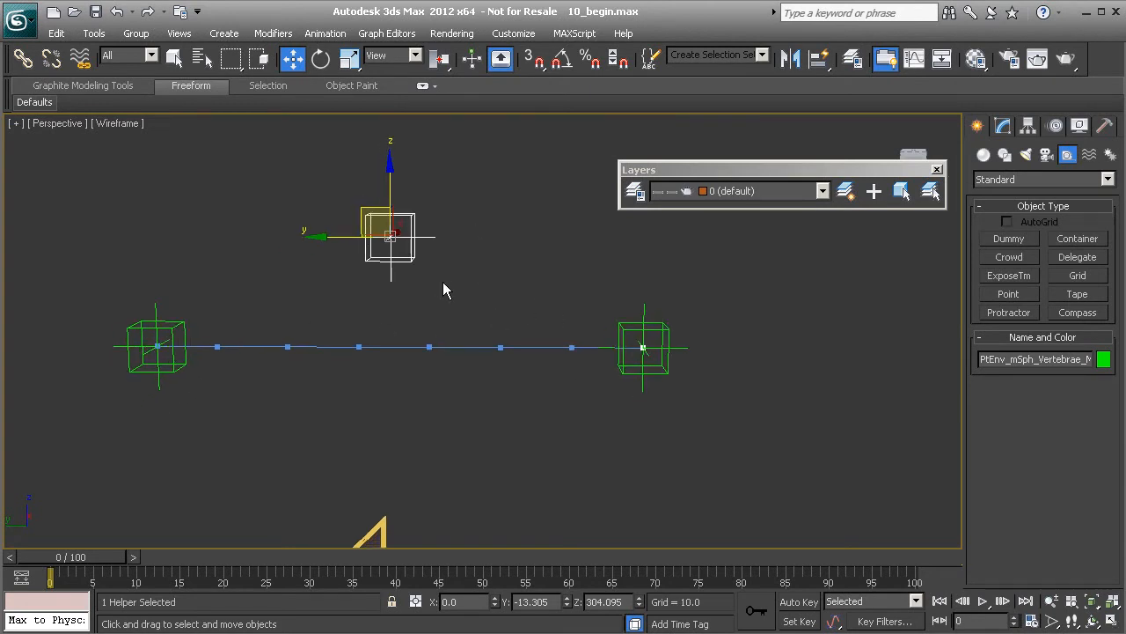
# Apply a Position Constraint to the Mid01 helper with the Root01 helper as its target
pyautogui.rightClick(498, 242)
pyautogui.click(531, 391)
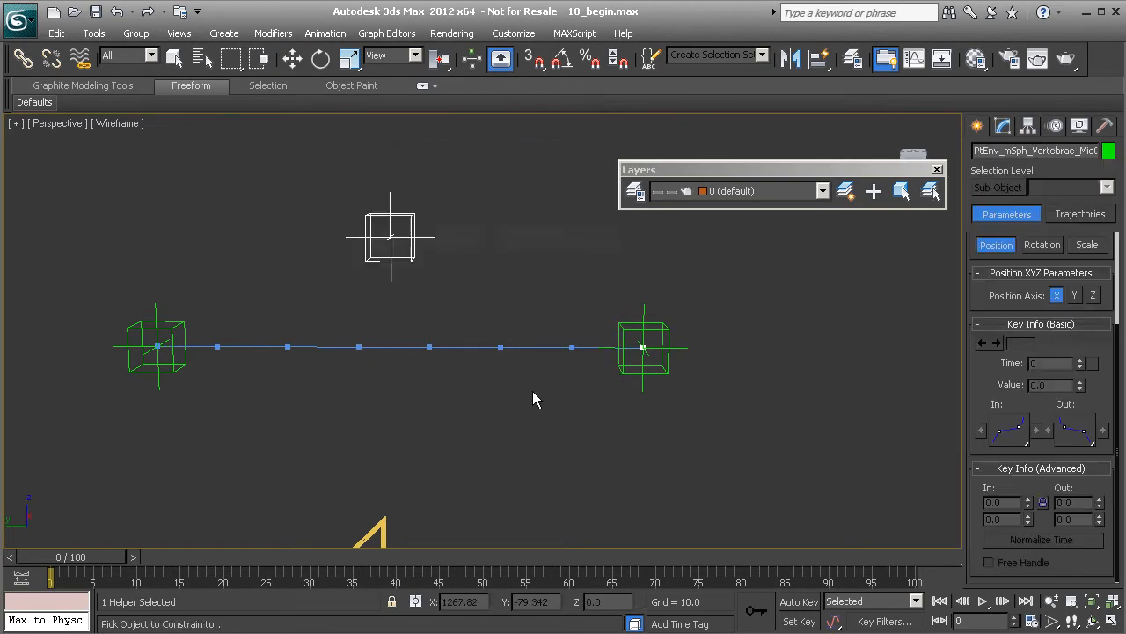
pyautogui.click(623, 327)
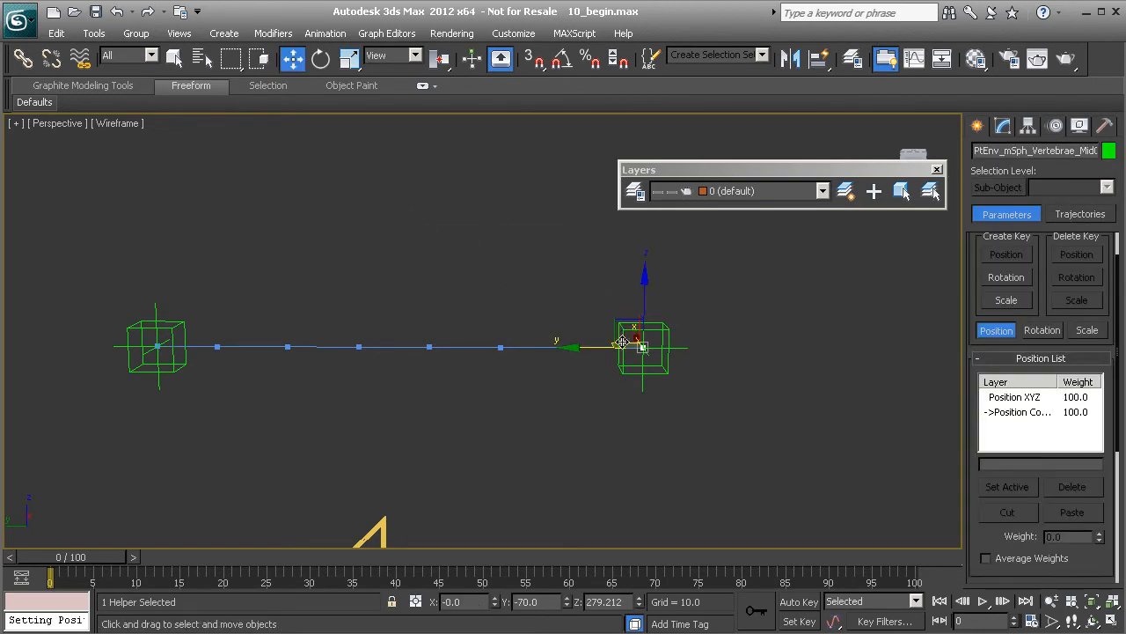
# Add the End01 helper as a second position target of the Mid01 helper's constraint
pyautogui.moveTo(976, 527); pyautogui.dragTo(988, 304)
pyautogui.moveTo(983, 413); pyautogui.dragTo(984, 359)
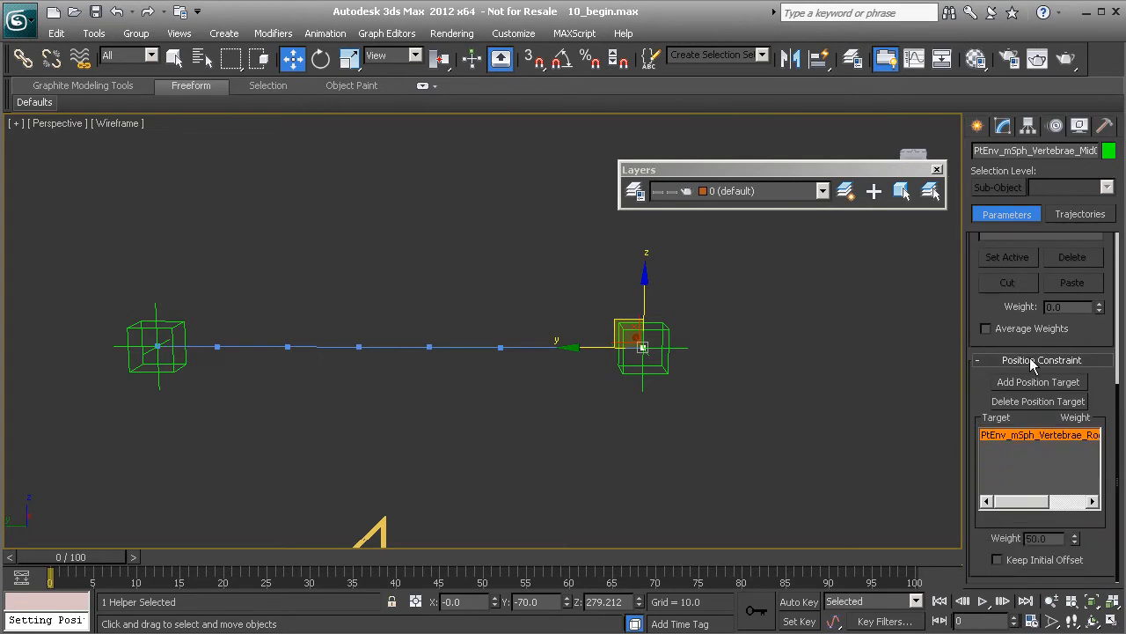
pyautogui.click(1036, 383)
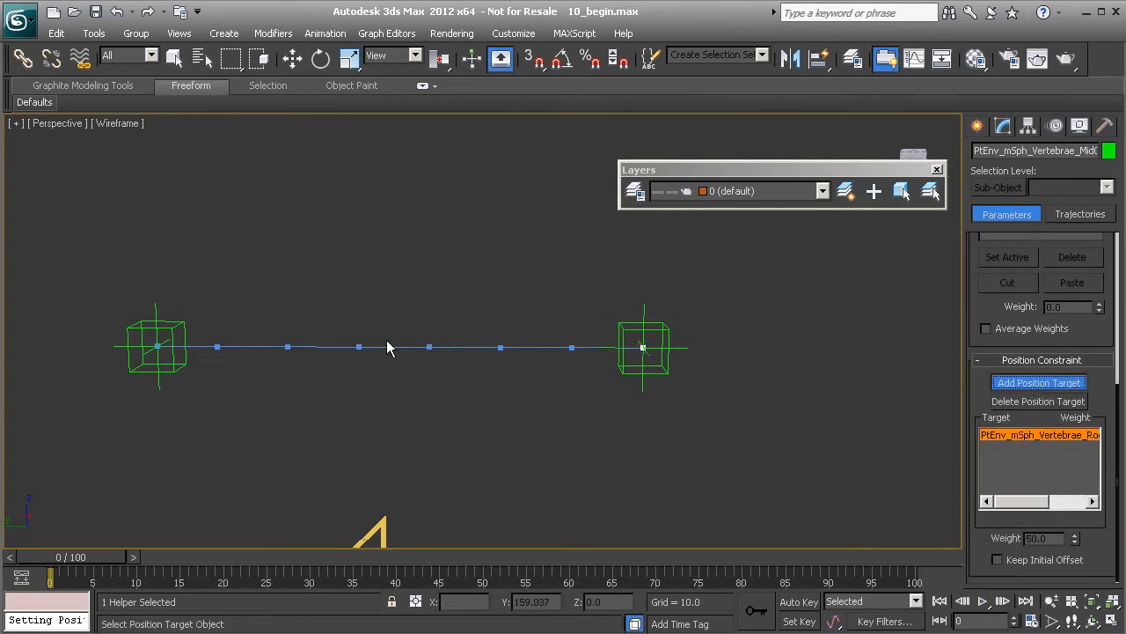
pyautogui.click(176, 330)
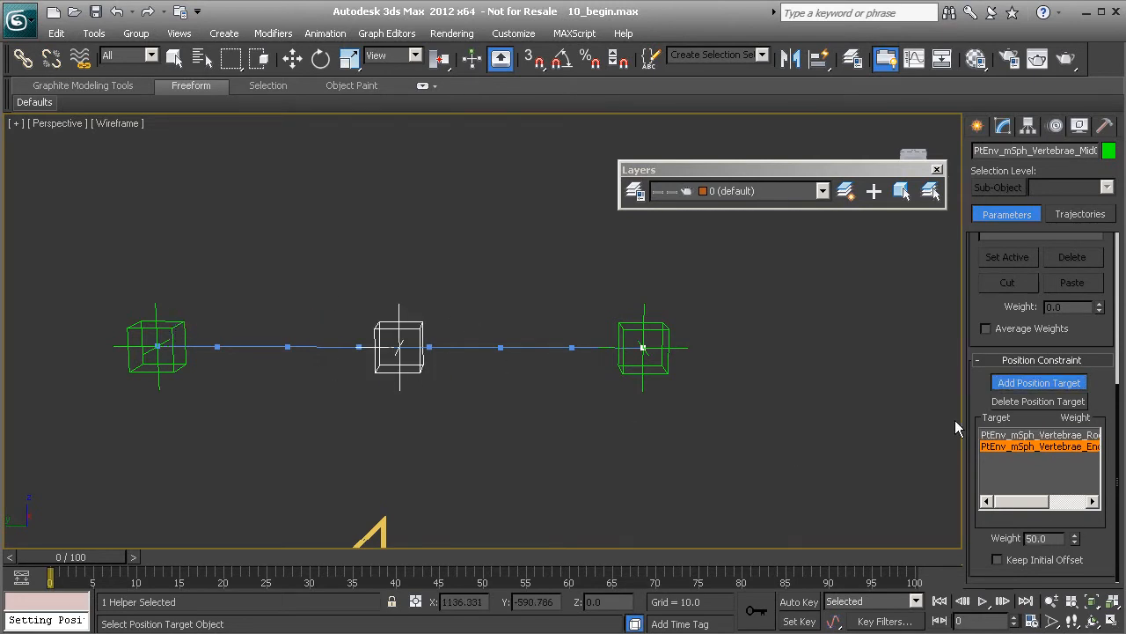
pyautogui.rightClick(814, 353)
# Test the position constraint by moving the Root01 helper, and cancel the move
pyautogui.moveTo(623, 326); pyautogui.dragTo(475, 277)
pyautogui.rightClick(476, 277)
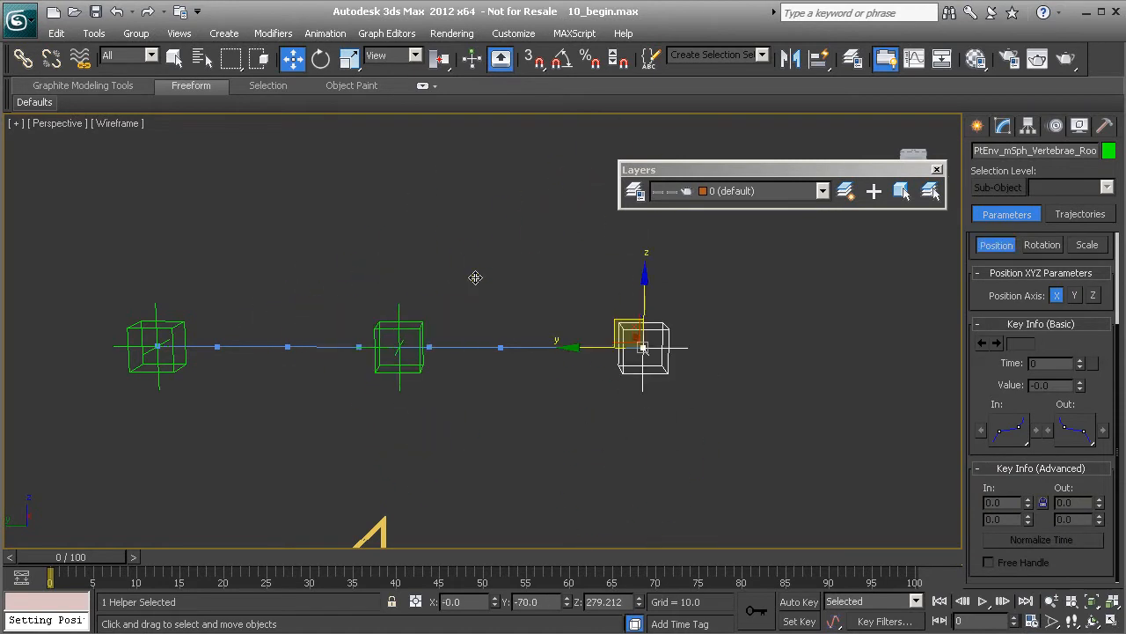
# Select the End01, Mid01 and Root01 helpers and freeze their transforms
pyautogui.click(164, 370)
pyautogui.keyDown('ctrl'); pyautogui.click(377, 368); pyautogui.keyUp('ctrl')
pyautogui.keyDown('ctrl'); pyautogui.click(630, 371); pyautogui.keyUp('ctrl')
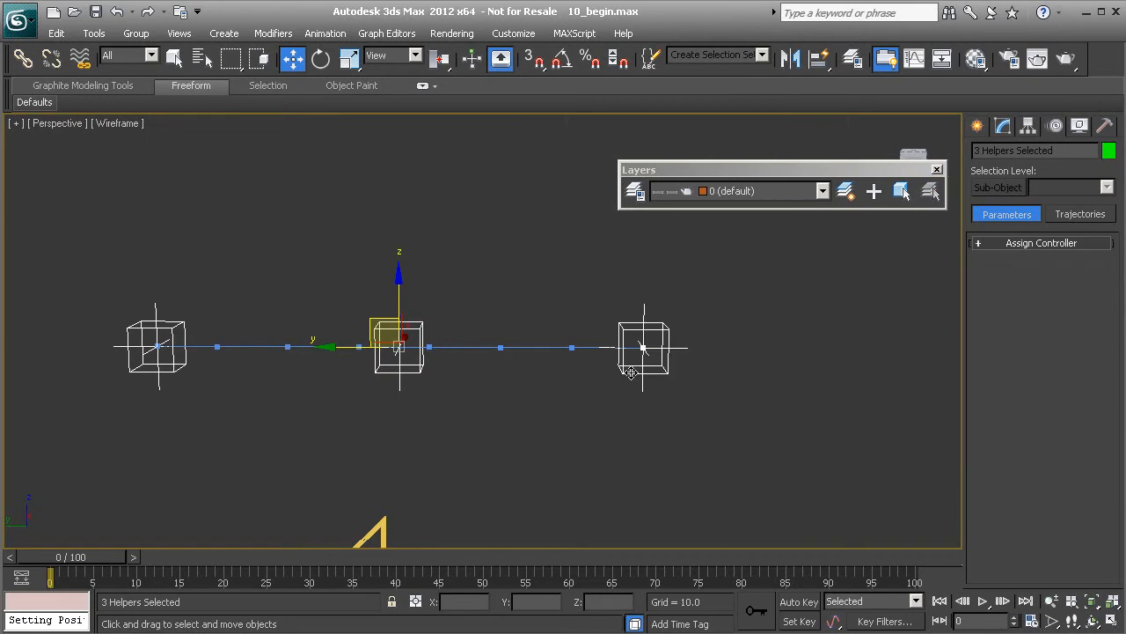
pyautogui.keyDown('alt'); pyautogui.rightClick(293, 204); pyautogui.keyUp('alt')
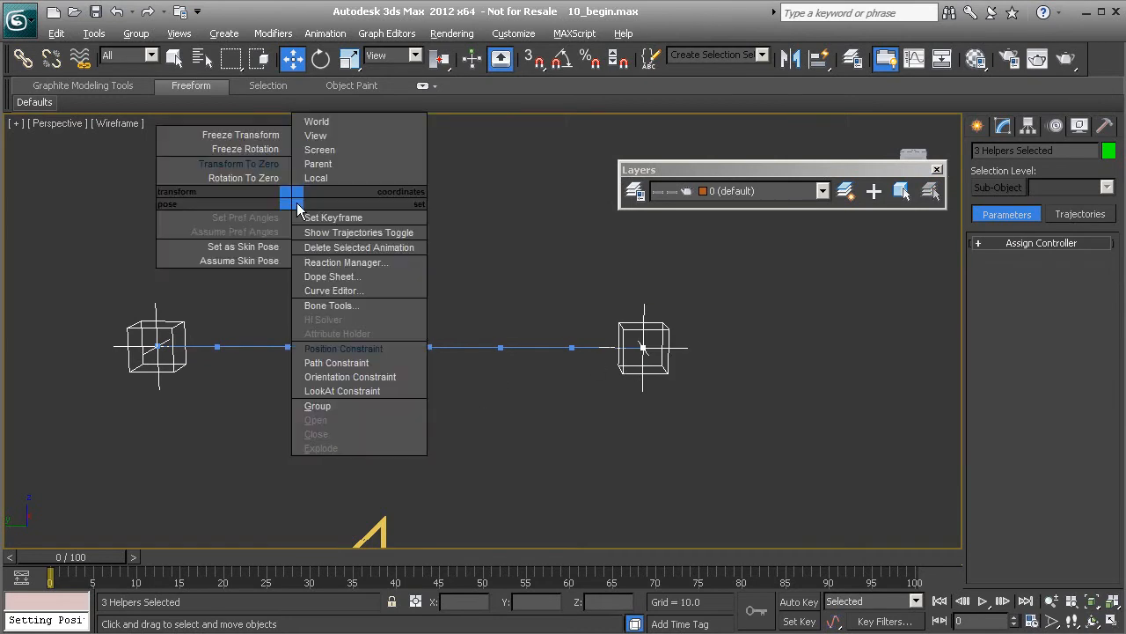
pyautogui.click(258, 136)
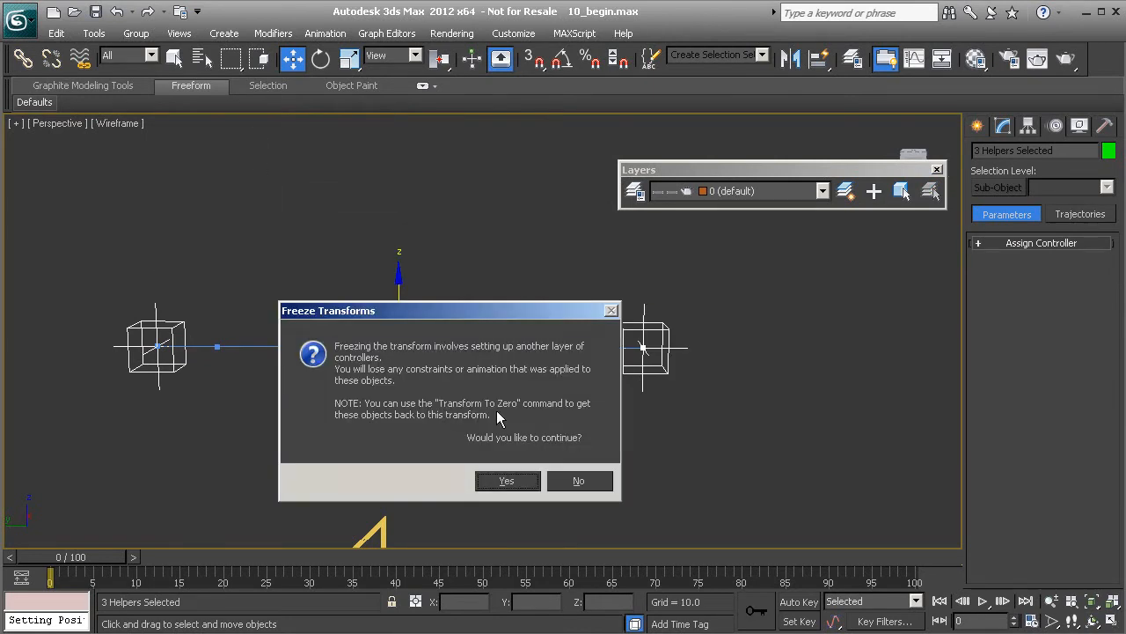
pyautogui.click(508, 480)
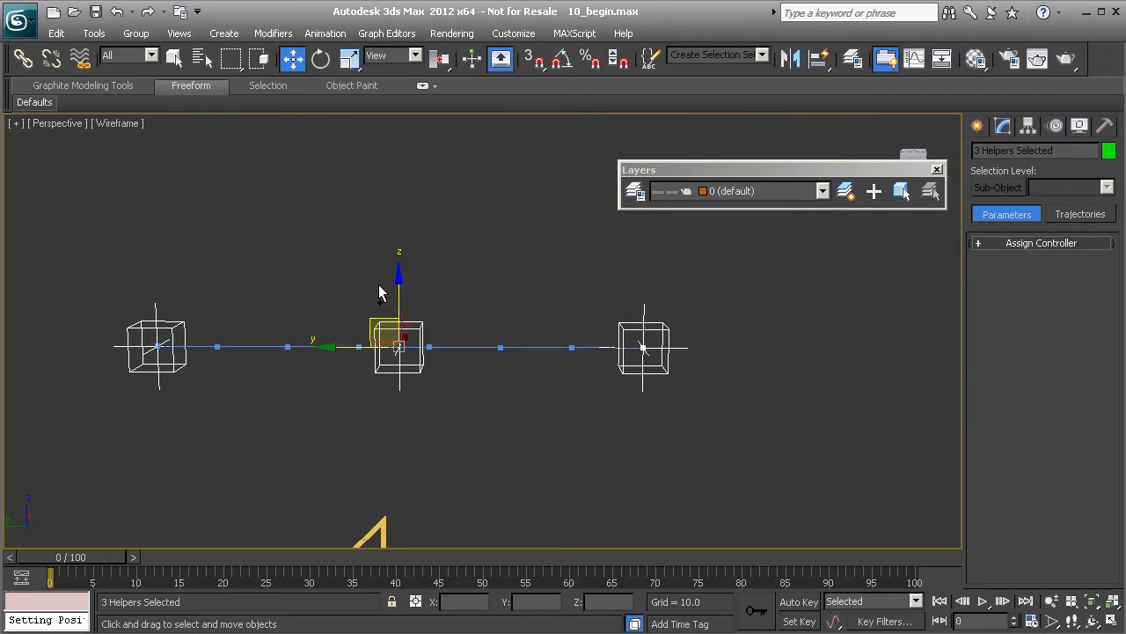
# Examine how the three vertebrae helpers line up with the spline and the horse rig below
pyautogui.scroll(-3, 421, 462)
pyautogui.moveTo(433, 313); pyautogui.dragTo(440, 306, button='middle')
pyautogui.moveTo(446, 418); pyautogui.dragTo(432, 343, button='middle')
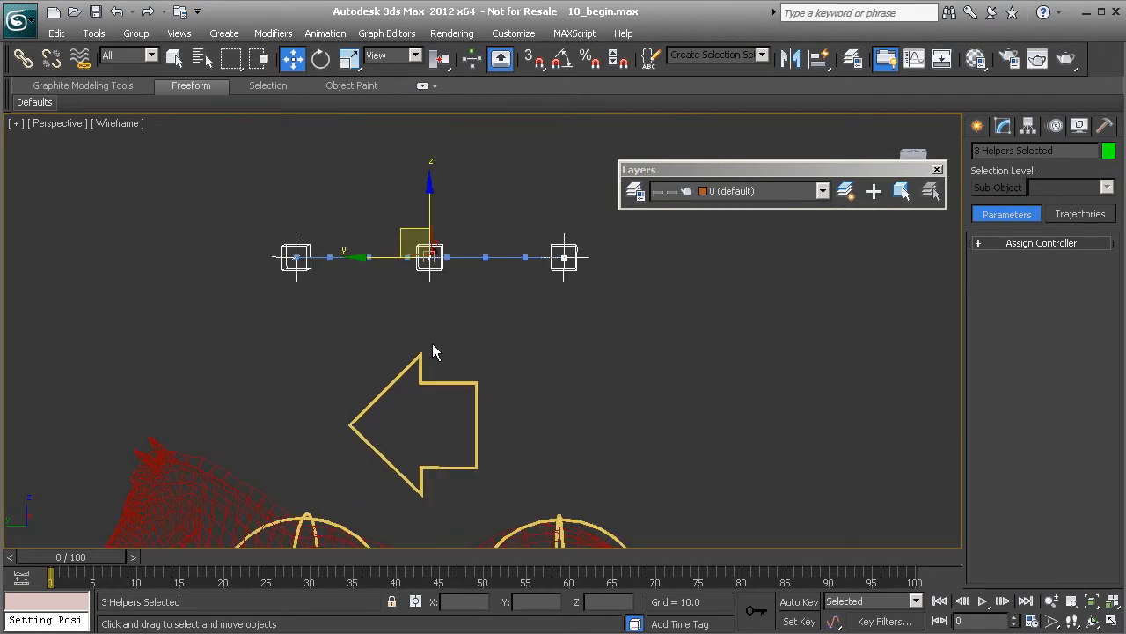
pyautogui.scroll(-3, 439, 304)
pyautogui.moveTo(417, 512); pyautogui.dragTo(414, 474, button='middle')
pyautogui.moveTo(452, 400); pyautogui.dragTo(474, 456, button='middle')
pyautogui.scroll(4, 404, 204)
pyautogui.moveTo(411, 308); pyautogui.dragTo(490, 393, button='middle')
# Select the Mid01 helper, test moving it away from the spline, and cancel the move
pyautogui.click(460, 307)
pyautogui.click(455, 296)
pyautogui.scroll(4, 451, 217)
pyautogui.scroll(-3, 450, 217)
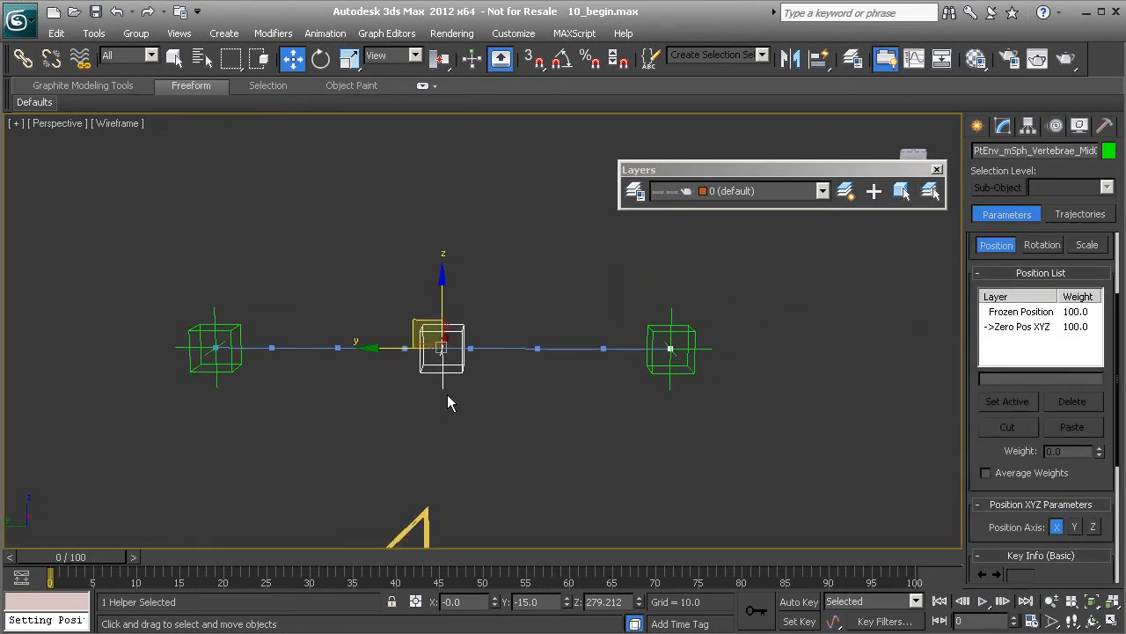
pyautogui.moveTo(422, 324); pyautogui.dragTo(395, 235)
pyautogui.rightClick(394, 236)
pyautogui.scroll(-4, 455, 360)
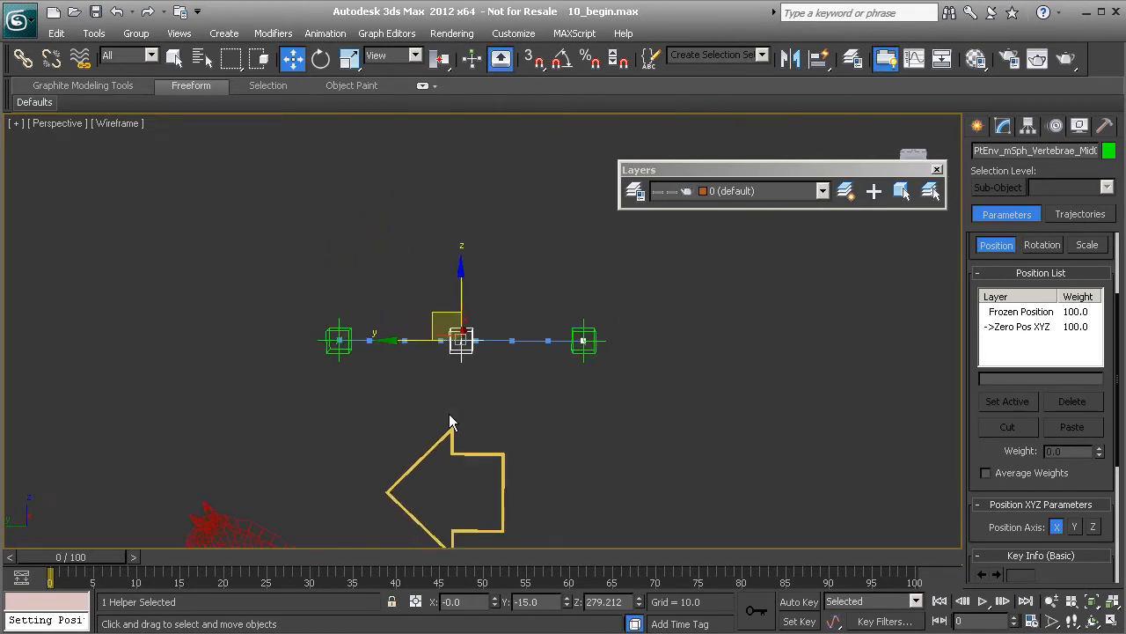
# Examine the vertebrae spline and its three helpers against the spine controls on the horse's back
pyautogui.moveTo(471, 422); pyautogui.dragTo(462, 271, button='middle')
pyautogui.moveTo(465, 440)
pyautogui.mouseDown(button='middle')
pyautogui.moveTo(447, 288)
pyautogui.moveTo(458, 437)
pyautogui.mouseUp(button='middle')
pyautogui.scroll(-2, 434, 368)
pyautogui.moveTo(438, 331); pyautogui.dragTo(427, 275, button='middle')
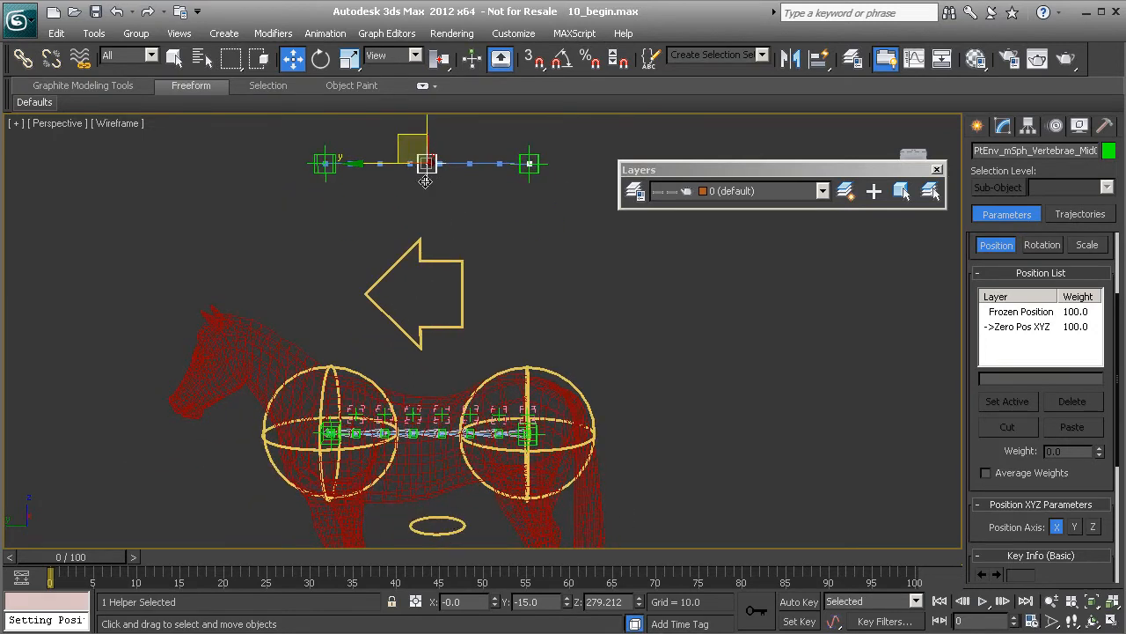
pyautogui.moveTo(394, 335); pyautogui.dragTo(389, 422, button='middle')
pyautogui.scroll(3, 414, 261)
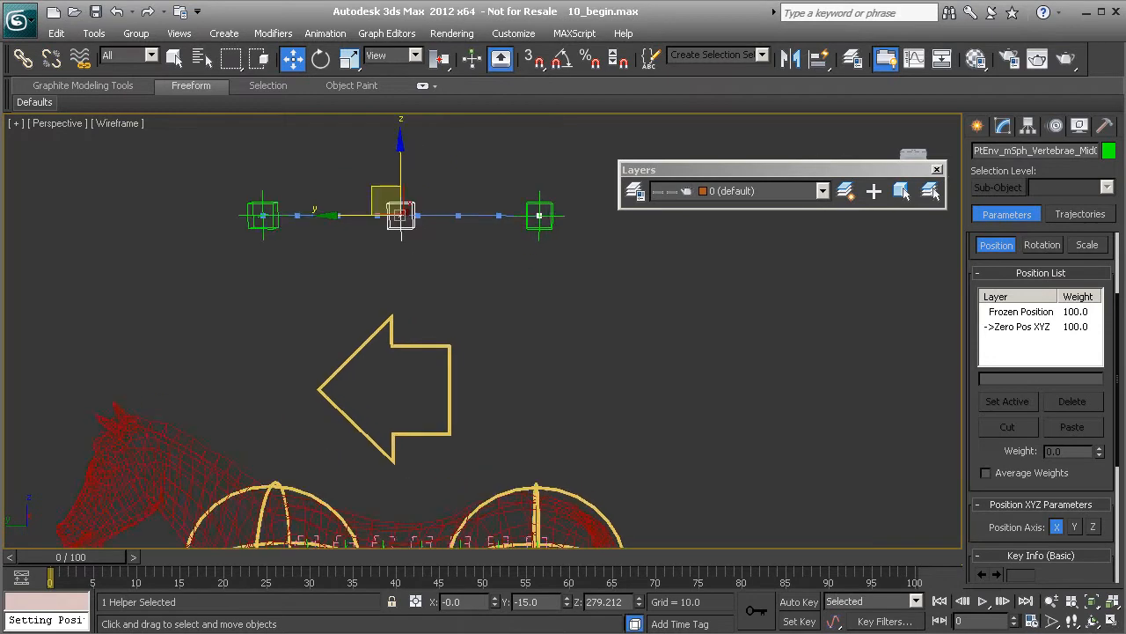
pyautogui.moveTo(415, 261); pyautogui.dragTo(417, 370, button='middle')
pyautogui.scroll(3, 446, 429)
pyautogui.moveTo(455, 408)
pyautogui.mouseDown(button='middle')
pyautogui.moveTo(472, 369)
pyautogui.moveTo(445, 390)
pyautogui.mouseUp(button='middle')
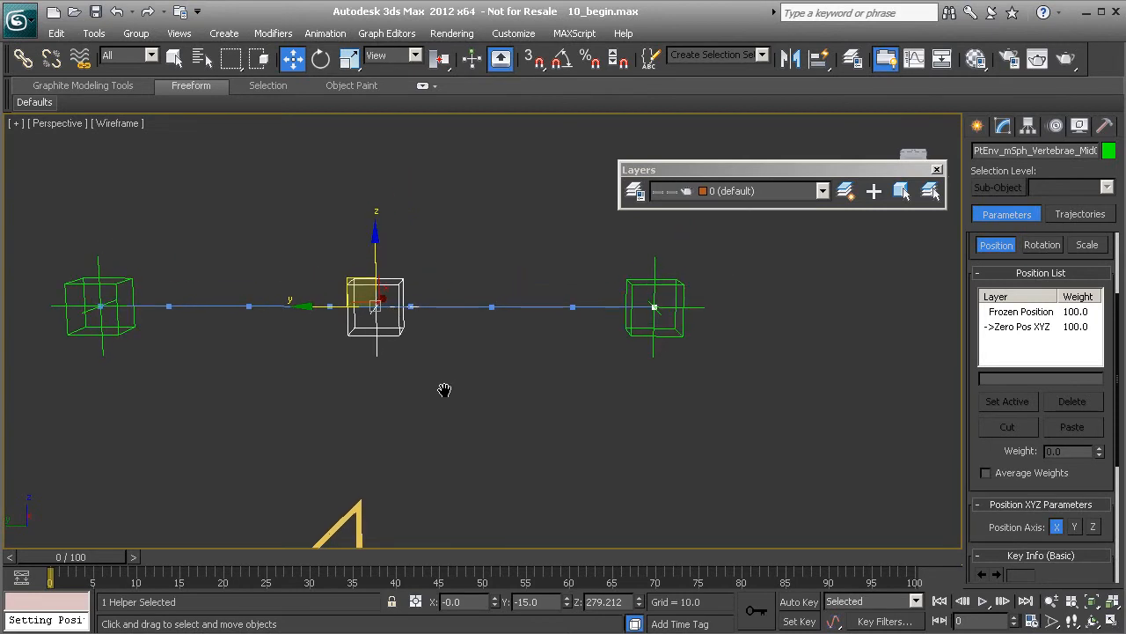
# Select the mShp_Vertebrae01 spline, leave its vertex level and apply a Skin modifier on top of the Editable Spline
pyautogui.click(497, 308)
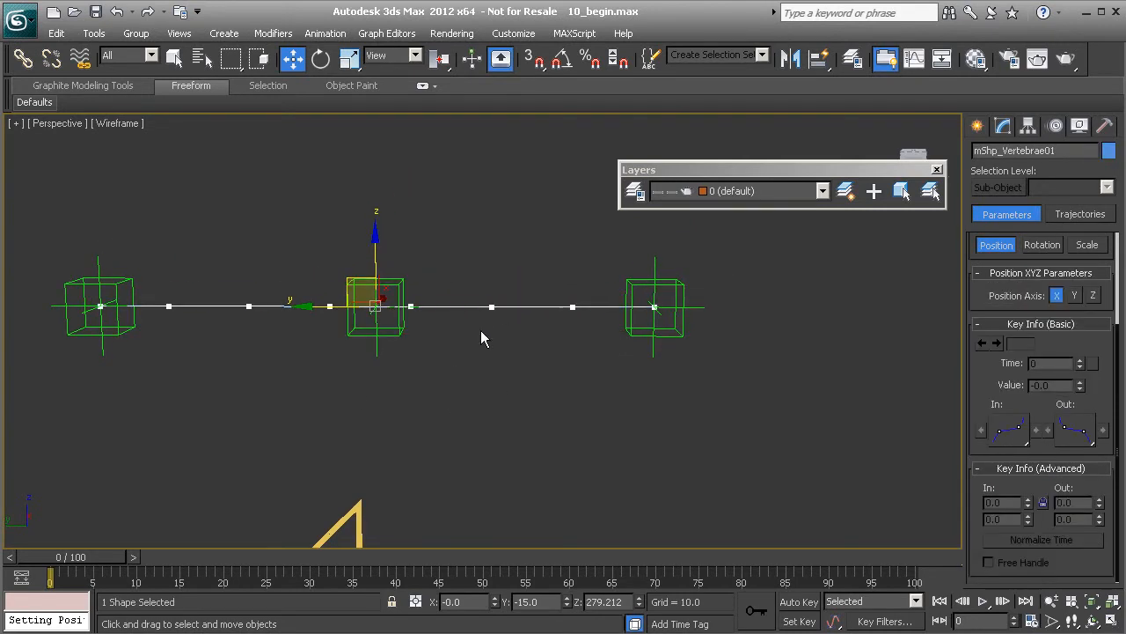
pyautogui.click(1005, 126)
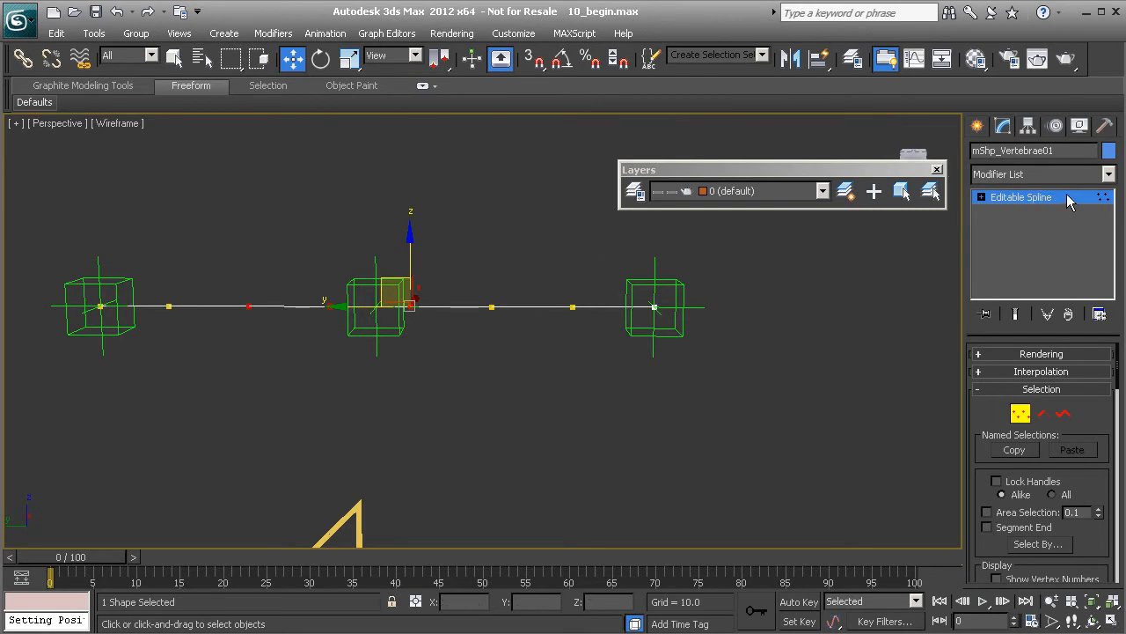
pyautogui.click(1021, 203)
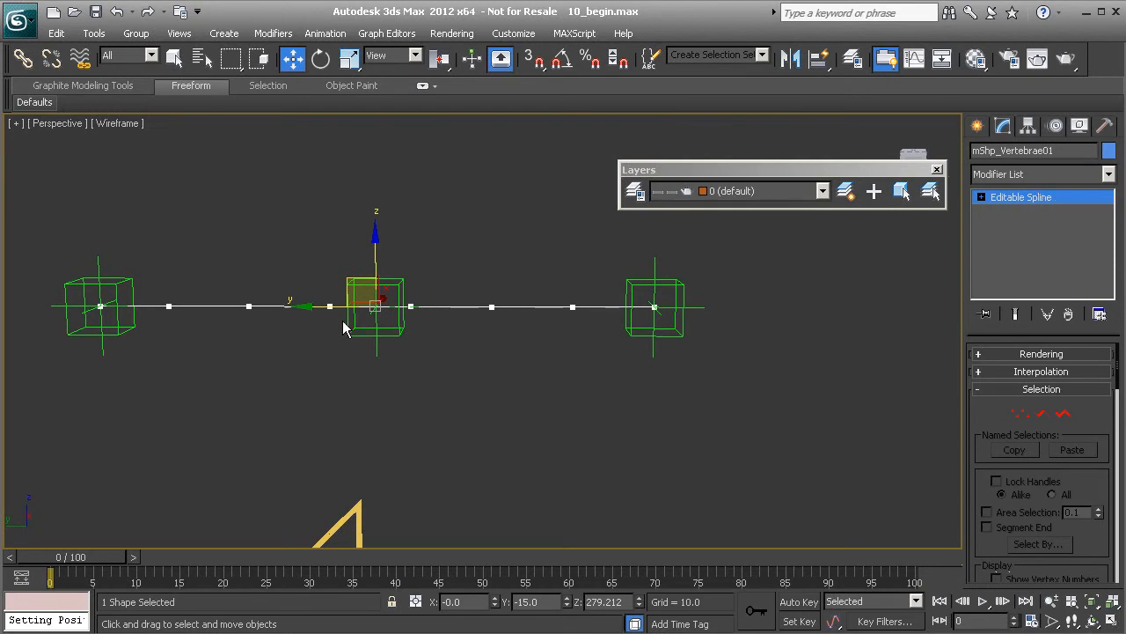
pyautogui.click(1021, 173)
pyautogui.scroll(-5, 1035, 313)
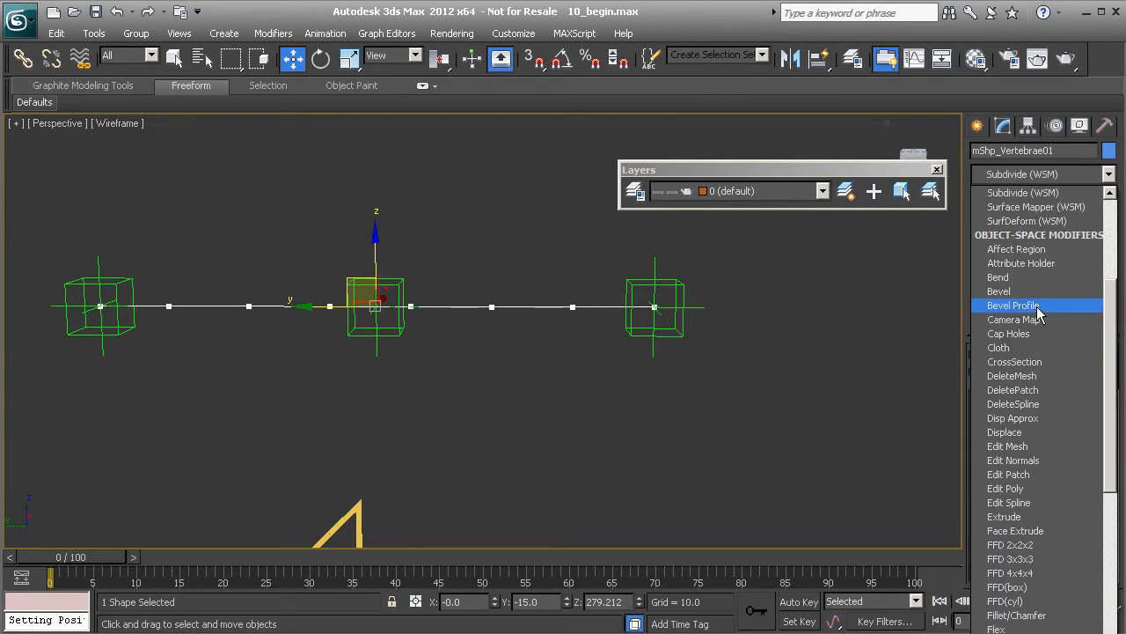
pyautogui.press('s')
pyautogui.click(1025, 291)
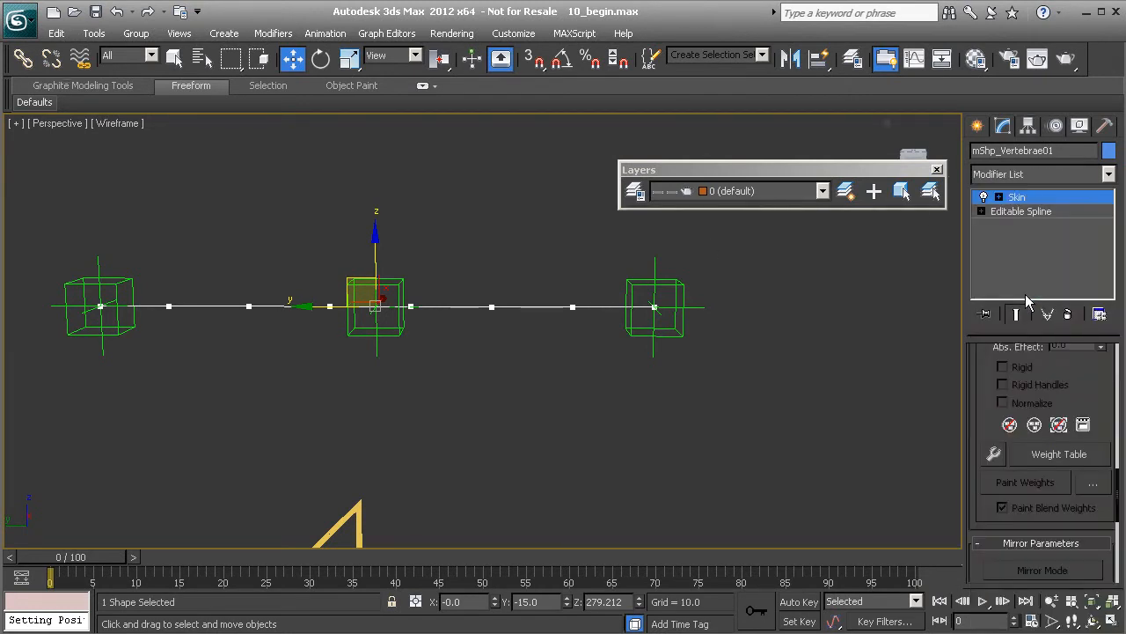
# Add the PtEnv_mSph_Vertebrae End01, Mid01 and Root01 helpers as bones of the Skin modifier
pyautogui.scroll(10, 984, 508)
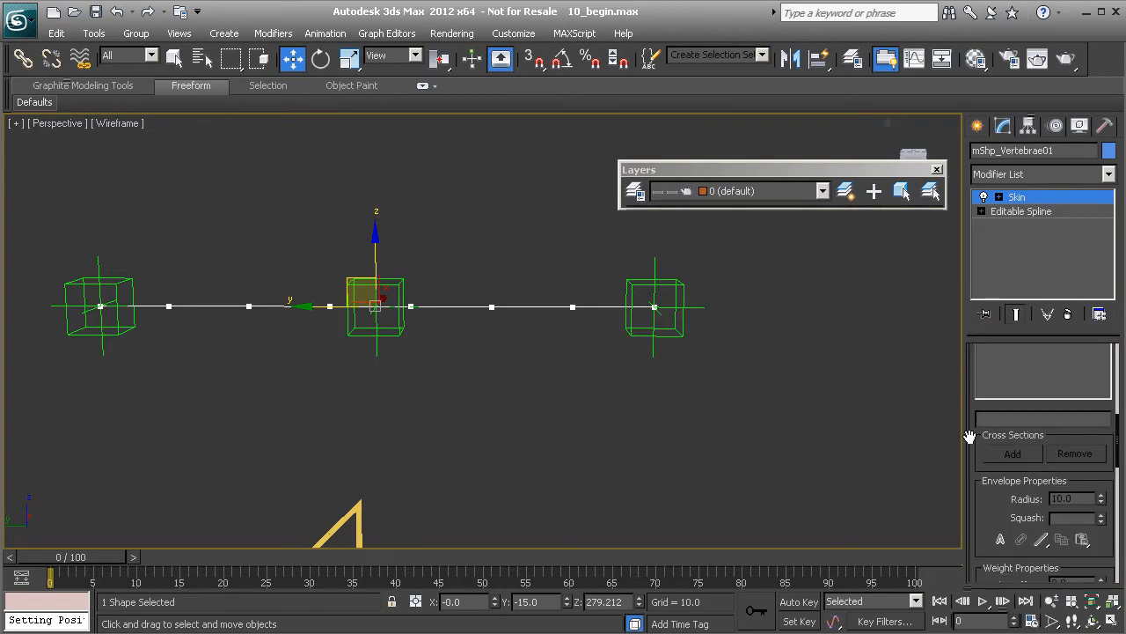
pyautogui.click(1035, 449)
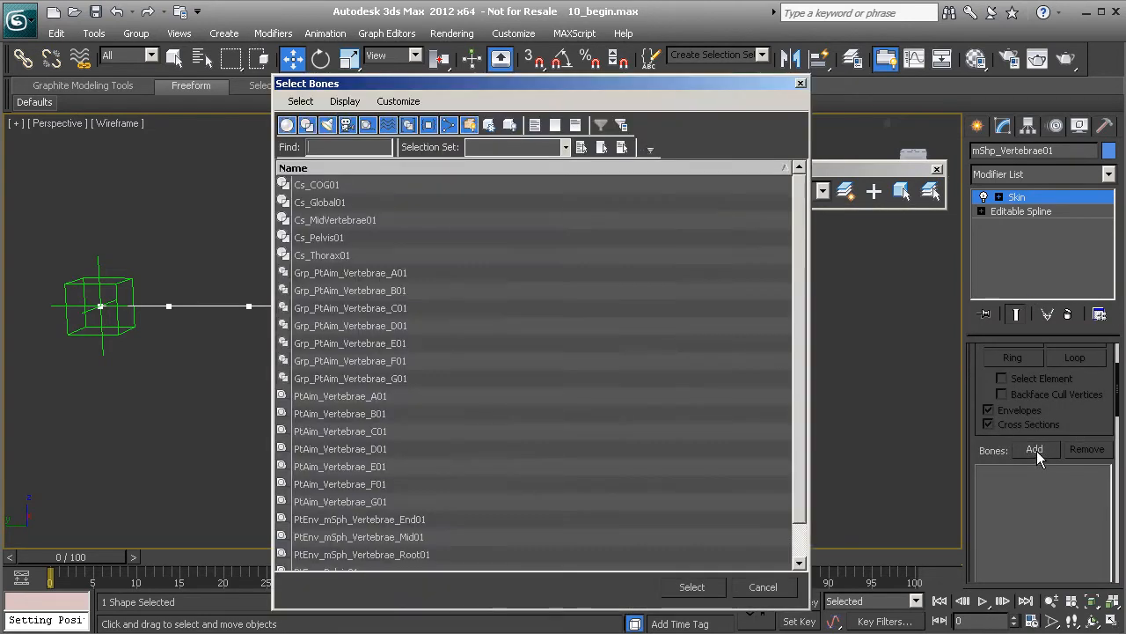
pyautogui.moveTo(407, 521); pyautogui.dragTo(417, 557)
pyautogui.click(691, 587)
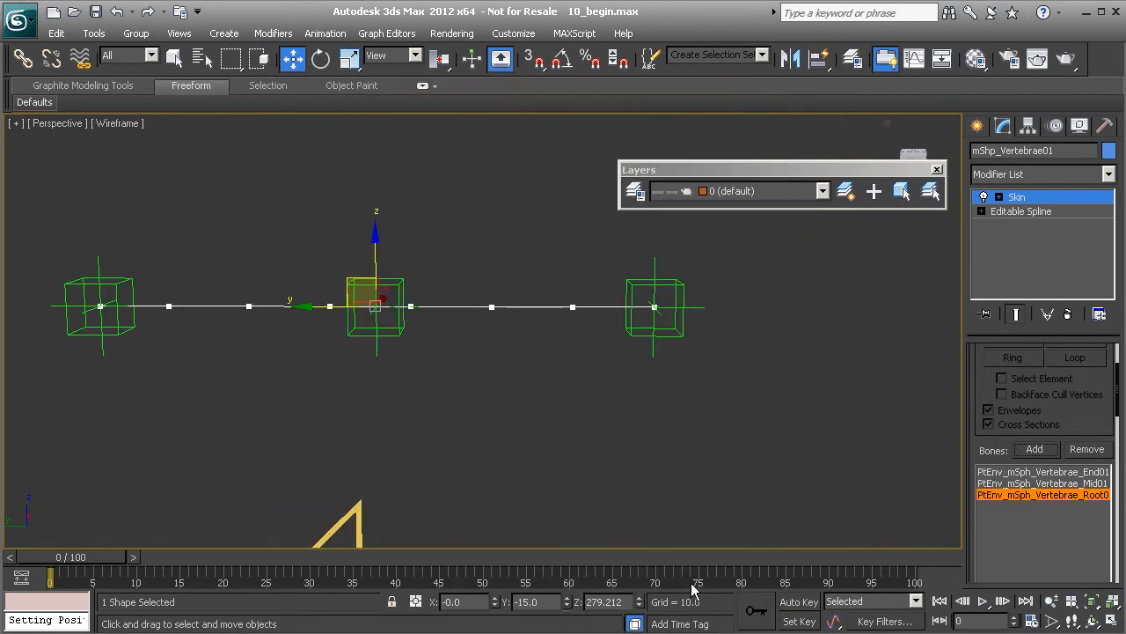
# Test the spline's skinning by moving the Mid01, Root01 and End01 helpers in turn, and revert each move
pyautogui.click(398, 282)
pyautogui.moveTo(350, 278); pyautogui.dragTo(360, 237)
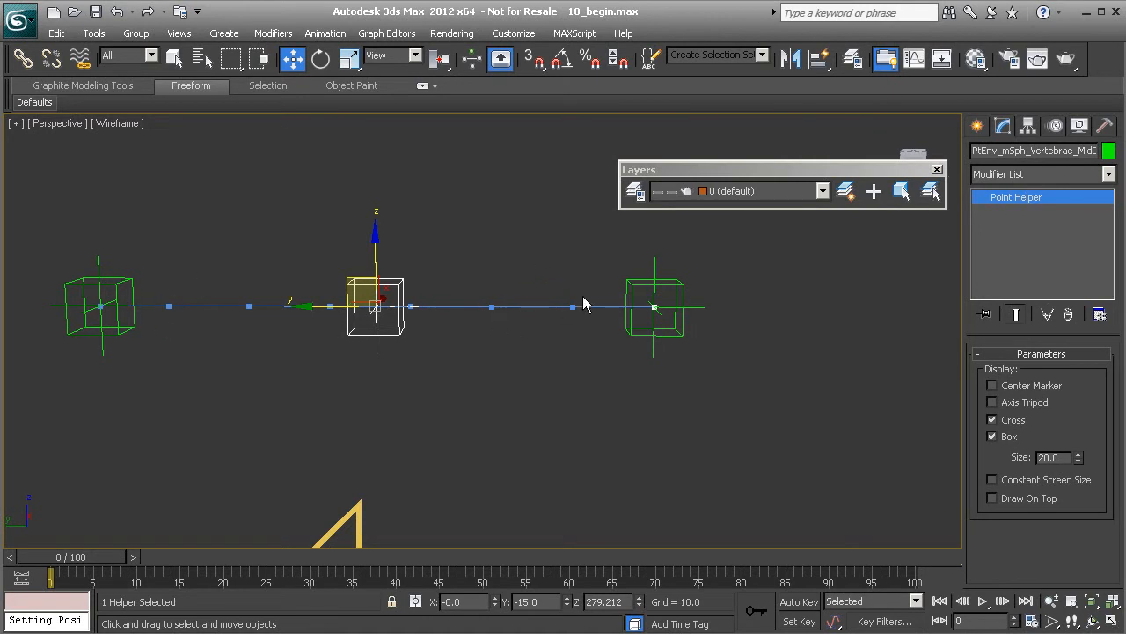
pyautogui.moveTo(629, 281); pyautogui.dragTo(674, 369)
pyautogui.hotkey('ctrl', 'z')
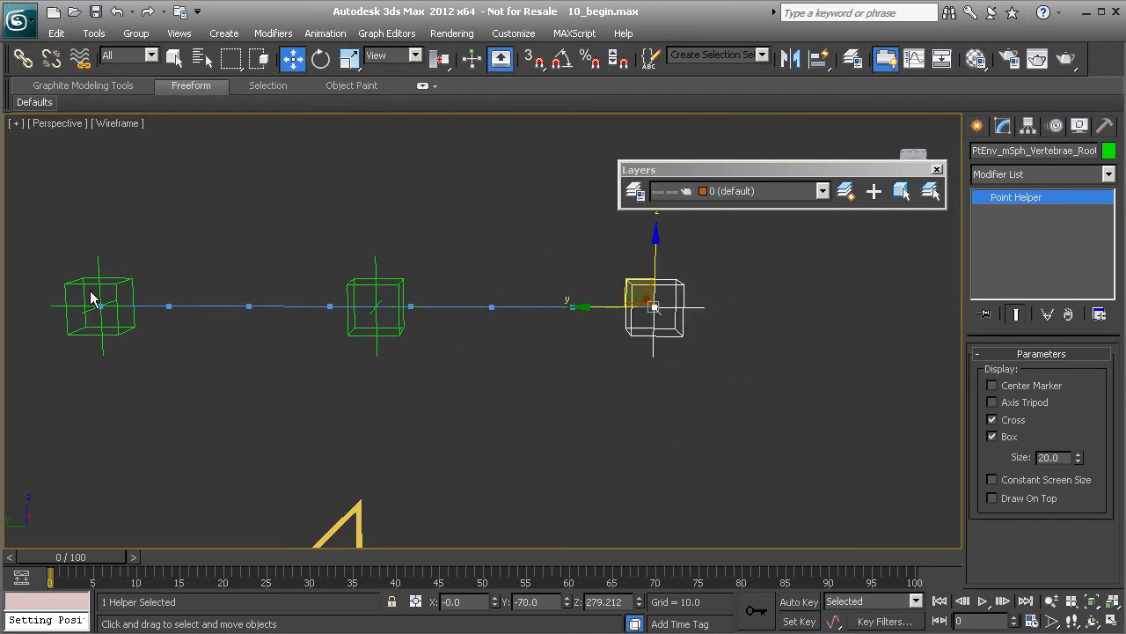
pyautogui.click(109, 283)
pyautogui.moveTo(87, 143); pyautogui.dragTo(79, 280)
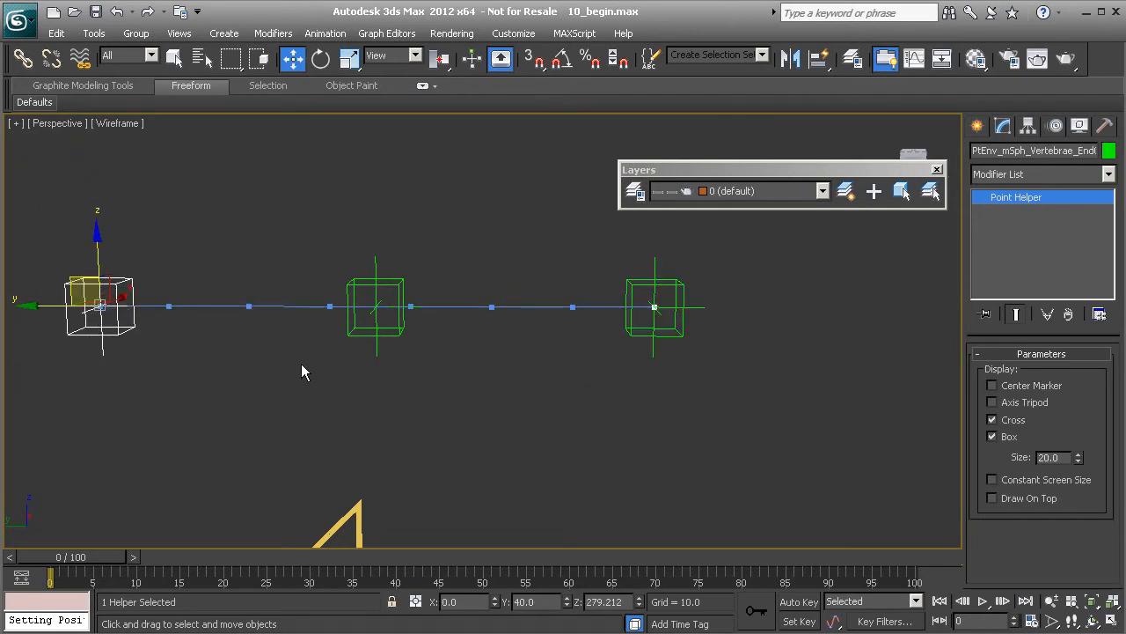
# Start editing the skin envelopes of the mShp_Vertebrae01 spline with vertex selection enabled
pyautogui.click(511, 308)
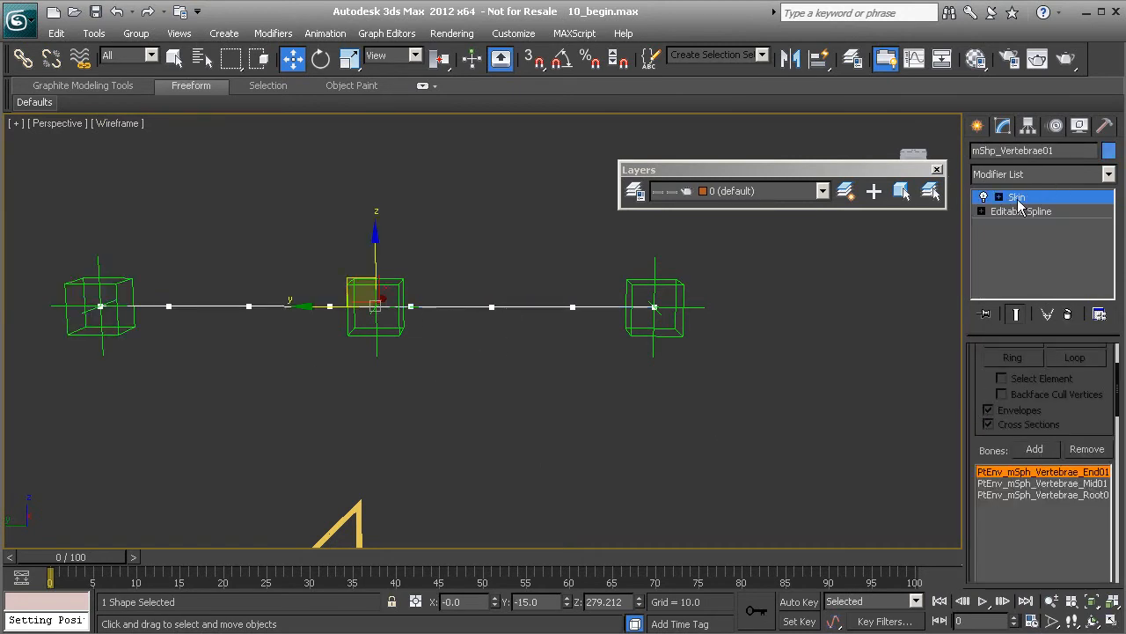
pyautogui.press('1')
pyautogui.moveTo(972, 376); pyautogui.dragTo(971, 467)
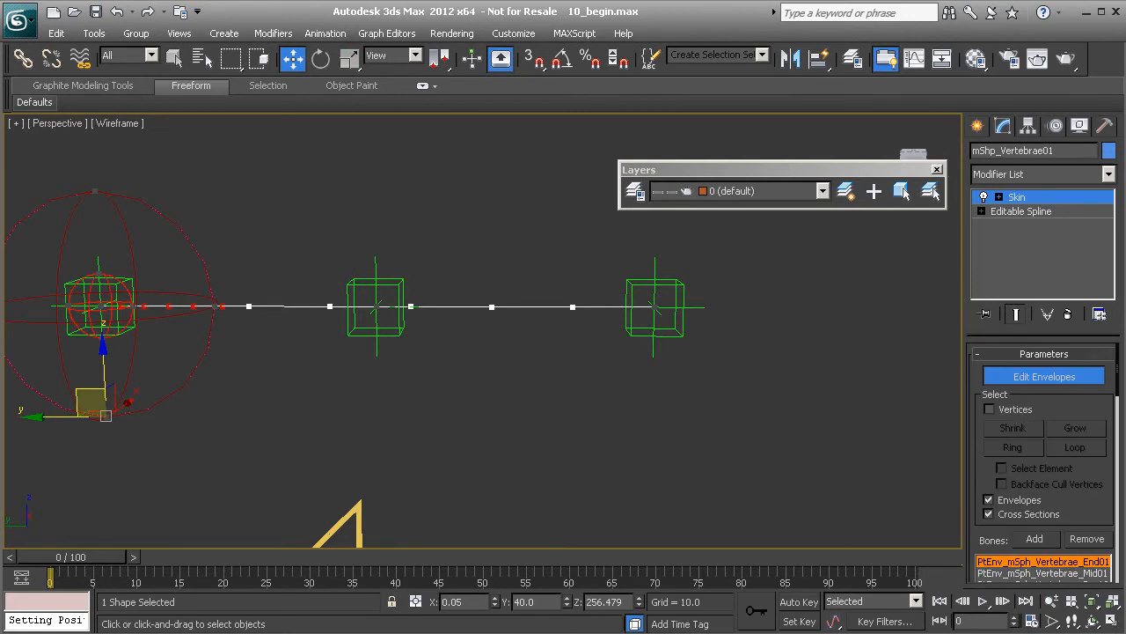
pyautogui.click(990, 409)
pyautogui.moveTo(972, 510); pyautogui.dragTo(969, 260)
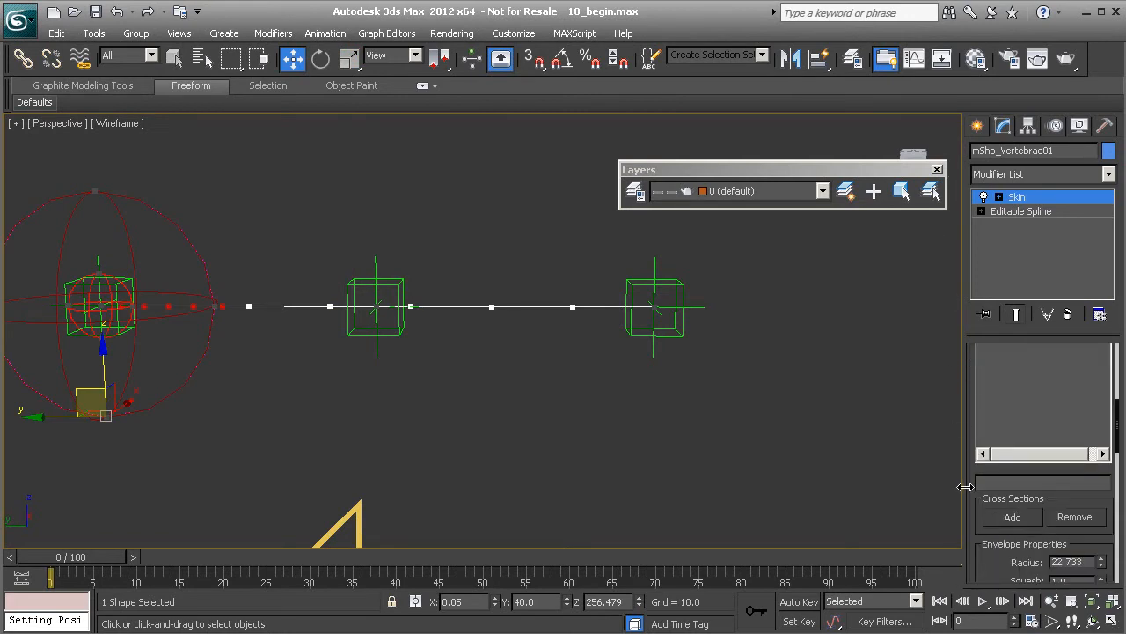
pyautogui.moveTo(980, 528); pyautogui.dragTo(975, 265)
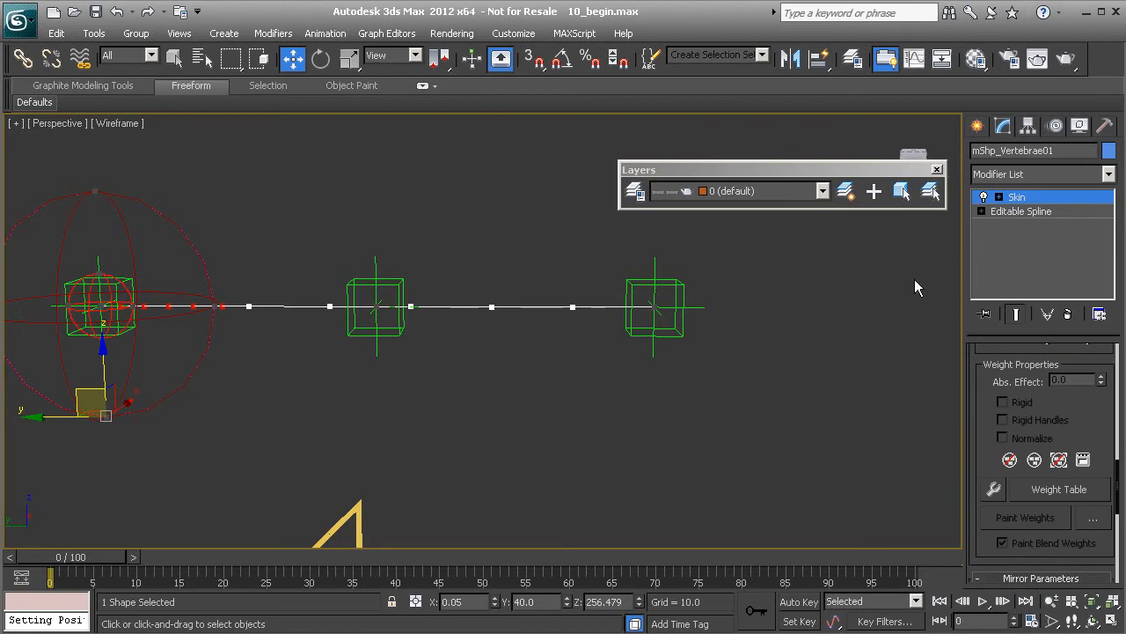
# Select the six inner vertices of the spline between its two end points
pyautogui.click(573, 306)
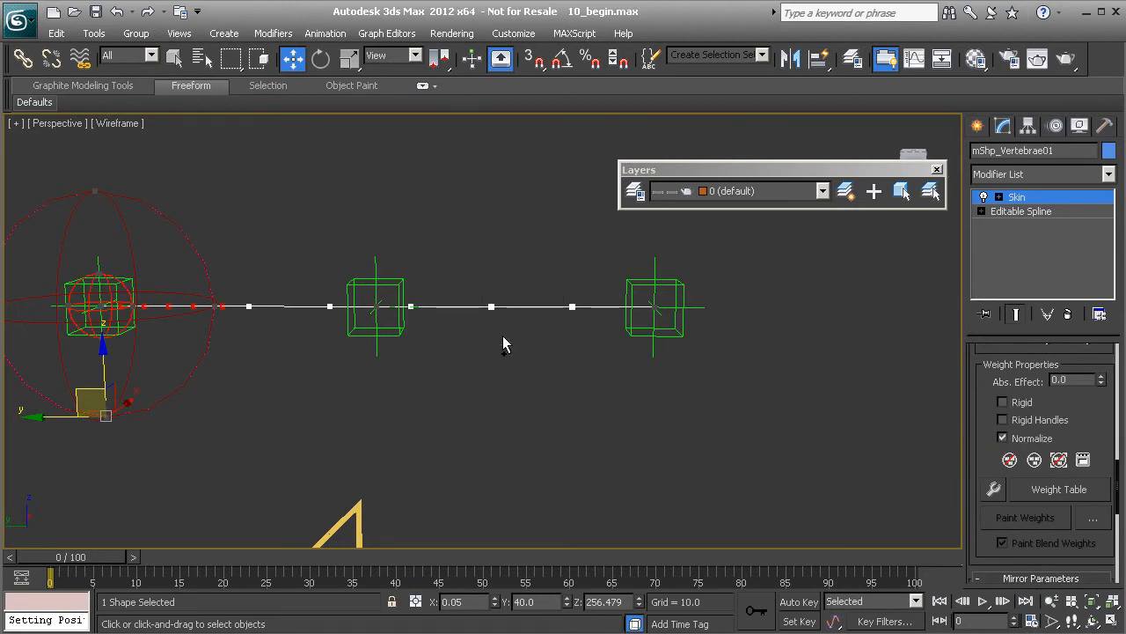
pyautogui.scroll(3, 502, 344)
pyautogui.scroll(1, 454, 273)
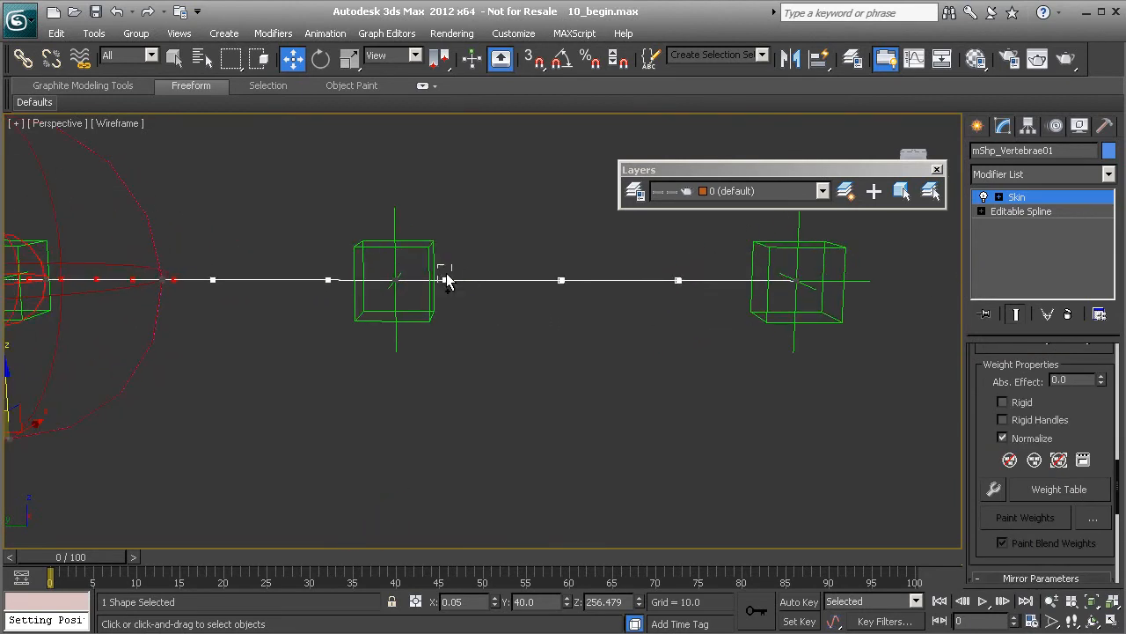
pyautogui.moveTo(312, 263); pyautogui.dragTo(350, 302)
pyautogui.moveTo(345, 325); pyautogui.dragTo(410, 335, button='middle')
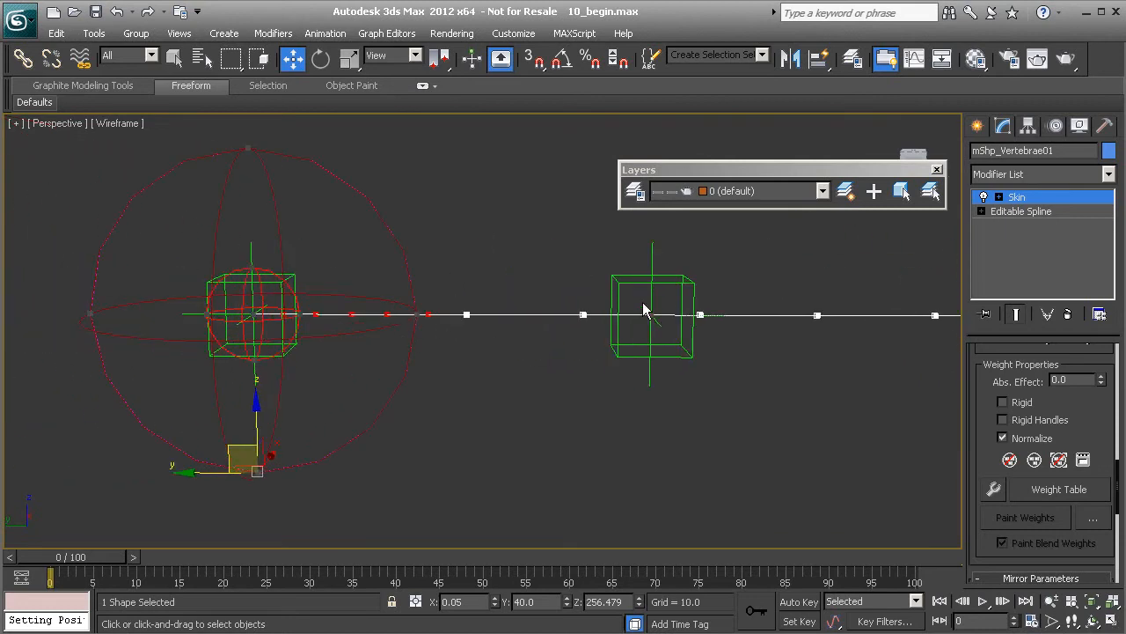
pyautogui.moveTo(345, 299); pyautogui.dragTo(360, 332)
pyautogui.scroll(-5, 482, 343)
pyautogui.moveTo(615, 416); pyautogui.dragTo(558, 322, button='middle')
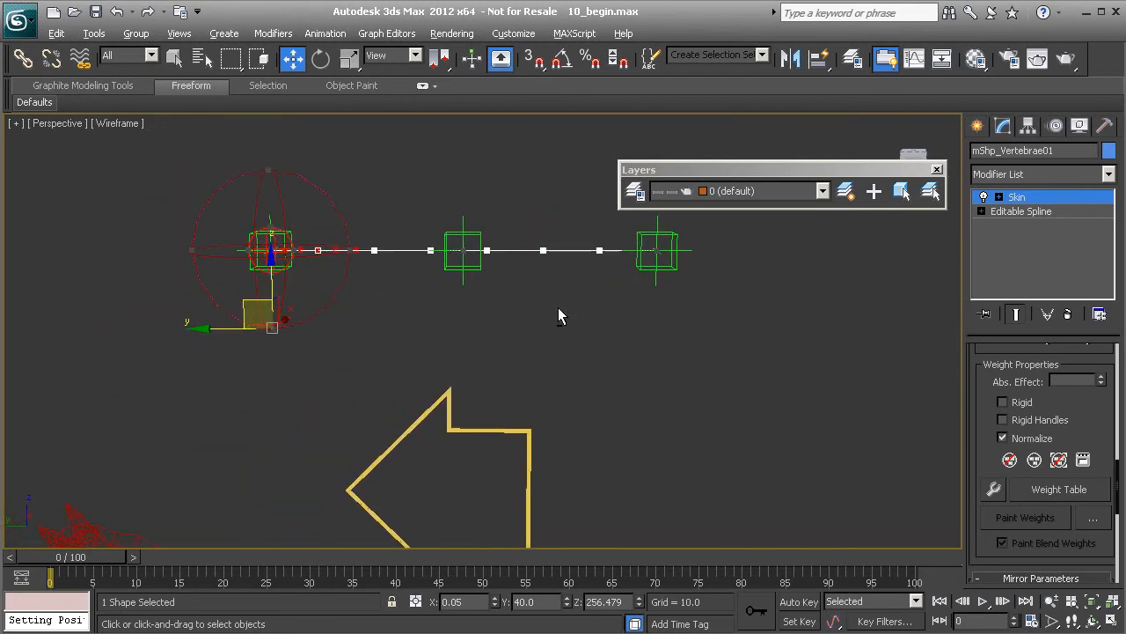
# Open the Skin Weight Table, limit it to the selected vertices and place it below the spline in the viewport
pyautogui.rightClick(554, 303)
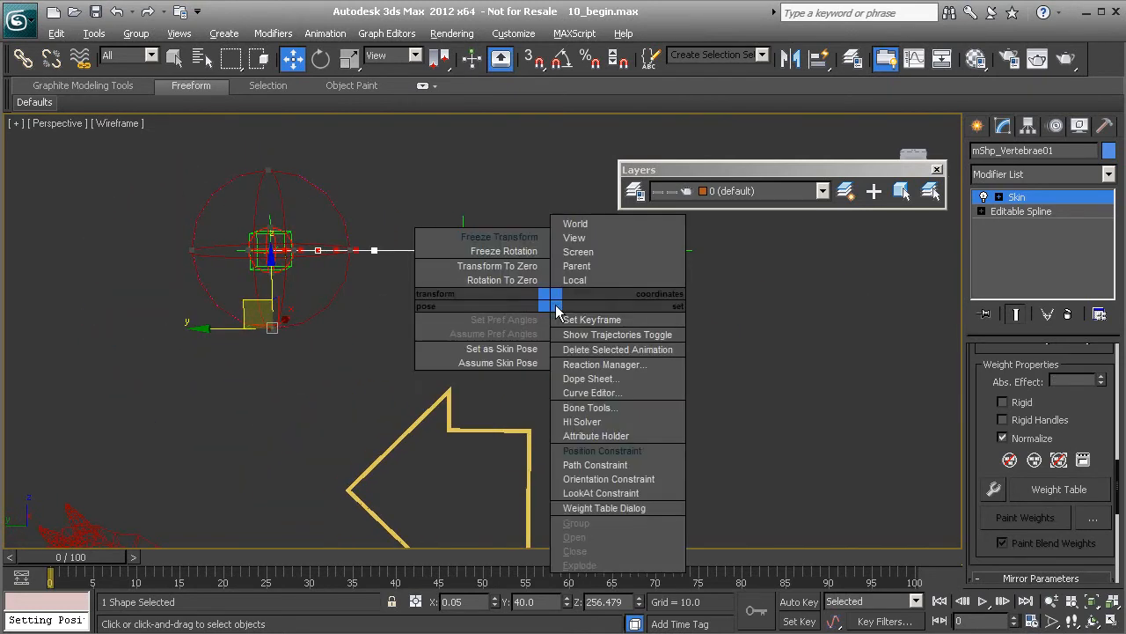
pyautogui.click(642, 507)
pyautogui.moveTo(144, 0); pyautogui.dragTo(585, 58)
pyautogui.click(214, 456)
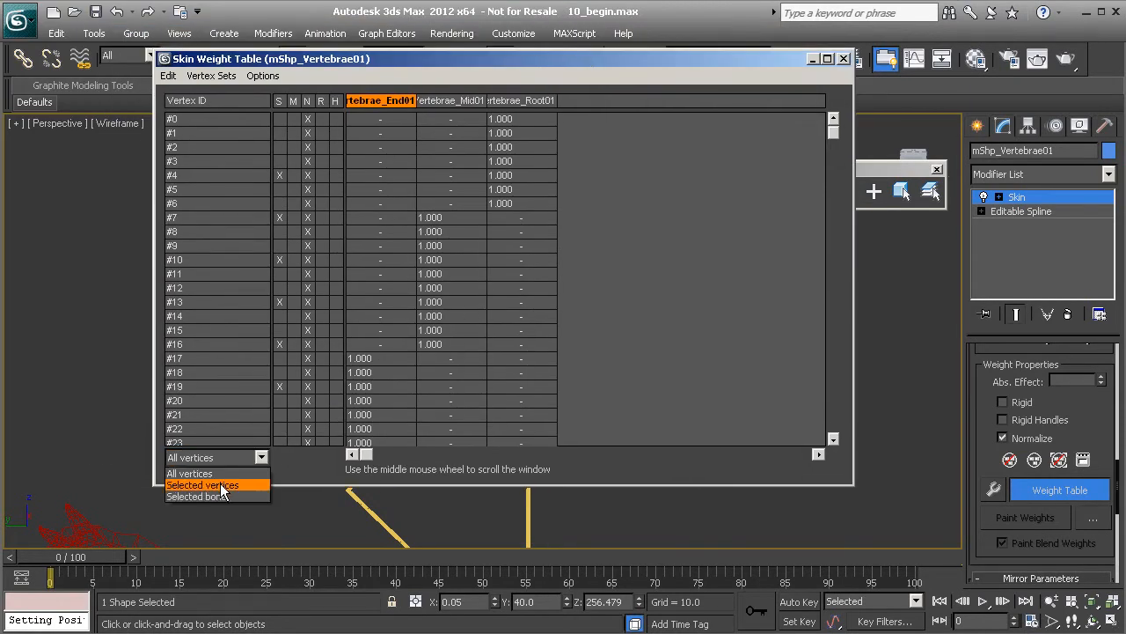
pyautogui.click(225, 483)
pyautogui.moveTo(544, 58); pyautogui.dragTo(539, 246)
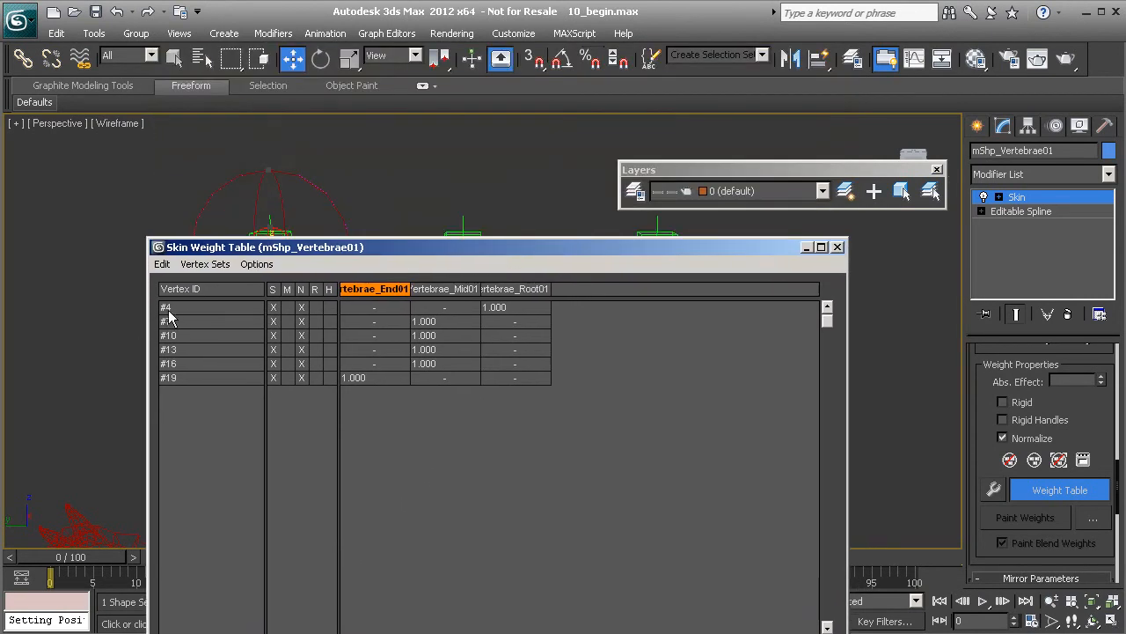
pyautogui.moveTo(449, 258); pyautogui.dragTo(446, 276)
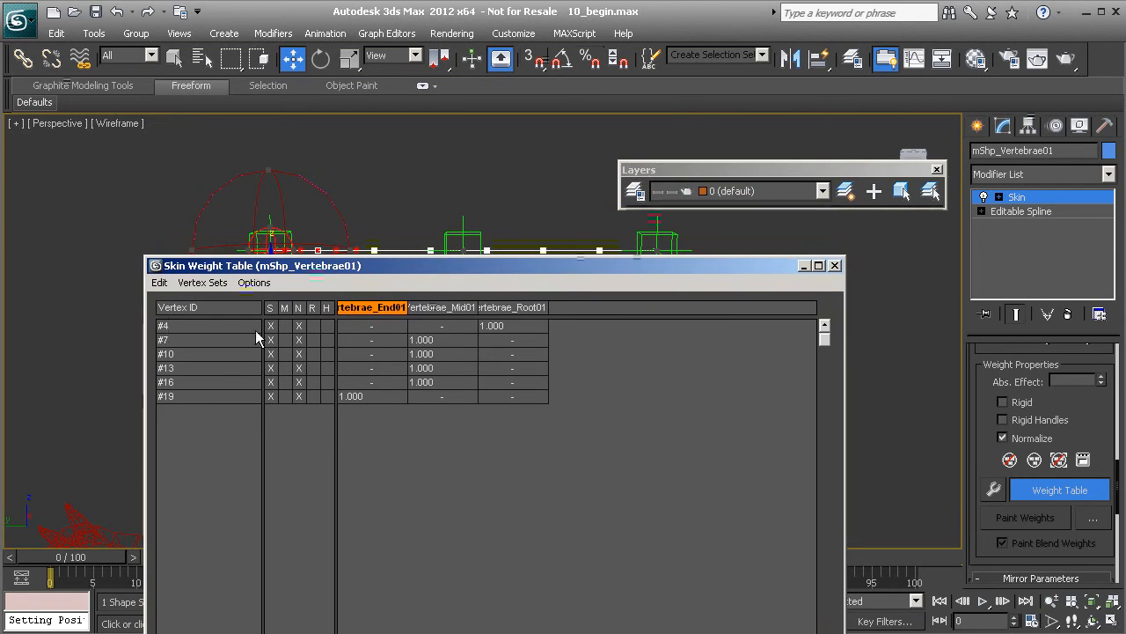
pyautogui.moveTo(510, 266); pyautogui.dragTo(584, 289)
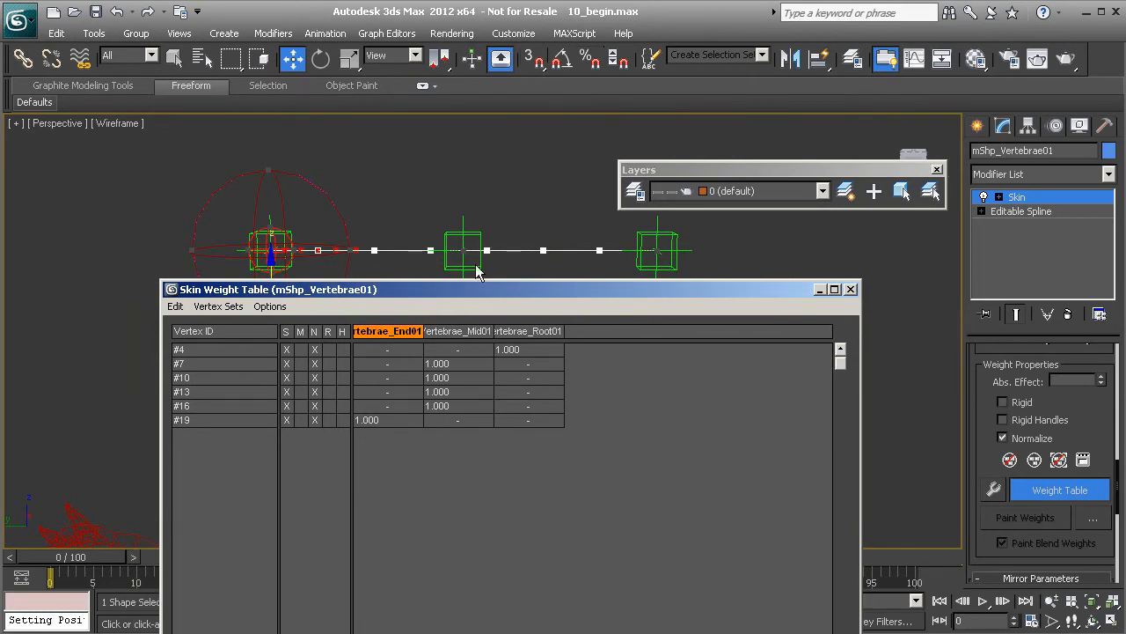
# Set a weight of 0.2 for vertex #4 on Mid01, vertex #7 on End01 and vertex #16 on Root01
pyautogui.click(459, 352)
pyautogui.write('0.2')
pyautogui.press('Return')
pyautogui.click(379, 367)
pyautogui.write('.2')
pyautogui.write('2')
pyautogui.press('Return')
# Set the weight of vertex #19 on Mid01 to 0.2 and close the Skin Weight Table
pyautogui.moveTo(498, 290); pyautogui.dragTo(457, 288)
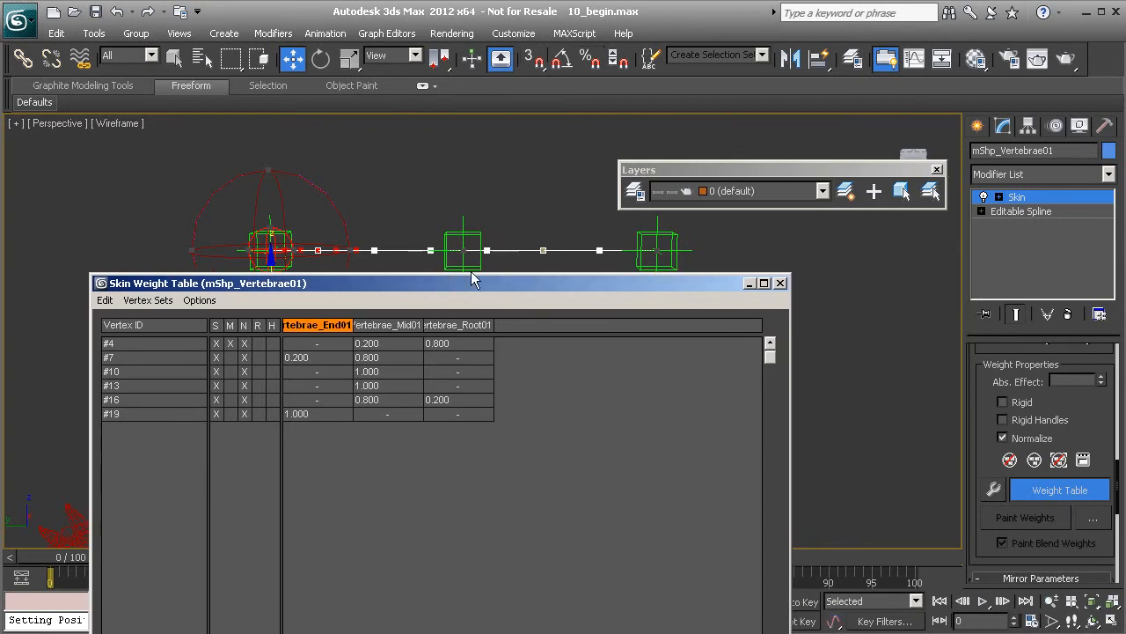
pyautogui.moveTo(467, 284); pyautogui.dragTo(471, 292)
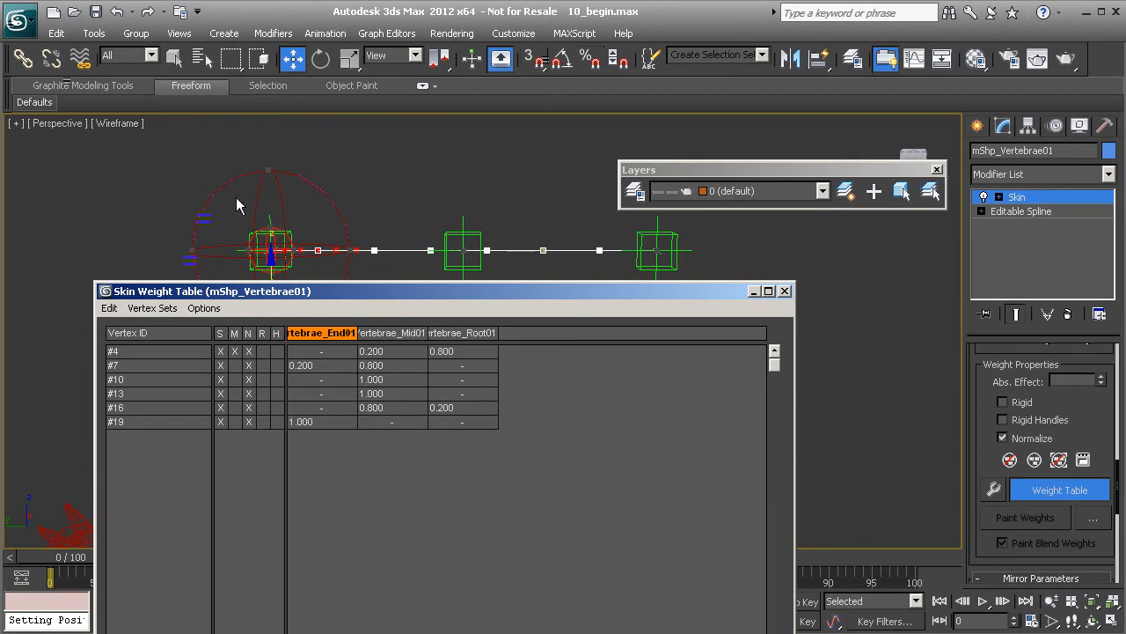
pyautogui.click(367, 422)
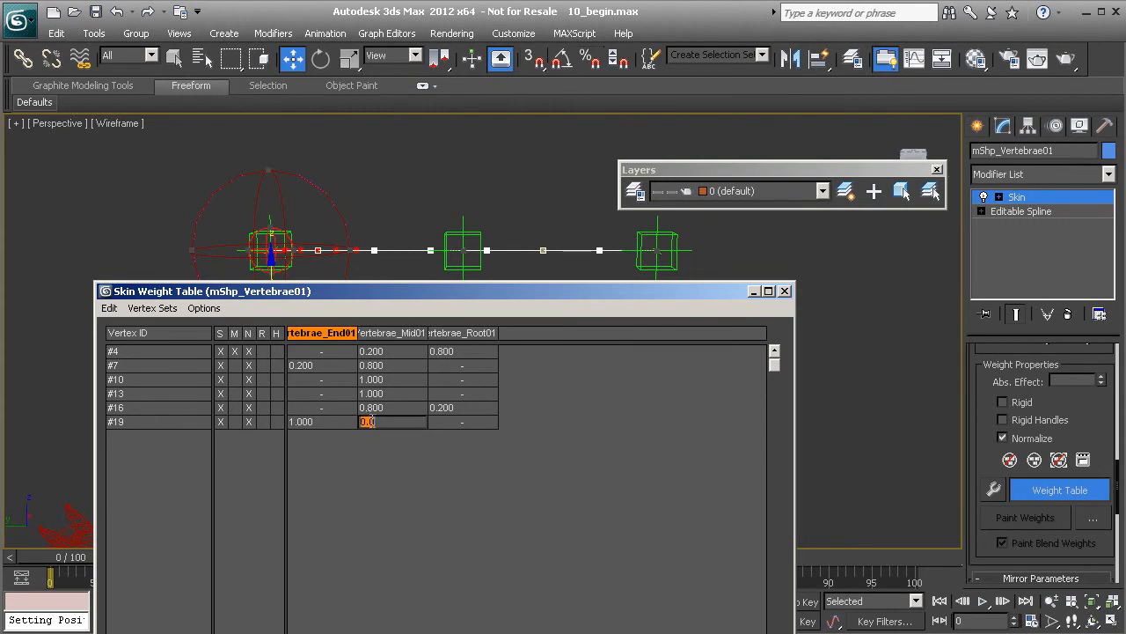
pyautogui.write('0.2')
pyautogui.press('Return')
pyautogui.click(785, 291)
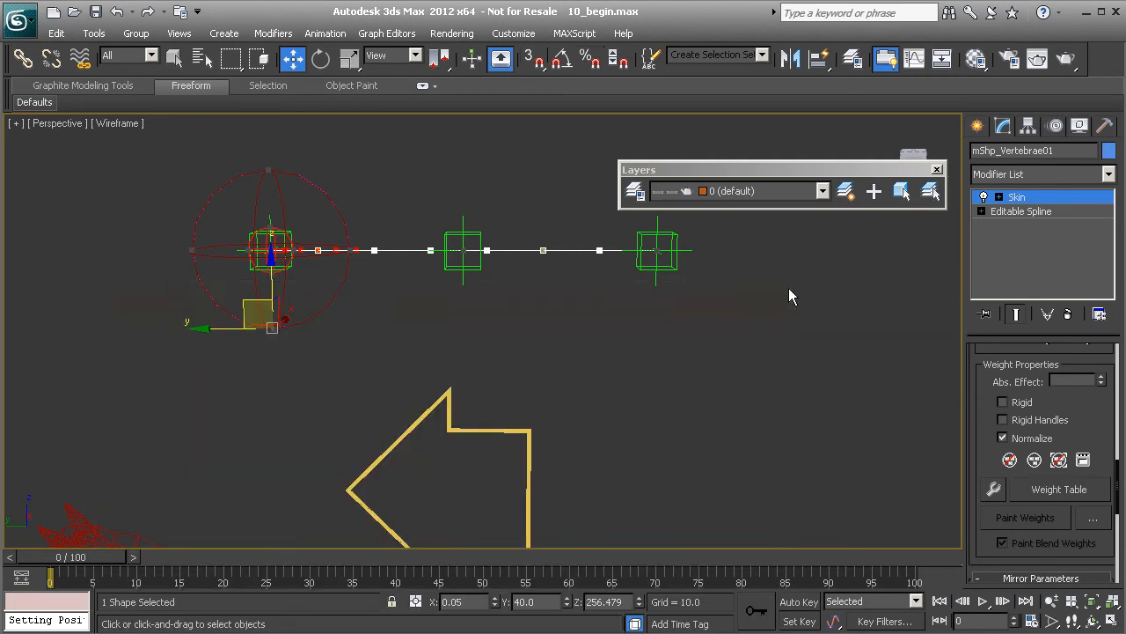
# Leave envelope editing, select the Mid01 helper, test moving it off the spline and cancel the move
pyautogui.click(1049, 197)
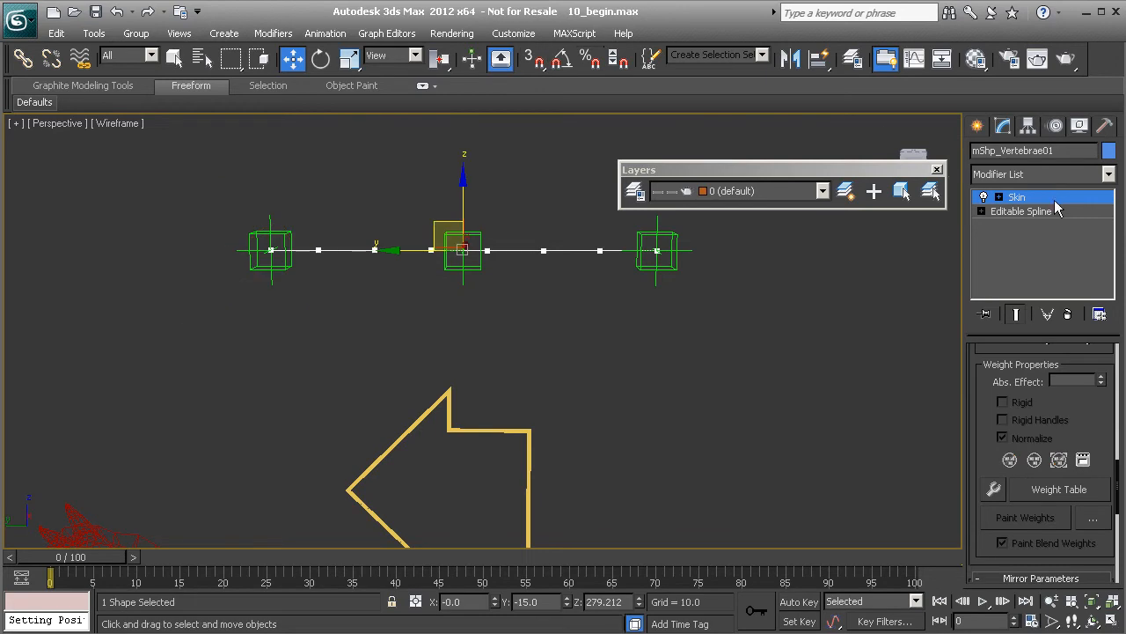
pyautogui.click(477, 232)
pyautogui.click(477, 233)
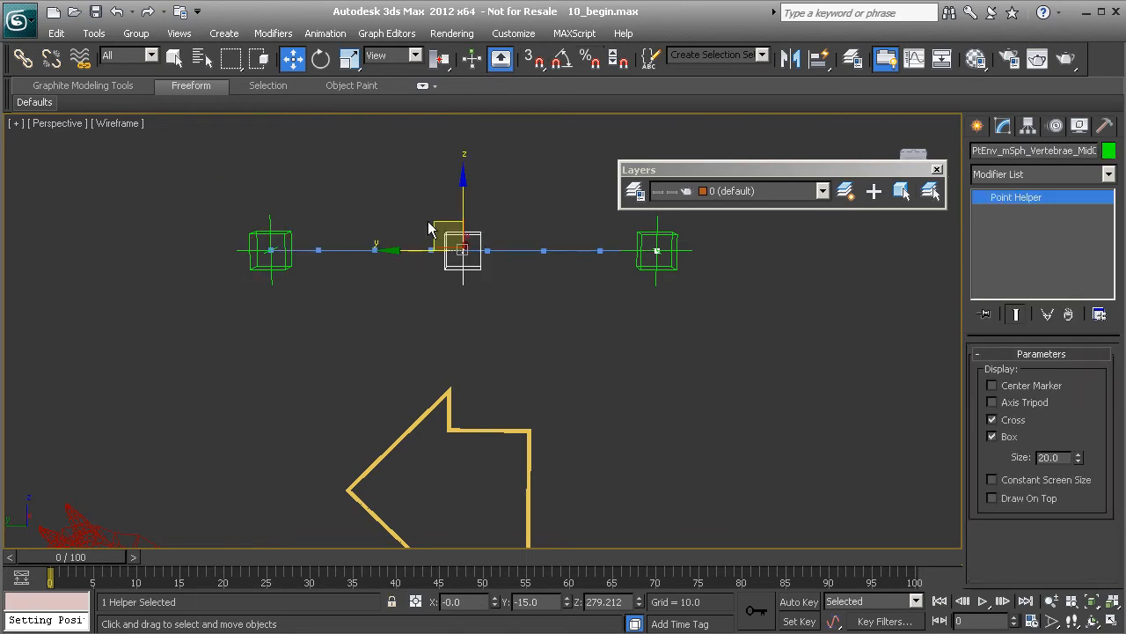
pyautogui.moveTo(439, 221); pyautogui.dragTo(410, 287)
pyautogui.moveTo(495, 312); pyautogui.dragTo(474, 375, button='middle')
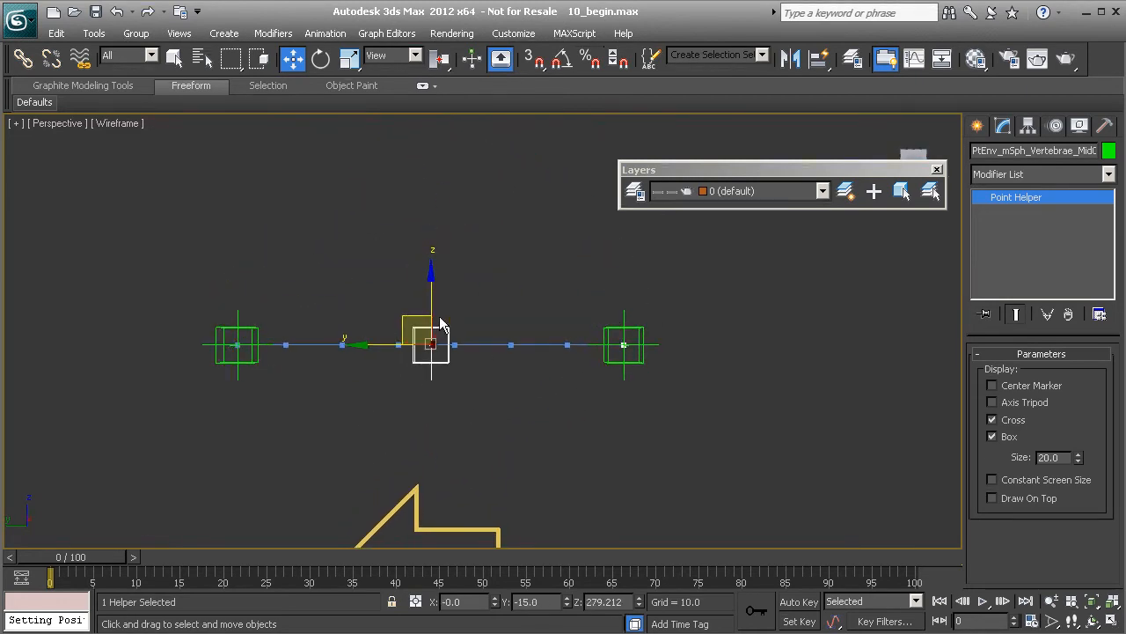
# With Auto Key on, raise the Mid01 helper to a Z position of about 319.3 at frame 20
pyautogui.click(801, 602)
pyautogui.moveTo(107, 558); pyautogui.dragTo(266, 558)
pyautogui.moveTo(431, 269); pyautogui.dragTo(425, 138)
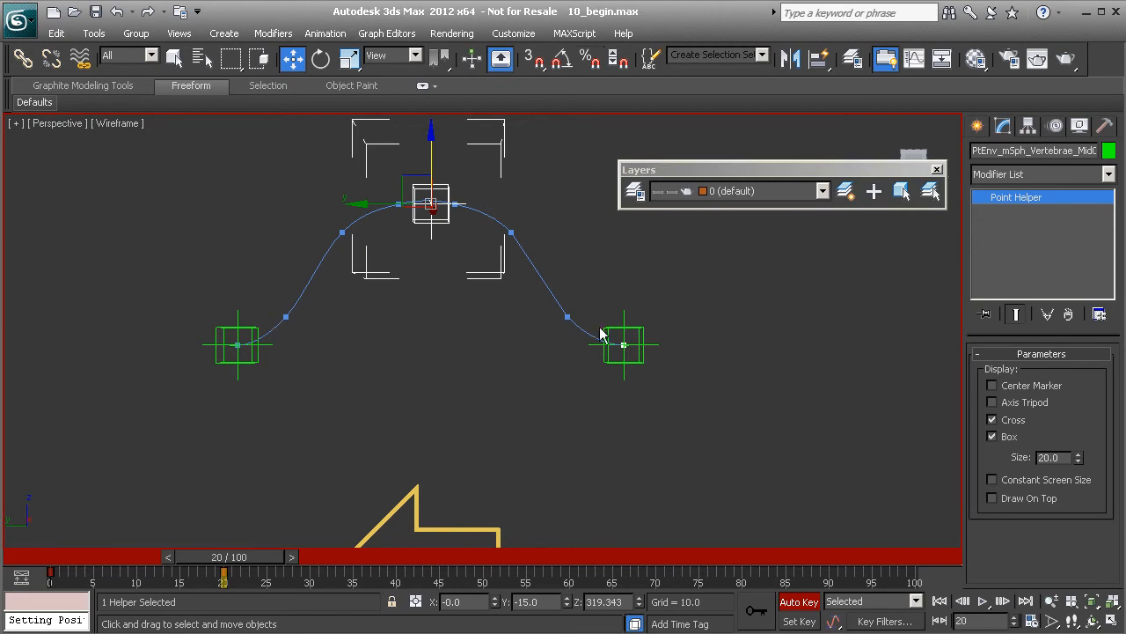
# Return to frame 0, delete the Mid01 helper's test animation and turn off Auto Key
pyautogui.moveTo(261, 559); pyautogui.dragTo(81, 572)
pyautogui.press('w')
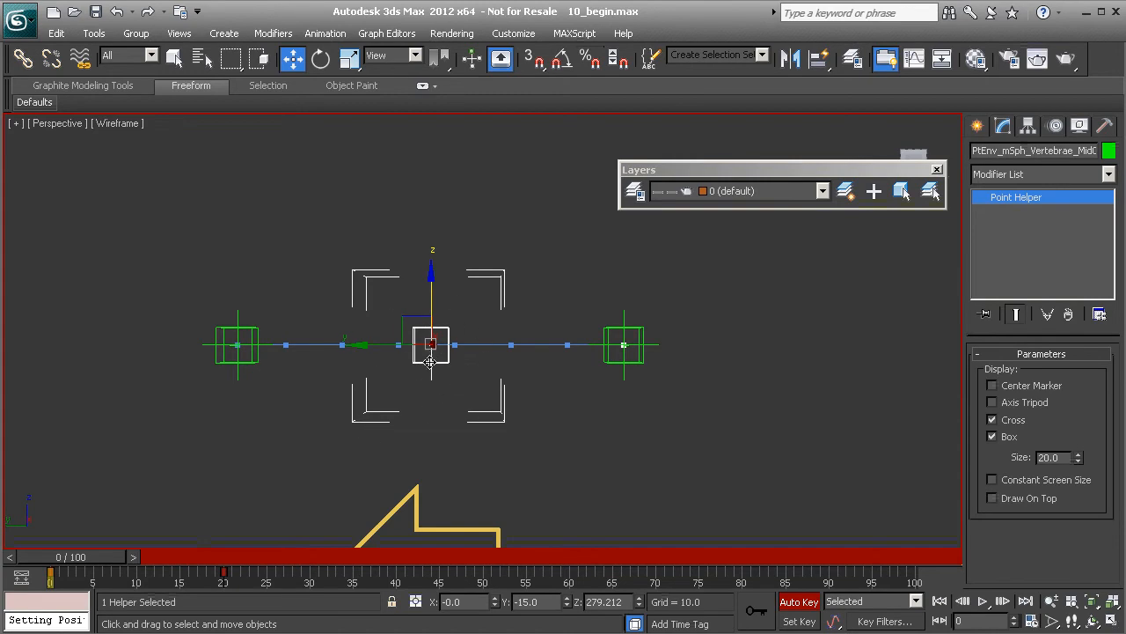
pyautogui.rightClick(531, 217)
pyautogui.click(608, 264)
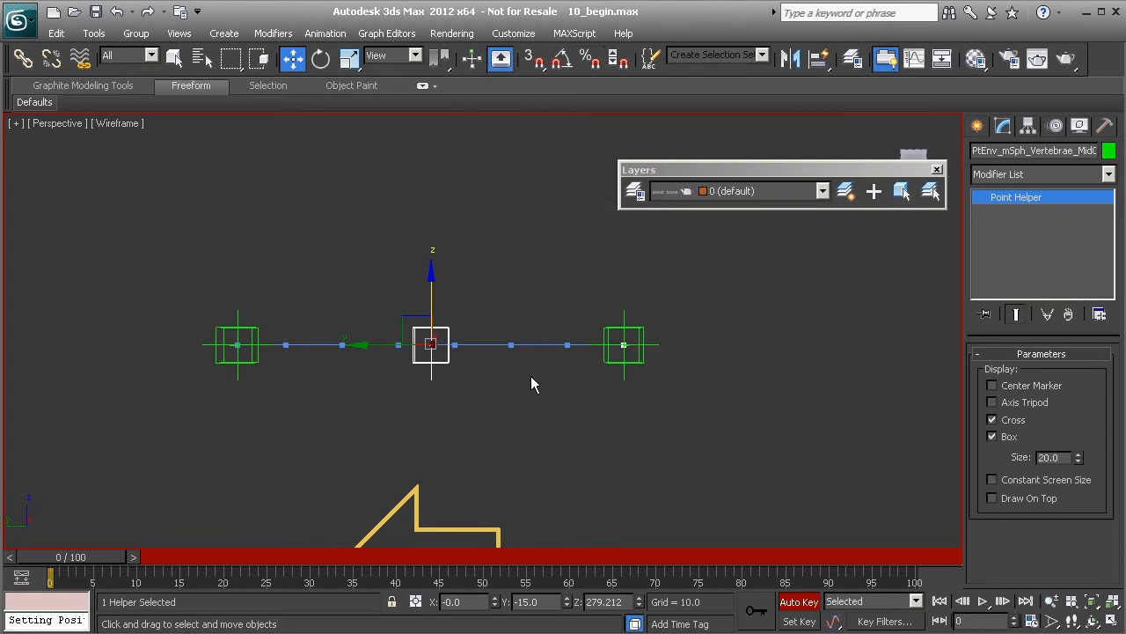
pyautogui.scroll(-5, 485, 497)
pyautogui.moveTo(485, 497); pyautogui.dragTo(474, 390, button='middle')
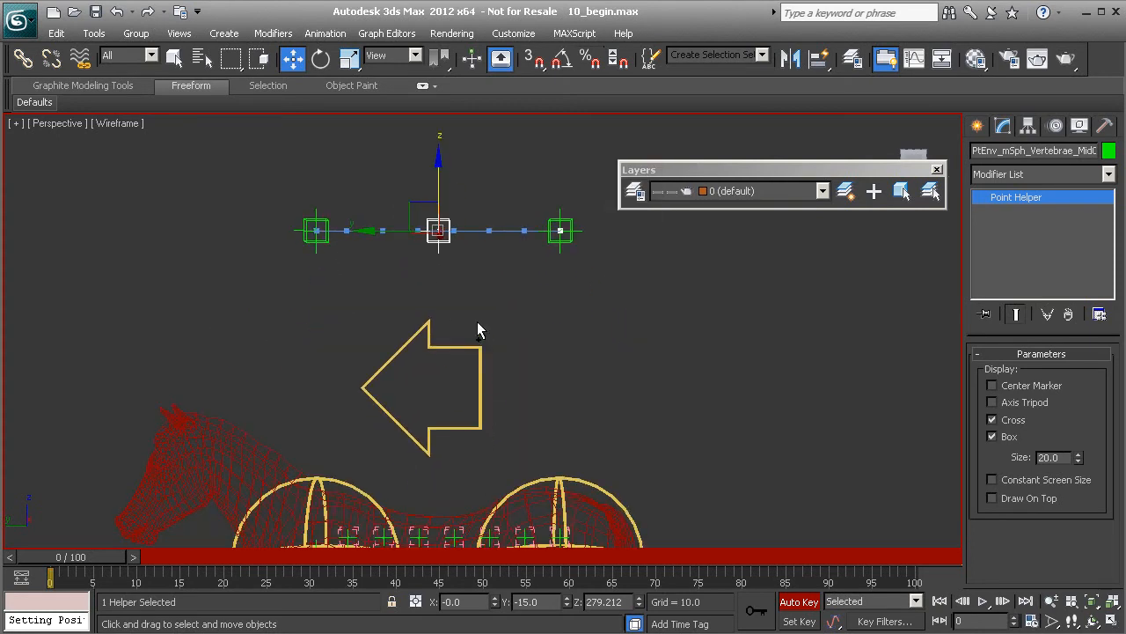
pyautogui.scroll(-3, 479, 333)
pyautogui.moveTo(466, 544); pyautogui.dragTo(461, 366, button='middle')
pyautogui.moveTo(456, 404); pyautogui.dragTo(455, 498, button='middle')
pyautogui.keyDown('alt'); pyautogui.moveTo(453, 329); pyautogui.dragTo(469, 374, button='middle'); pyautogui.keyUp('alt')
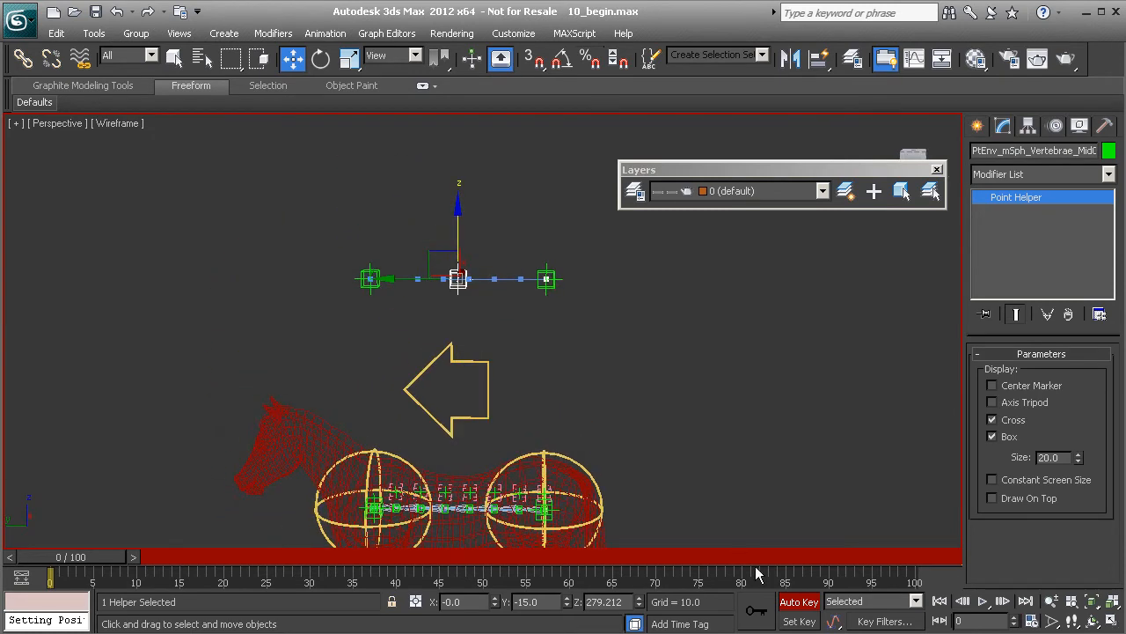
pyautogui.click(799, 603)
# Reset the Mid01 helper to its frozen pose with Transform To Zero
pyautogui.moveTo(578, 416); pyautogui.dragTo(611, 456, button='middle')
pyautogui.scroll(1, 611, 456)
pyautogui.scroll(1, 491, 317)
pyautogui.rightClick(526, 274)
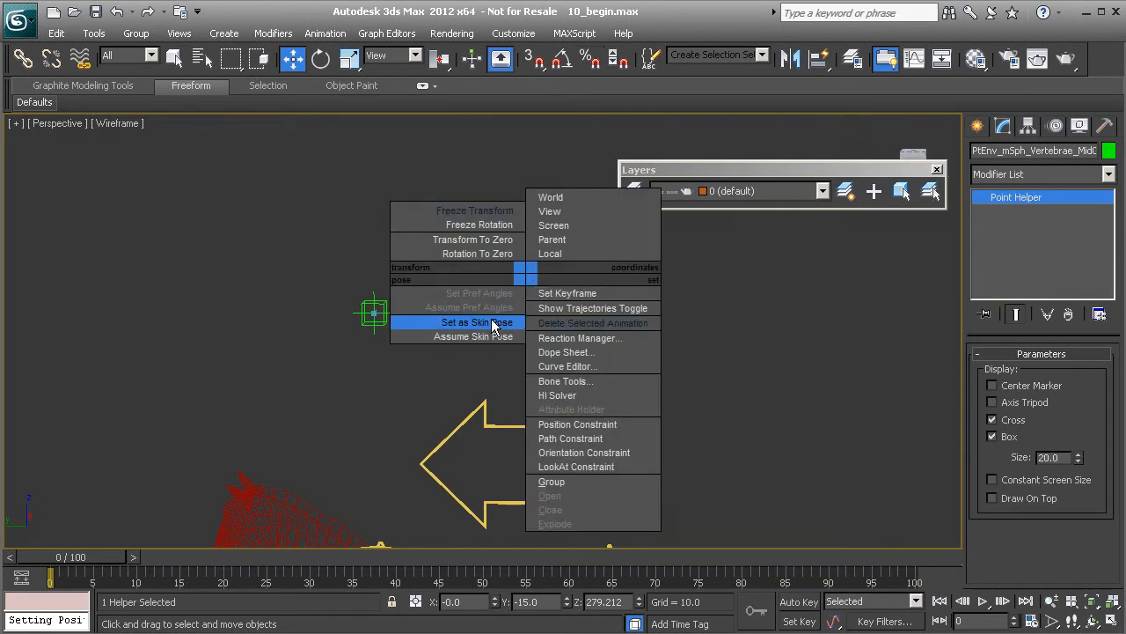
pyautogui.click(461, 245)
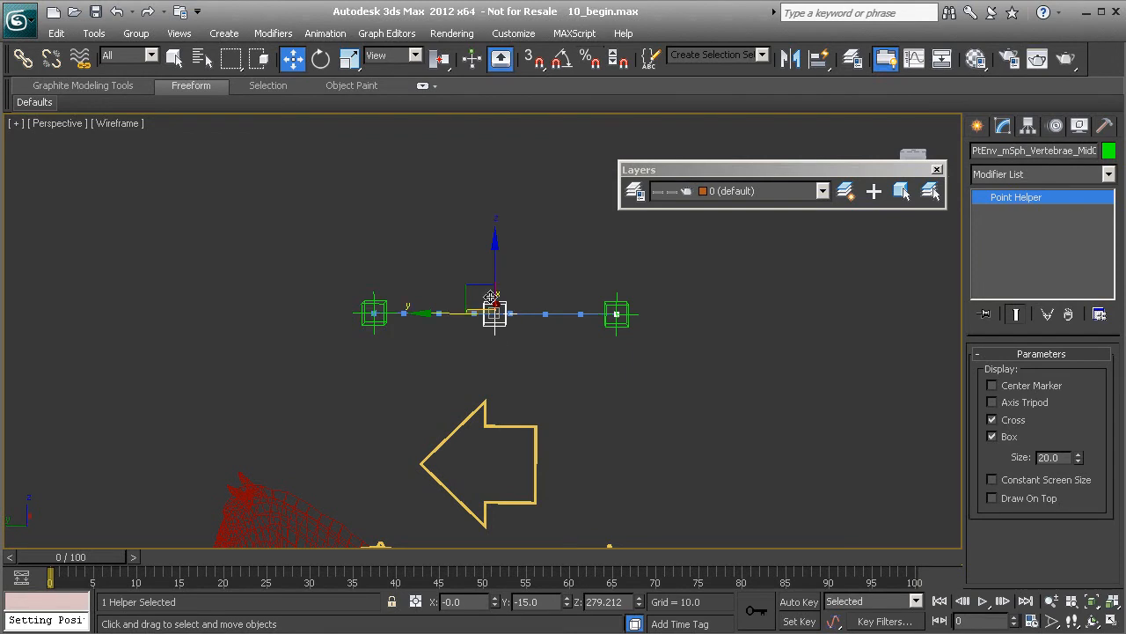
pyautogui.scroll(3, 488, 338)
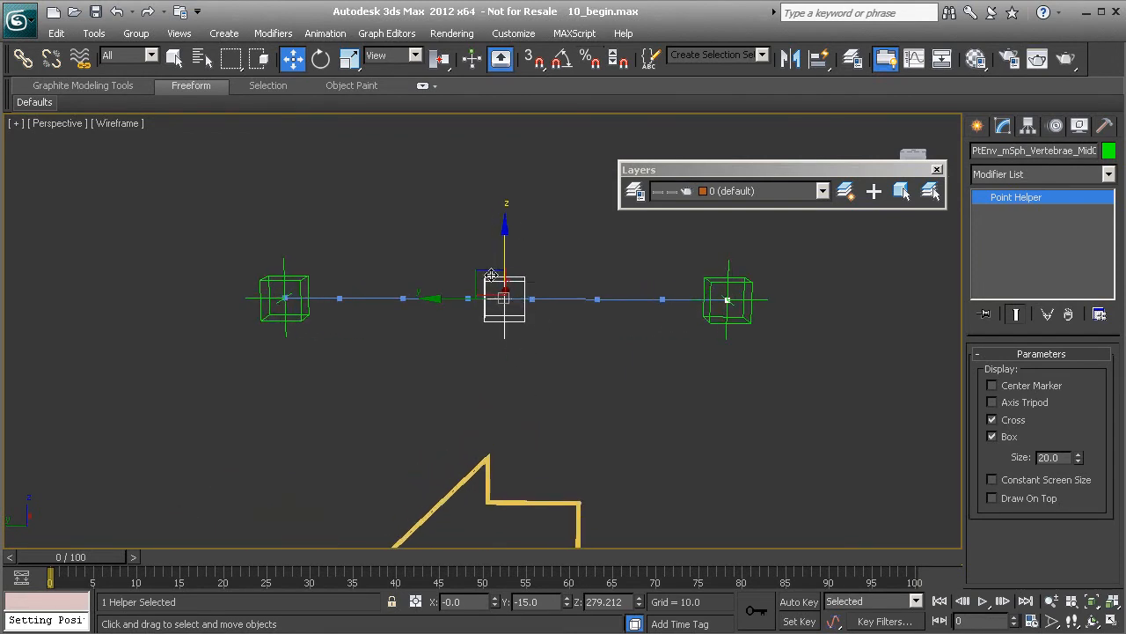
# Start wiring Cs_MidVertebrae01's Zero Pos XYZ X Position to the Mid01 helper's Zero Pos XYZ X Position
pyautogui.scroll(-4, 503, 344)
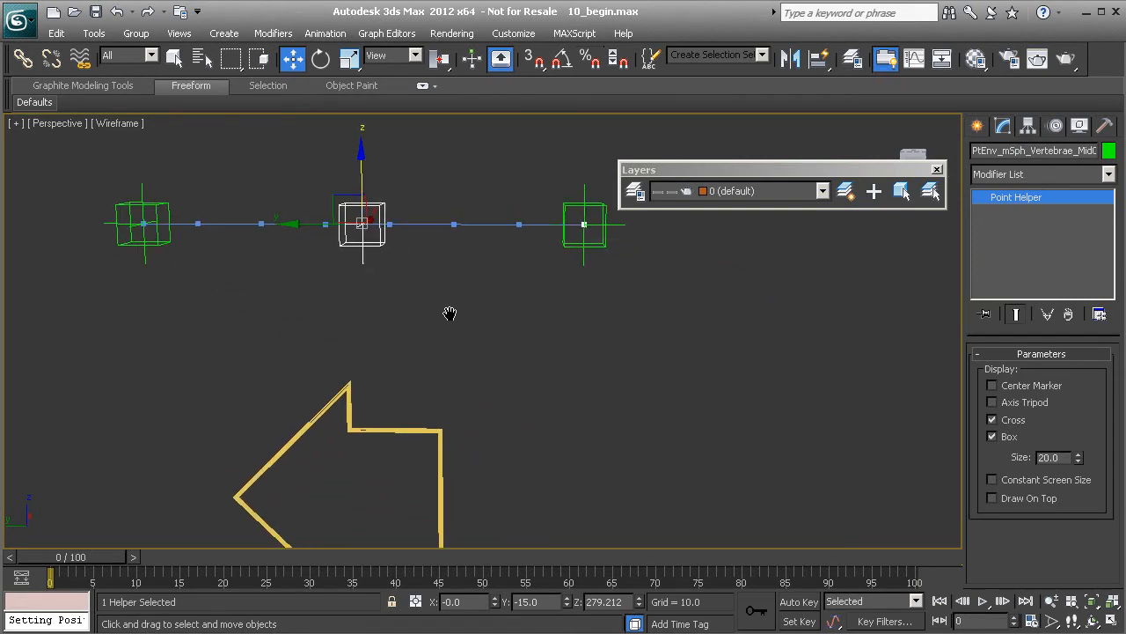
pyautogui.moveTo(447, 452); pyautogui.dragTo(470, 296, button='middle')
pyautogui.scroll(-3, 470, 297)
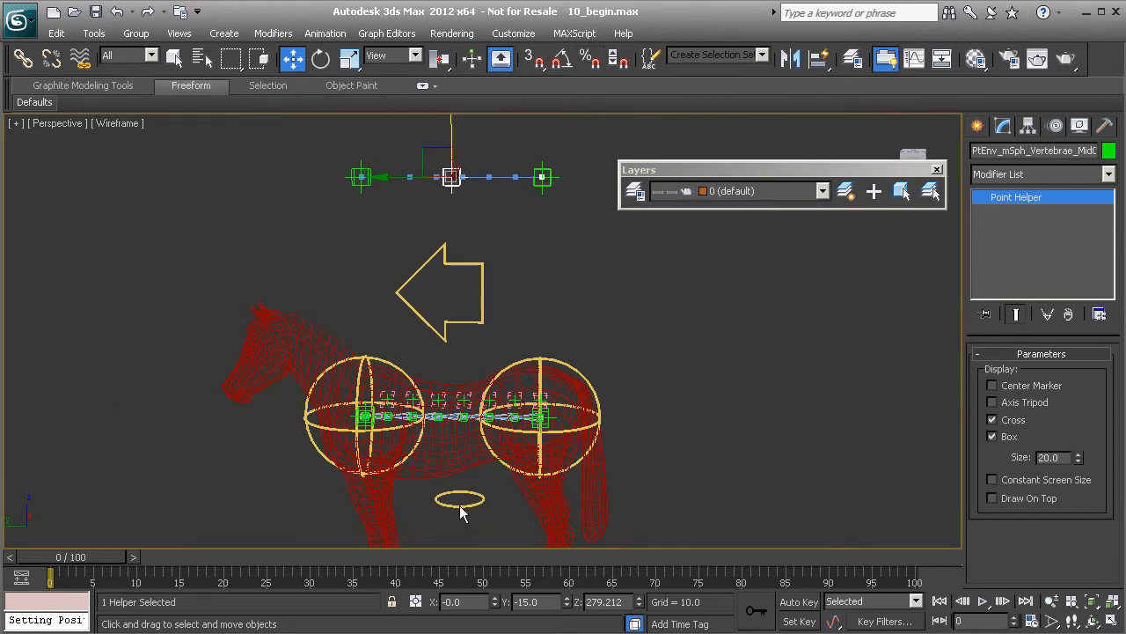
pyautogui.click(467, 503)
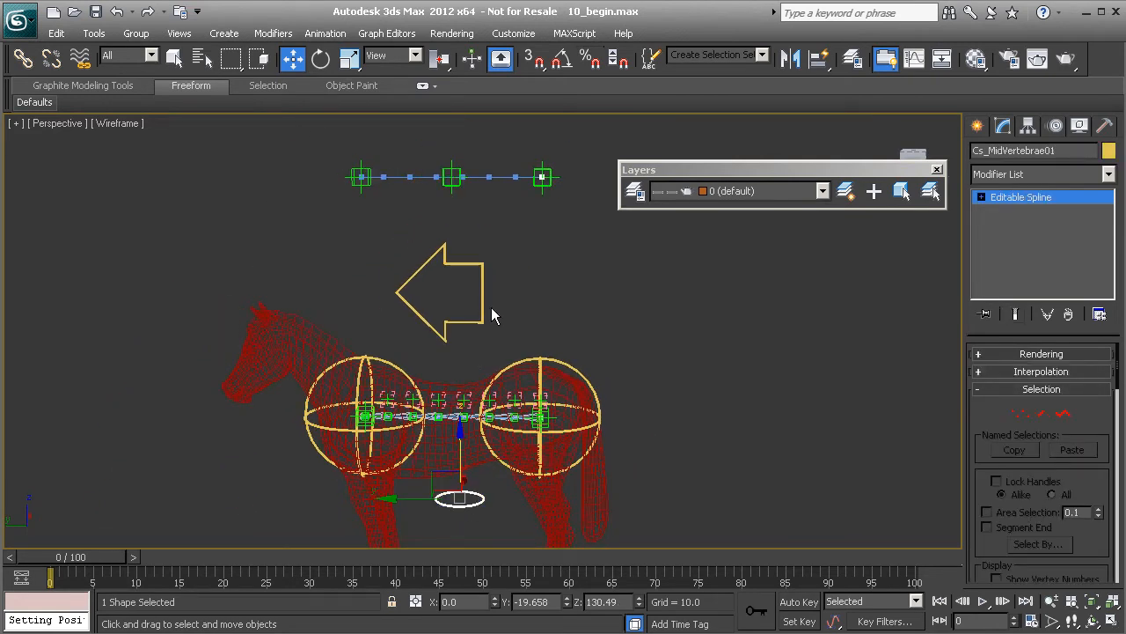
pyautogui.rightClick(459, 421)
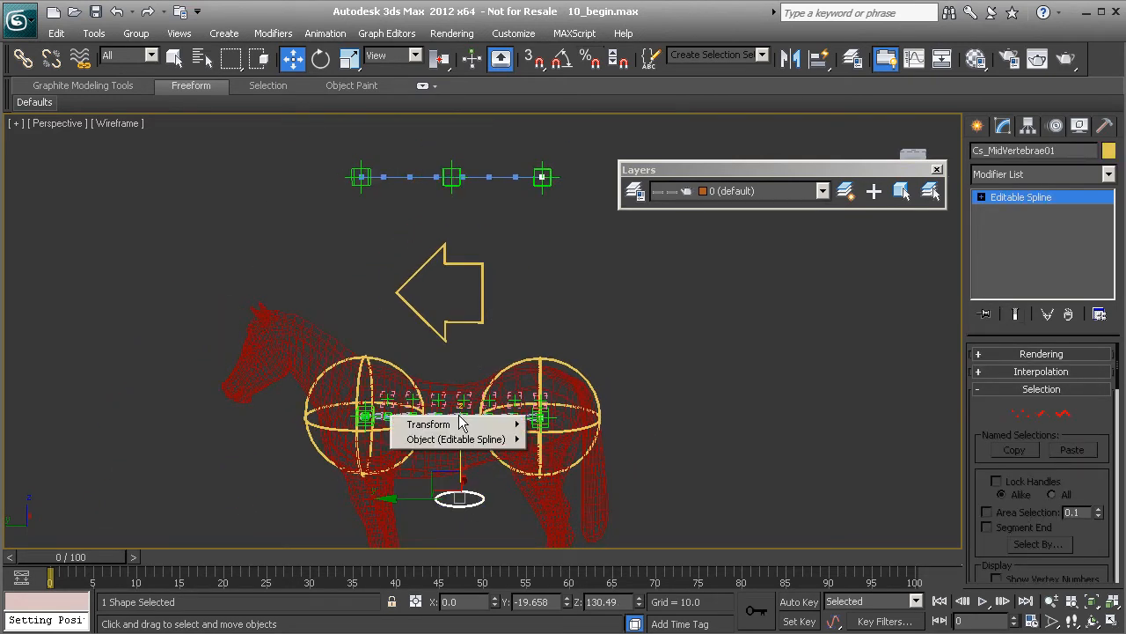
pyautogui.moveTo(475, 424)
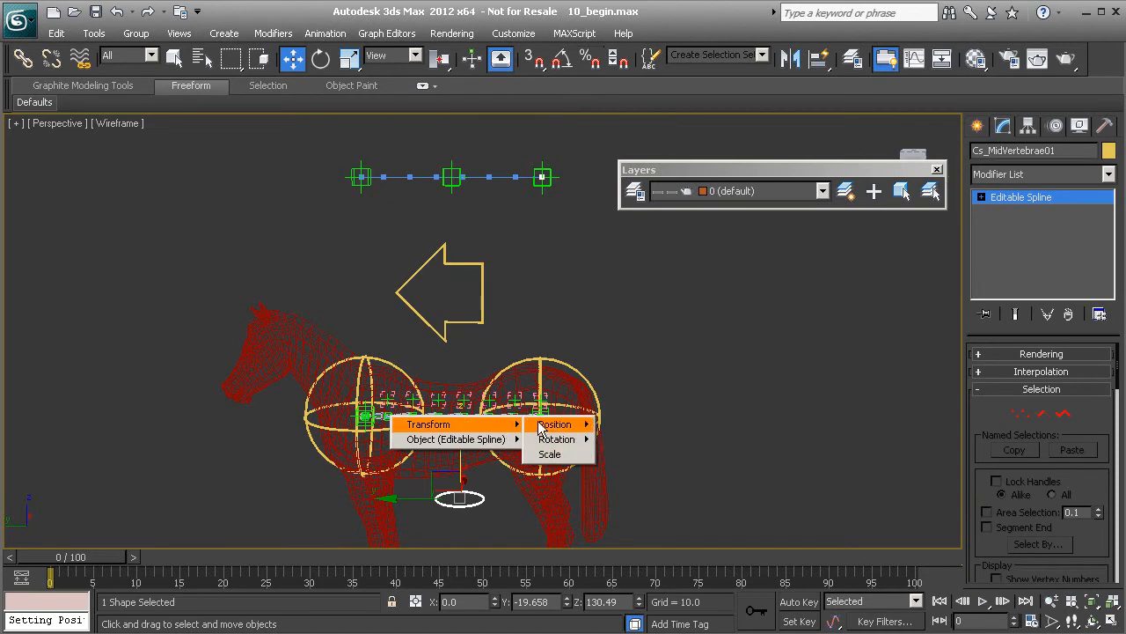
pyautogui.moveTo(579, 426)
pyautogui.moveTo(659, 440)
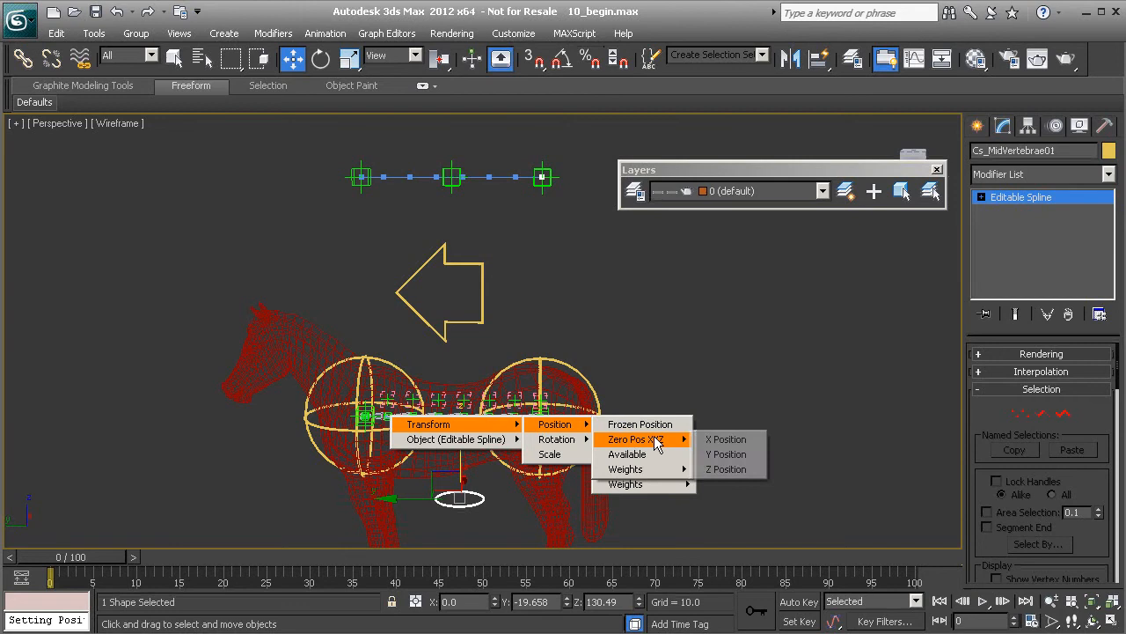
pyautogui.click(732, 440)
pyautogui.click(453, 189)
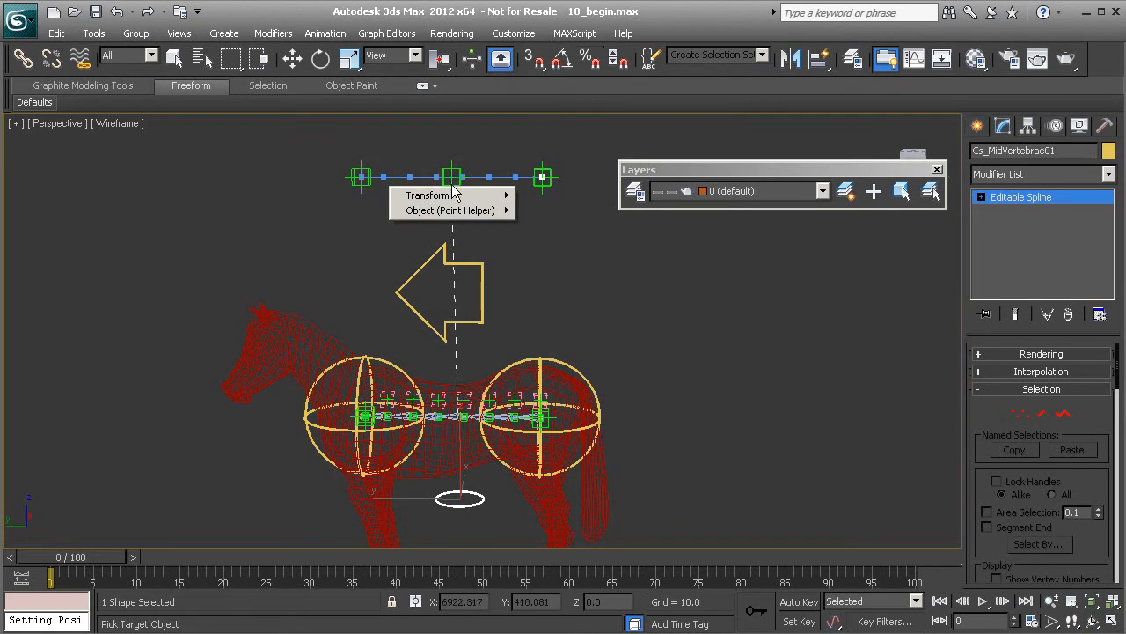
pyautogui.moveTo(453, 196)
pyautogui.moveTo(544, 196)
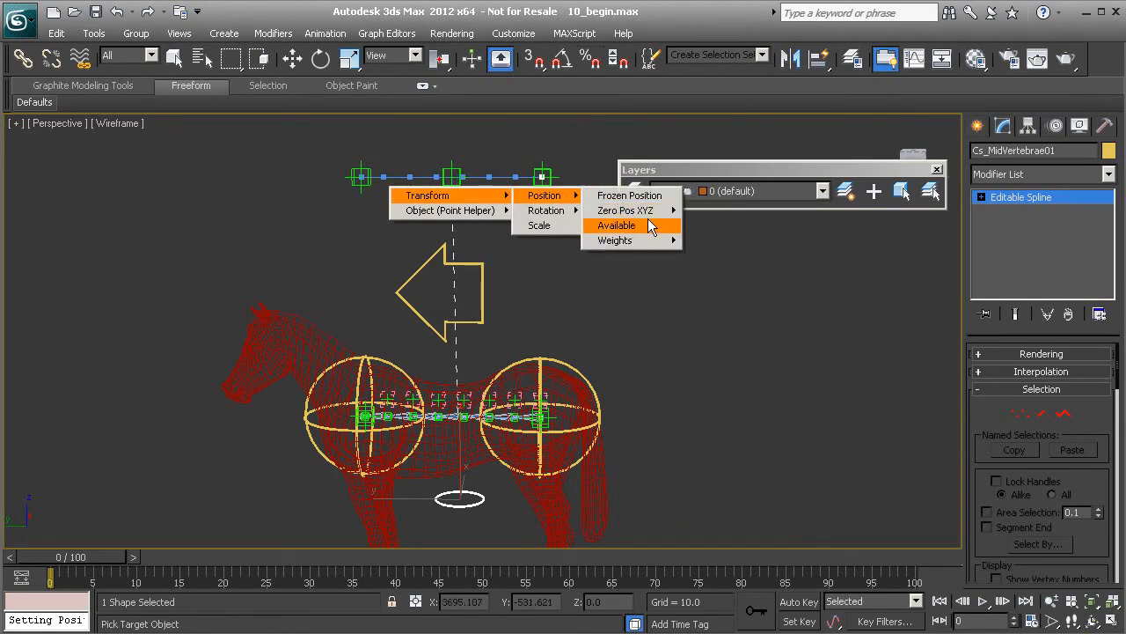
pyautogui.moveTo(651, 214)
pyautogui.click(708, 211)
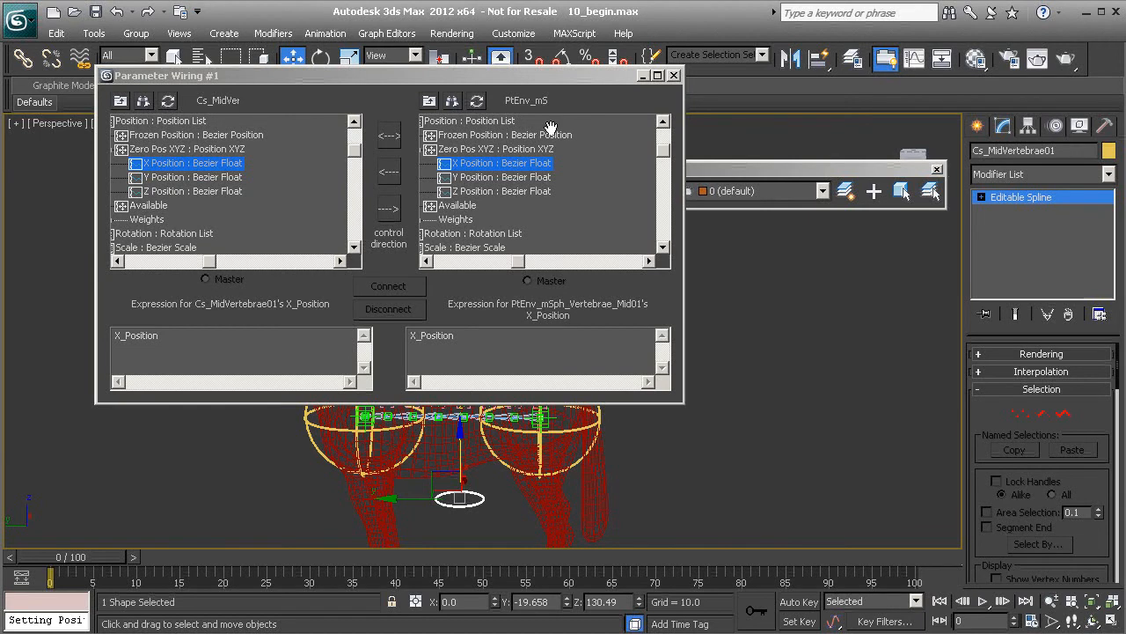
# Connect the X Position wire one way, from Cs_MidVertebrae01 to the Mid01 helper
pyautogui.moveTo(531, 78); pyautogui.dragTo(537, 95)
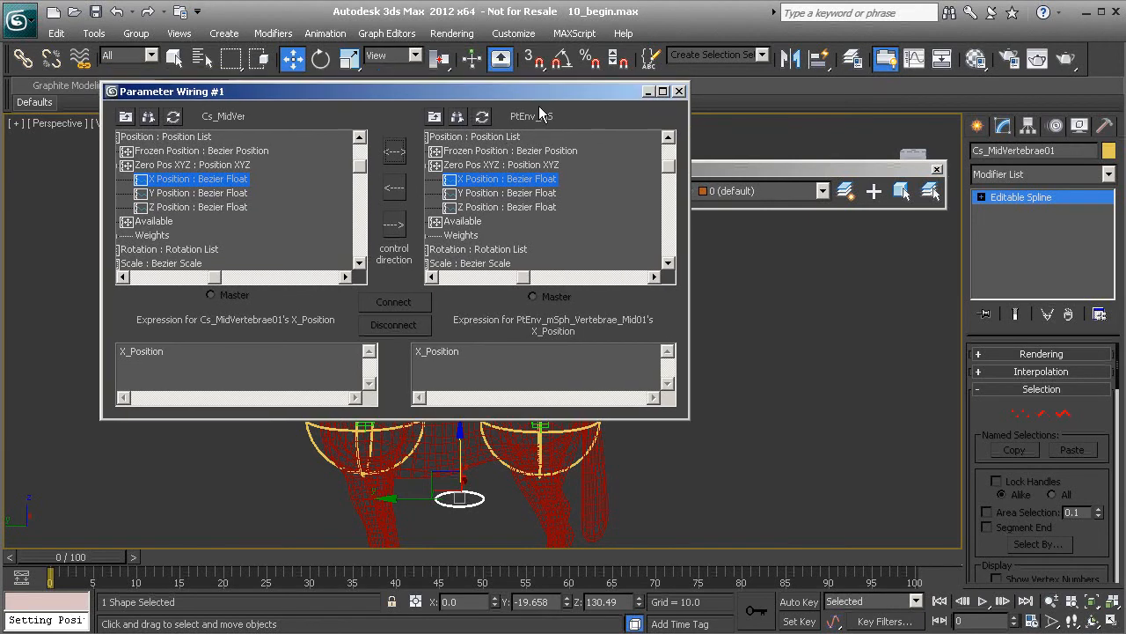
pyautogui.click(395, 230)
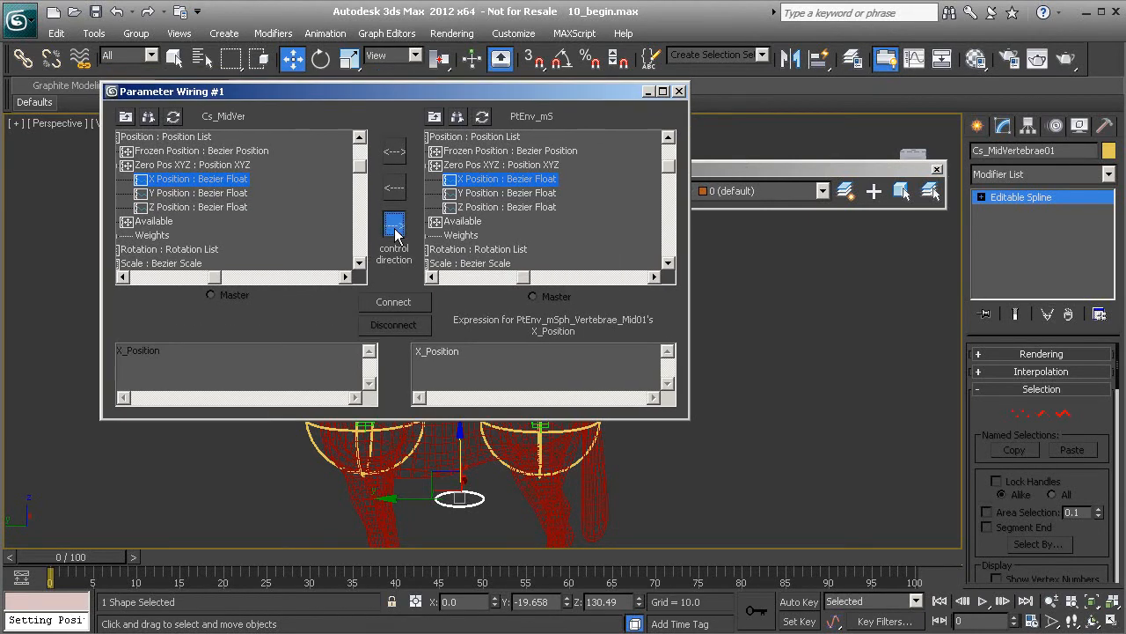
pyautogui.click(406, 302)
# Wire Cs_MidVertebrae01's Y Position one way to the Mid01 helper's Y Position
pyautogui.click(213, 193)
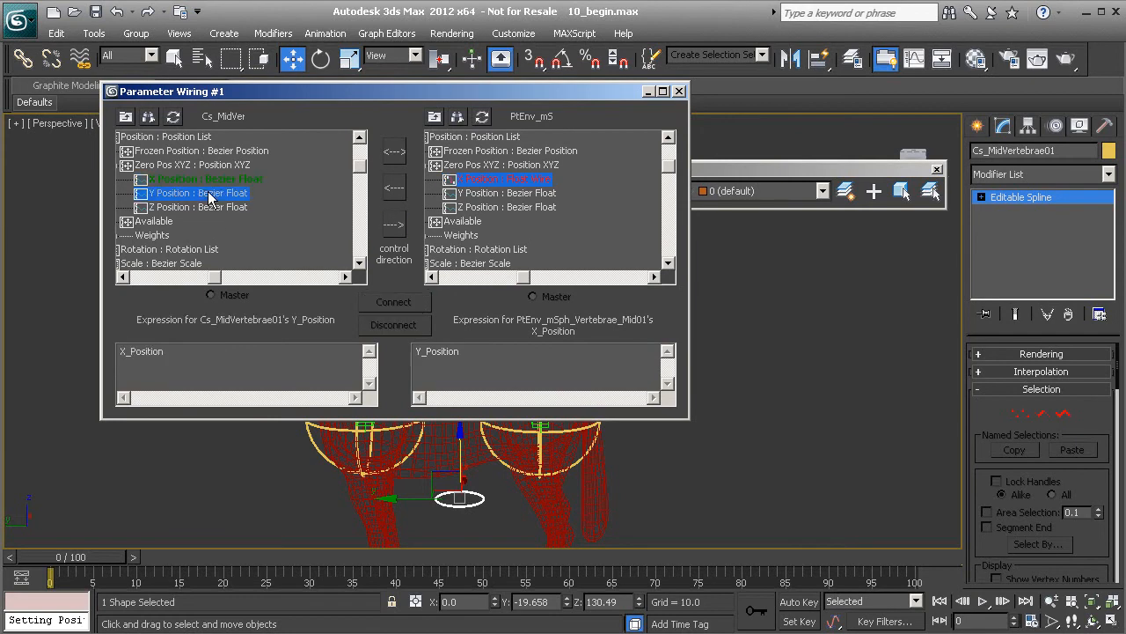
pyautogui.click(493, 192)
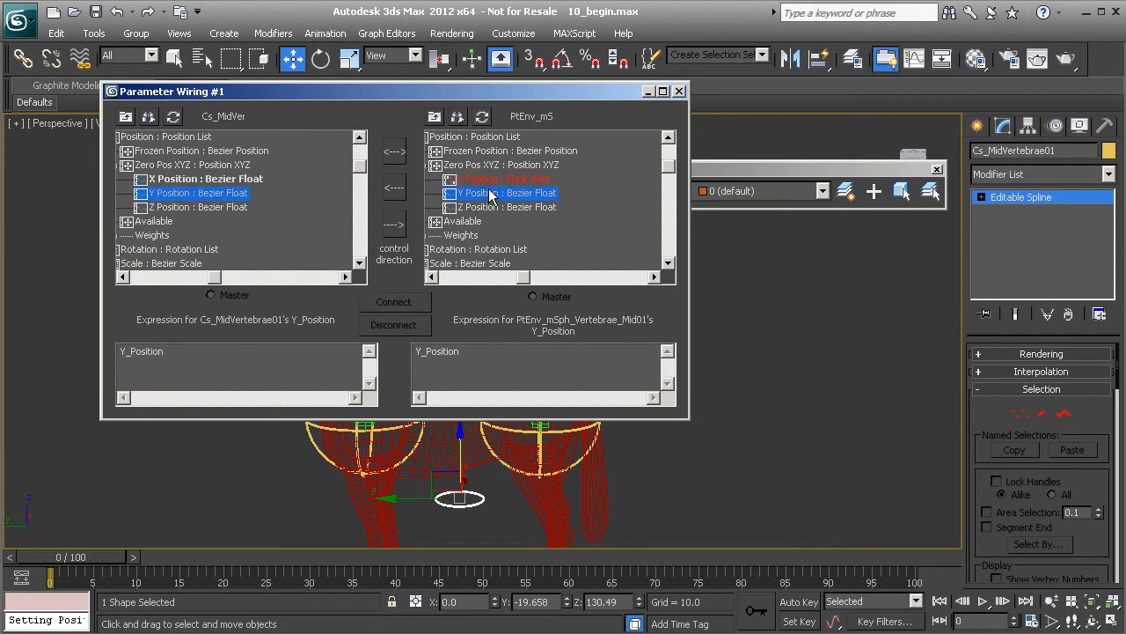
pyautogui.click(395, 225)
pyautogui.click(405, 300)
# Wire Cs_MidVertebrae01's Z Position one way to the Mid01 helper's Z Position and close the wiring dialog
pyautogui.click(227, 208)
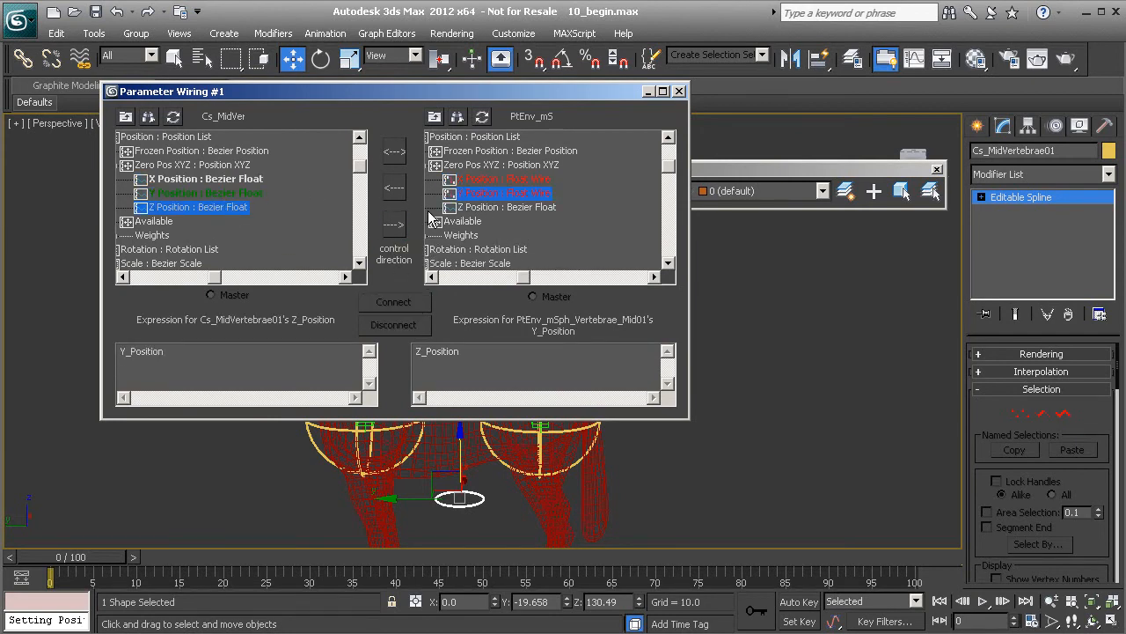
pyautogui.click(508, 208)
pyautogui.click(398, 230)
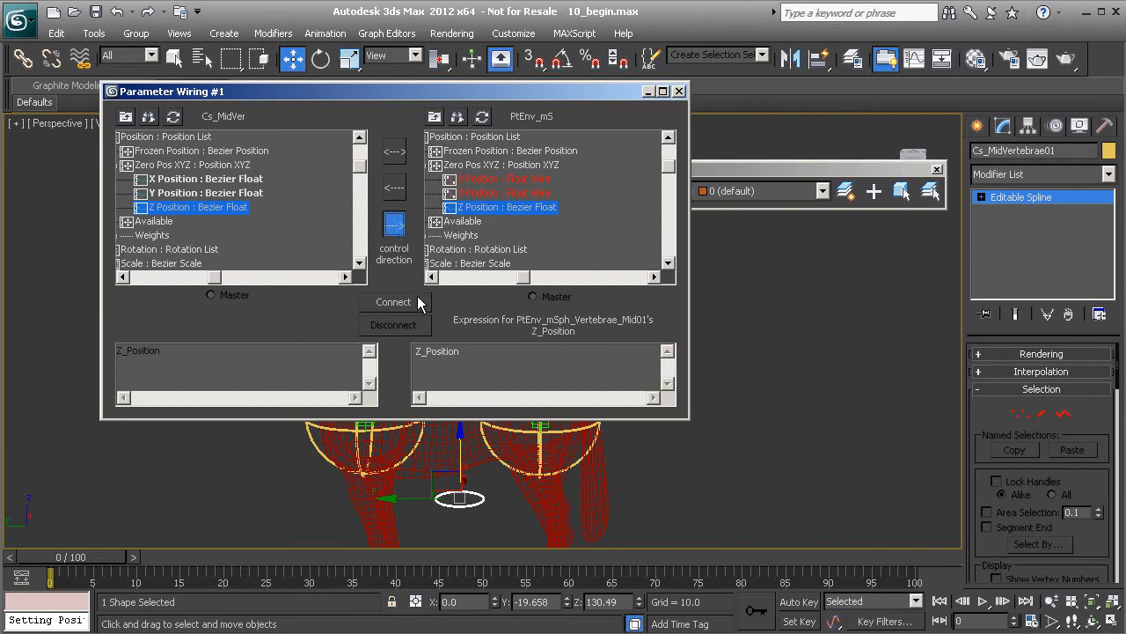
pyautogui.click(394, 302)
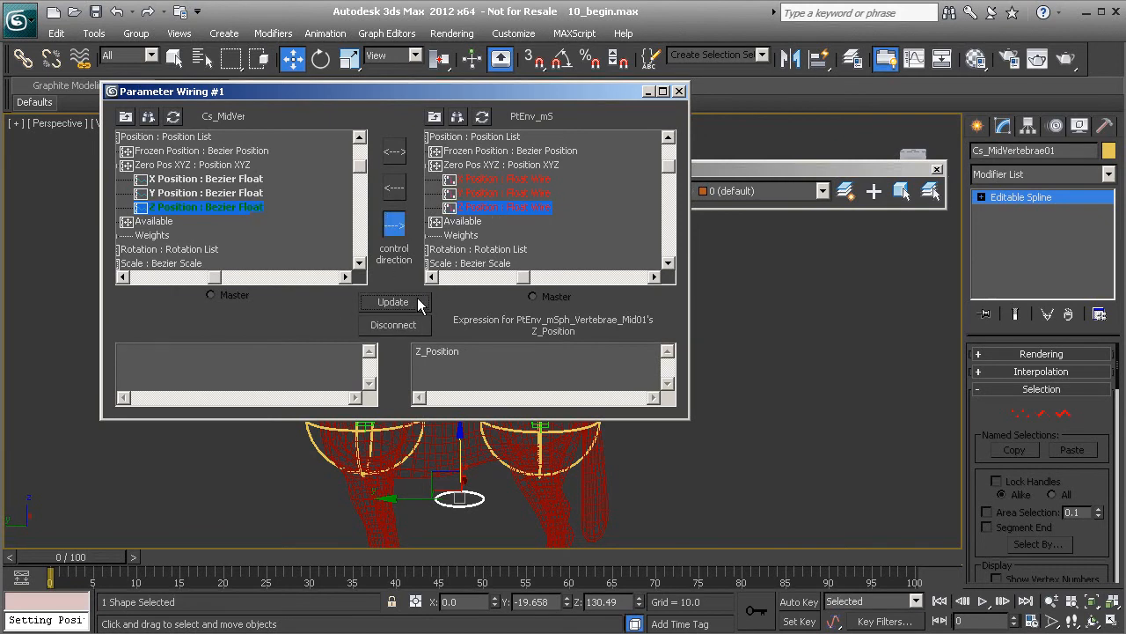
pyautogui.click(679, 92)
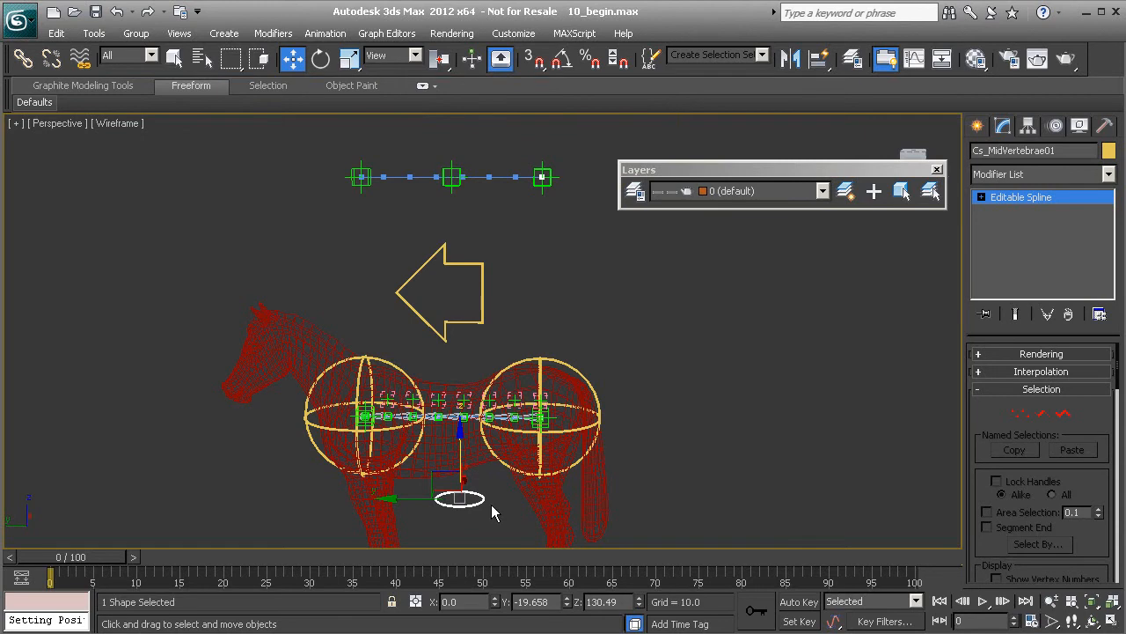
# Test moving the Cs_MidVertebrae01 control vertically, then inspect its axes from other angles
pyautogui.moveTo(458, 428)
pyautogui.mouseDown()
pyautogui.moveTo(454, 397)
pyautogui.moveTo(450, 470)
pyautogui.moveTo(443, 357)
pyautogui.moveTo(451, 463)
pyautogui.moveTo(452, 445)
pyautogui.mouseUp()
pyautogui.click(725, 428)
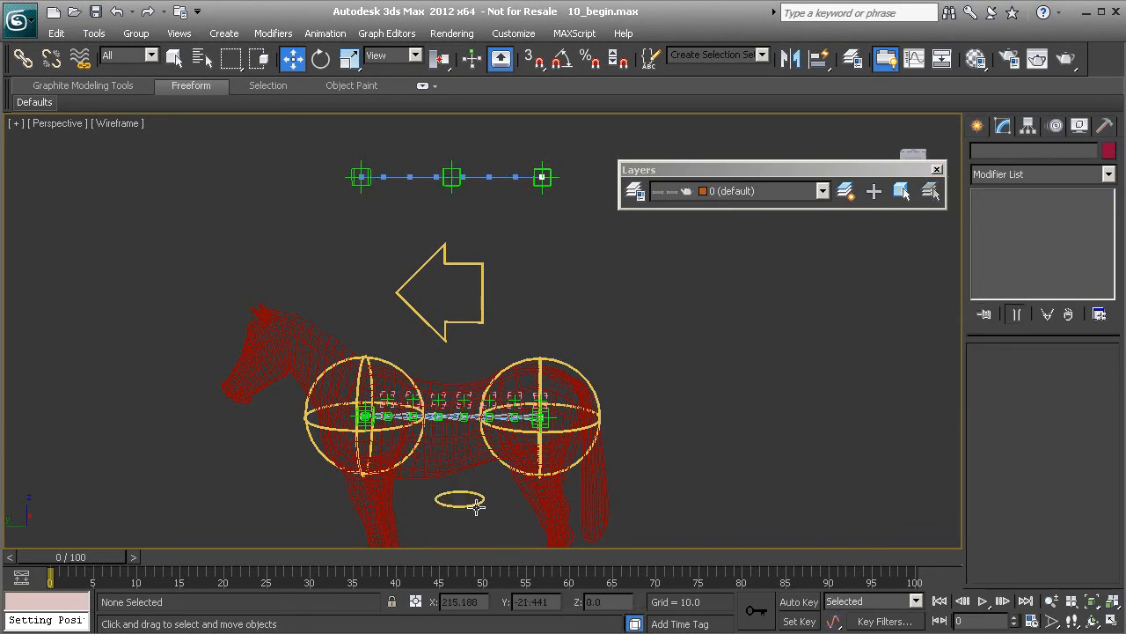
pyautogui.click(460, 498)
pyautogui.keyDown('alt'); pyautogui.moveTo(540, 520); pyautogui.dragTo(632, 406, button='middle'); pyautogui.keyUp('alt')
pyautogui.click(597, 396)
pyautogui.keyDown('alt'); pyautogui.moveTo(620, 484); pyautogui.dragTo(467, 473, button='middle'); pyautogui.keyUp('alt')
pyautogui.click(489, 494)
# Set the reference coordinate system to Parent and check the Cs_MidVertebrae01 control's axes
pyautogui.click(405, 57)
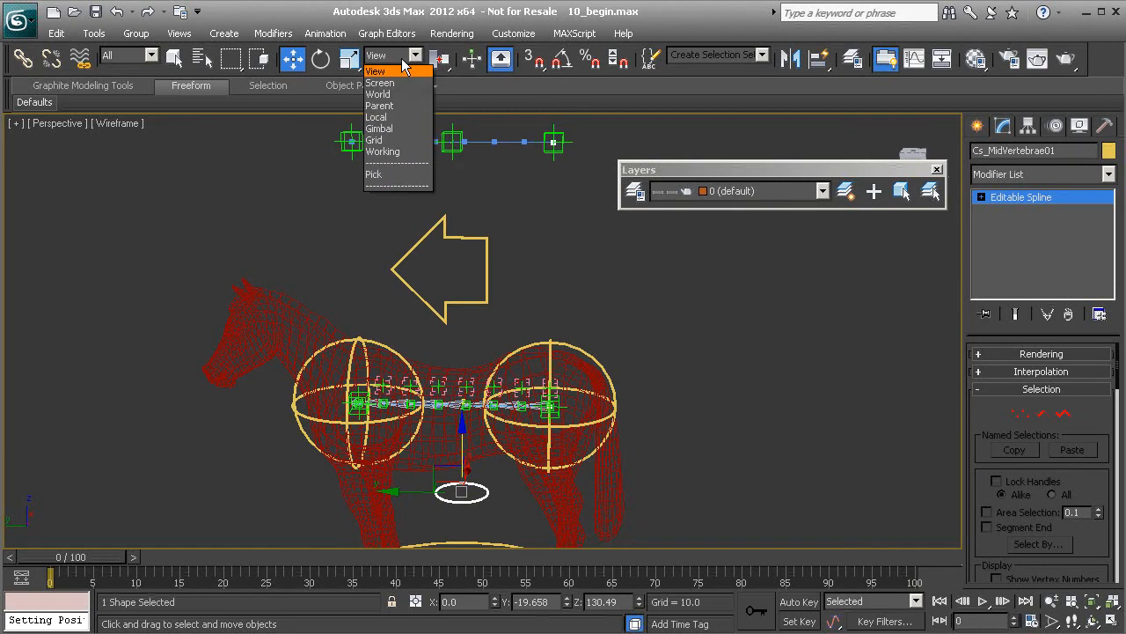
pyautogui.click(399, 106)
pyautogui.keyDown('alt'); pyautogui.moveTo(413, 414); pyautogui.dragTo(494, 394, button='middle'); pyautogui.keyUp('alt')
pyautogui.click(678, 382)
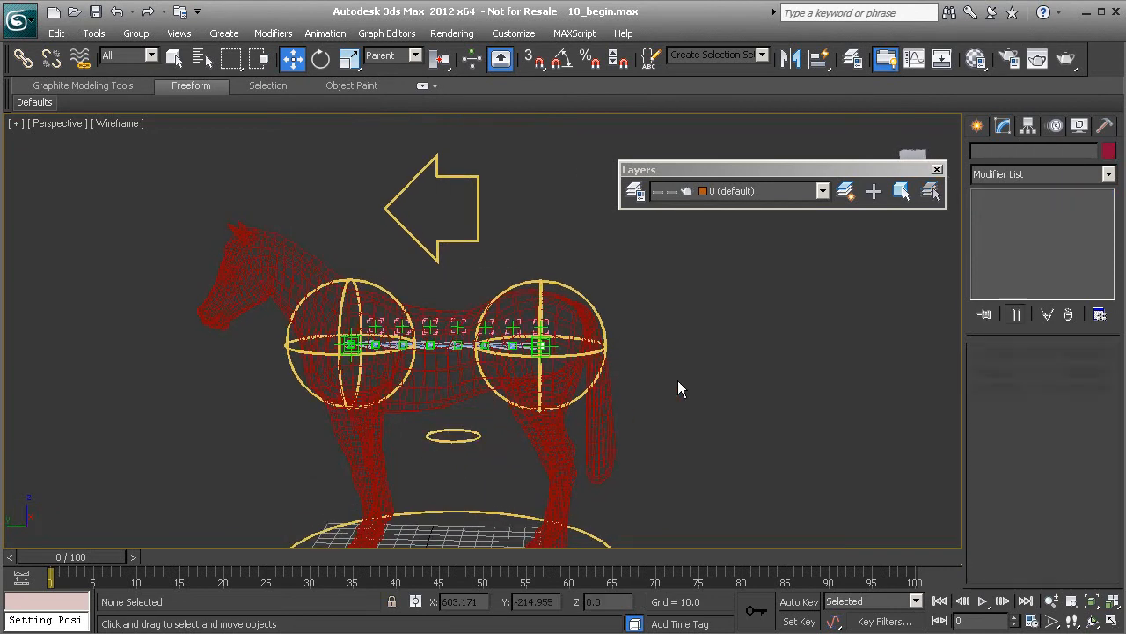
# Compare the Parent axes of the Cs_MidVertebrae01, Cs_Pelvis01 and Cs_COG01 controls
pyautogui.click(467, 442)
pyautogui.click(602, 328)
pyautogui.keyDown('alt'); pyautogui.moveTo(602, 328); pyautogui.dragTo(533, 387, button='middle'); pyautogui.keyUp('alt')
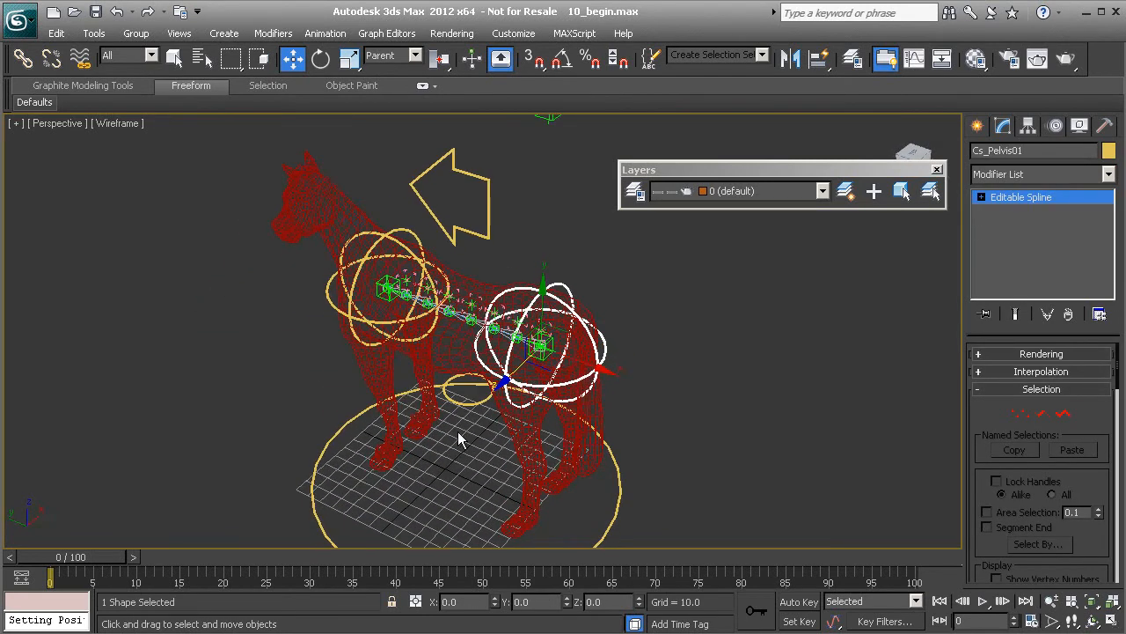
pyautogui.click(460, 403)
pyautogui.keyDown('alt'); pyautogui.moveTo(396, 398); pyautogui.dragTo(470, 329, button='middle'); pyautogui.keyUp('alt')
pyautogui.click(469, 338)
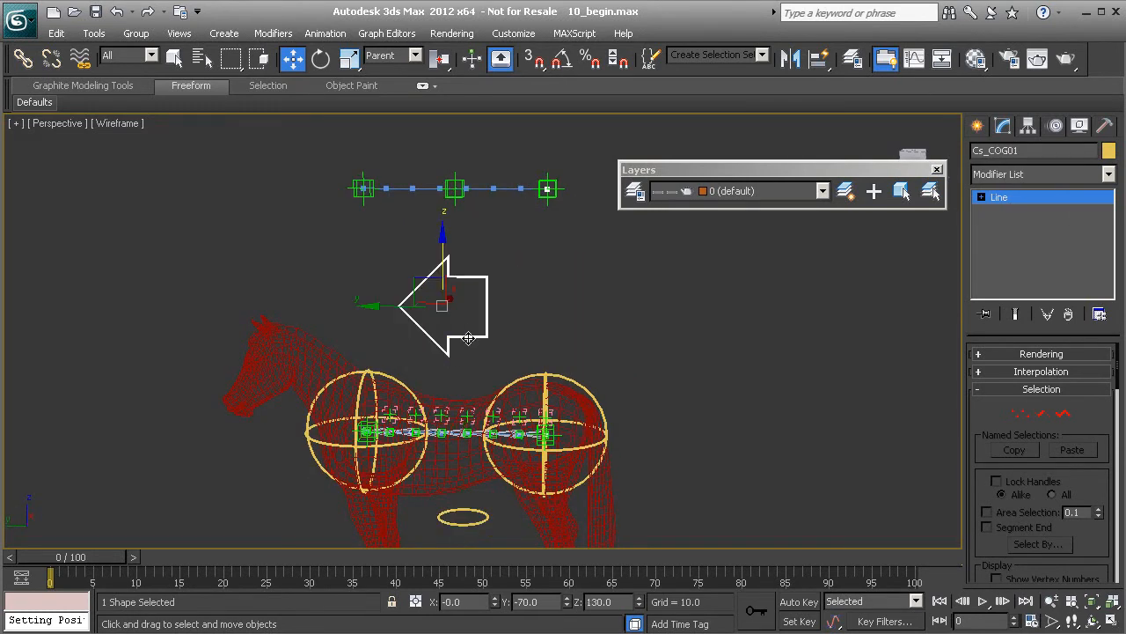
pyautogui.click(472, 510)
pyautogui.moveTo(471, 450)
pyautogui.keyDown('alt'); pyautogui.mouseDown(button='middle')
pyautogui.moveTo(385, 460)
pyautogui.moveTo(456, 449)
pyautogui.mouseUp(button='middle'); pyautogui.keyUp('alt')
pyautogui.moveTo(490, 274); pyautogui.dragTo(463, 269, button='middle')
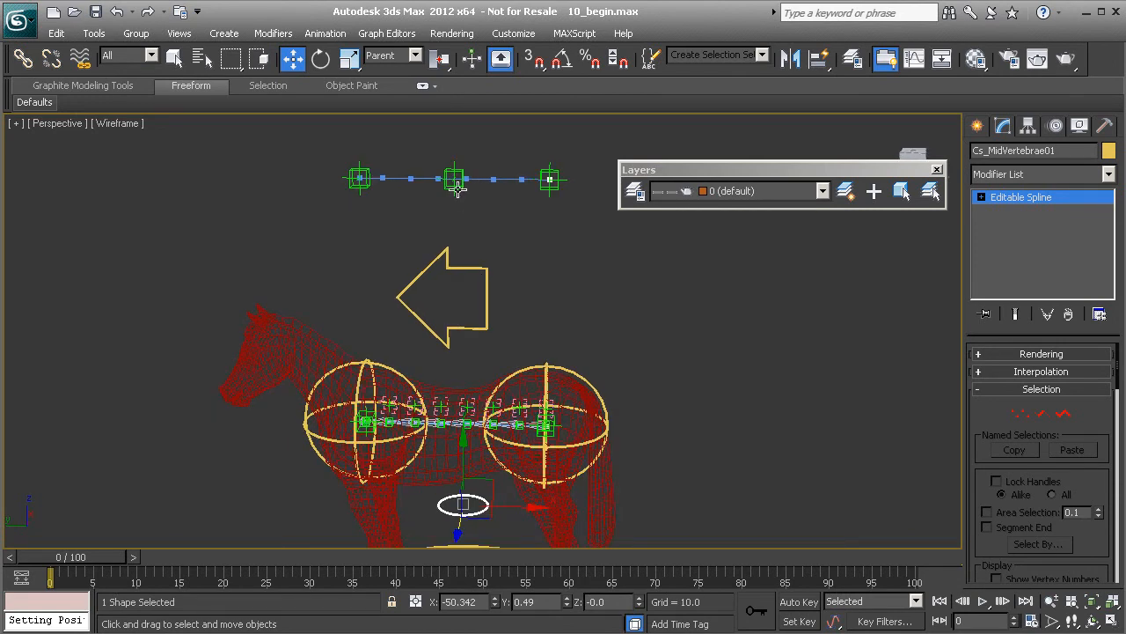
# Open the Parameter Wire Dialog and show the Cs_MidVertebrae01 control's tracks in its first track list
pyautogui.moveTo(411, 338); pyautogui.dragTo(420, 298, button='middle')
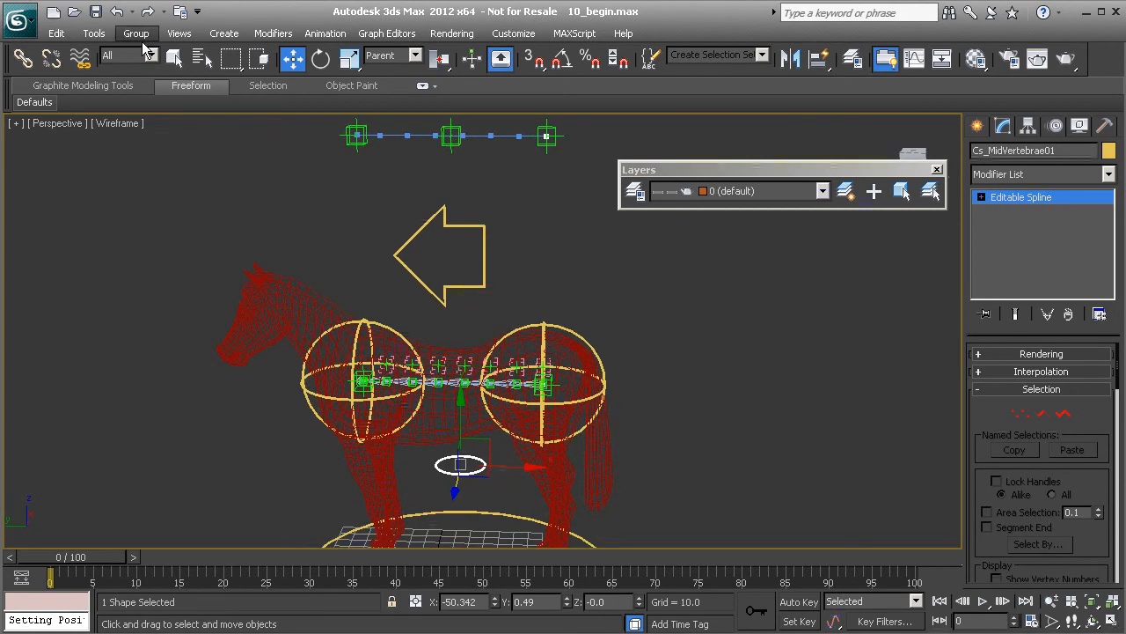
pyautogui.click(327, 34)
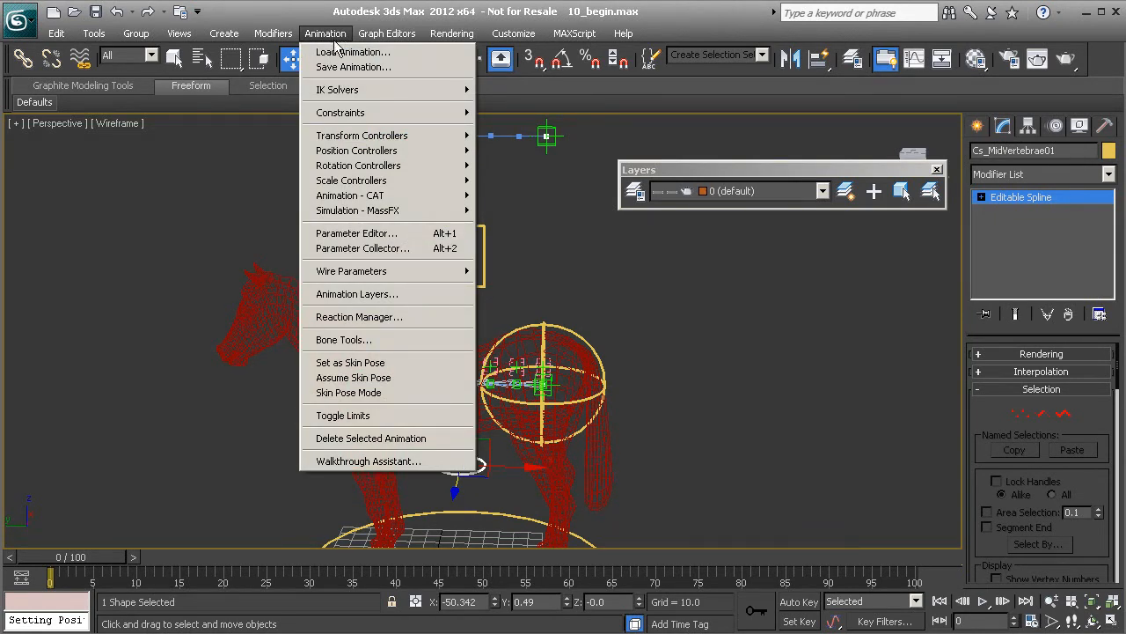
pyautogui.moveTo(413, 270)
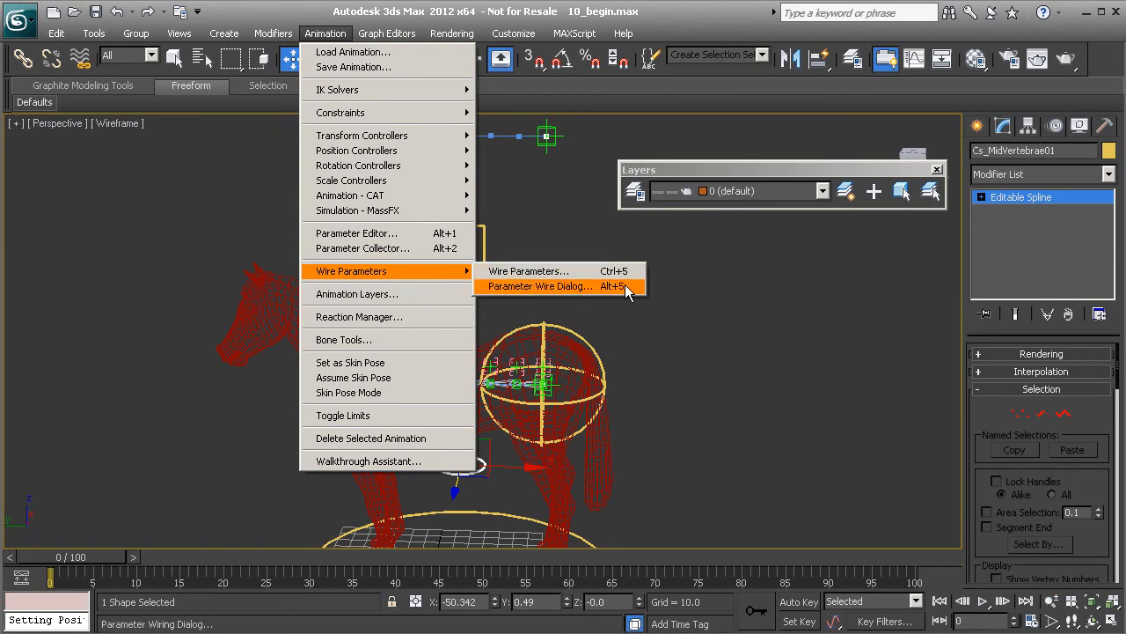
pyautogui.click(621, 293)
pyautogui.moveTo(374, 112); pyautogui.dragTo(706, 126)
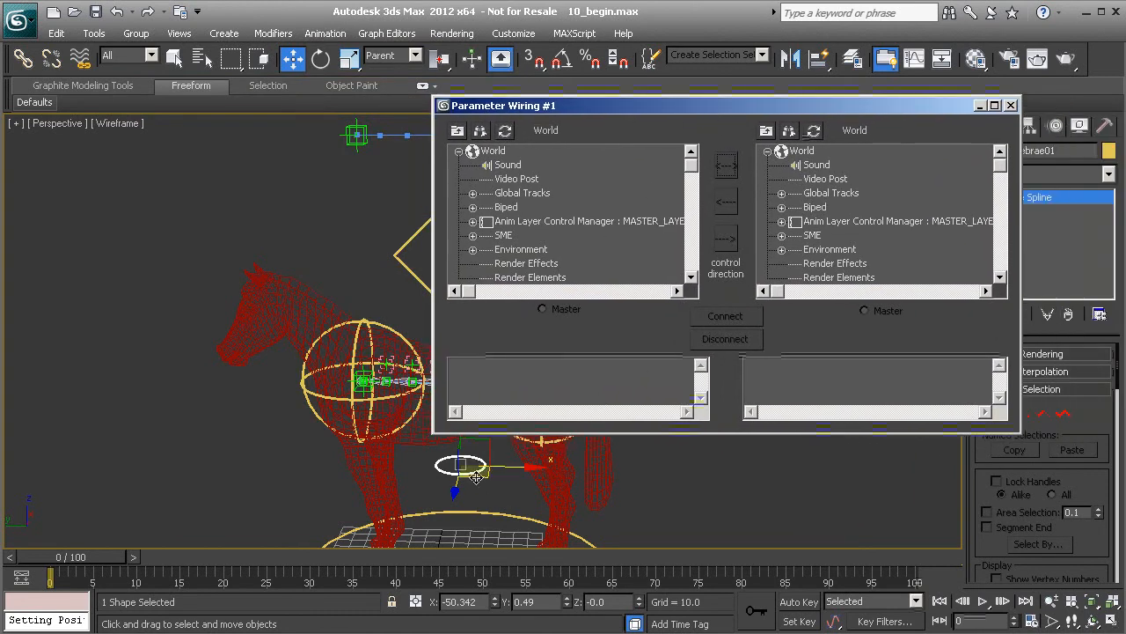
pyautogui.click(505, 130)
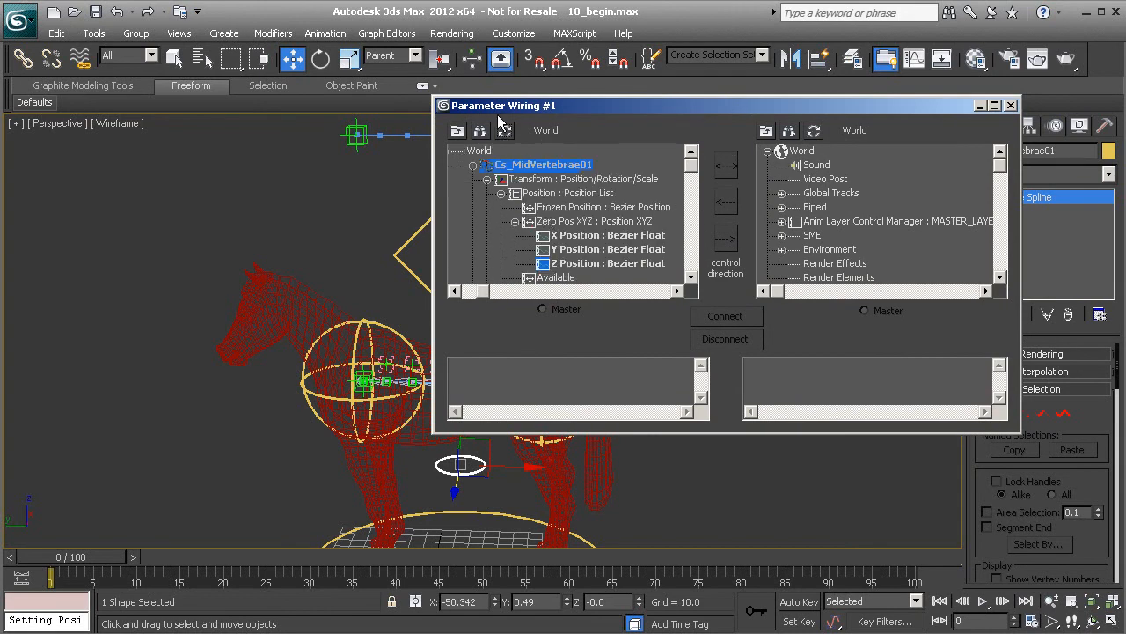
# Show the PtEnv_mSph_Vertebrae_Mid01 helper's tracks in the second track list of the Parameter Wiring dialog
pyautogui.moveTo(432, 189); pyautogui.dragTo(308, 245, button='middle')
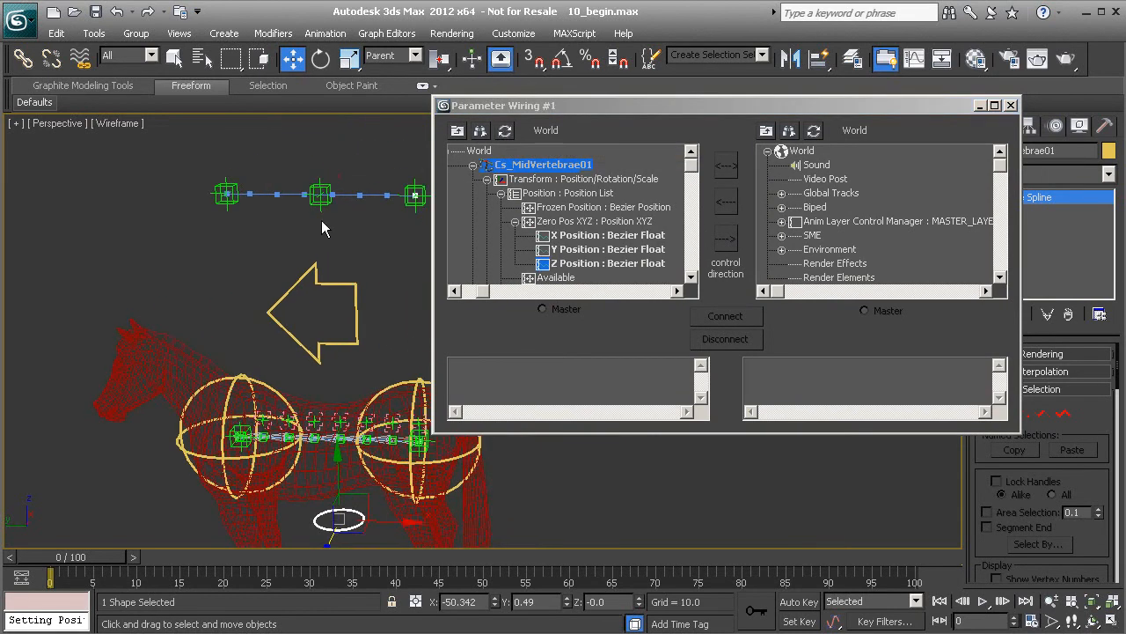
pyautogui.click(321, 196)
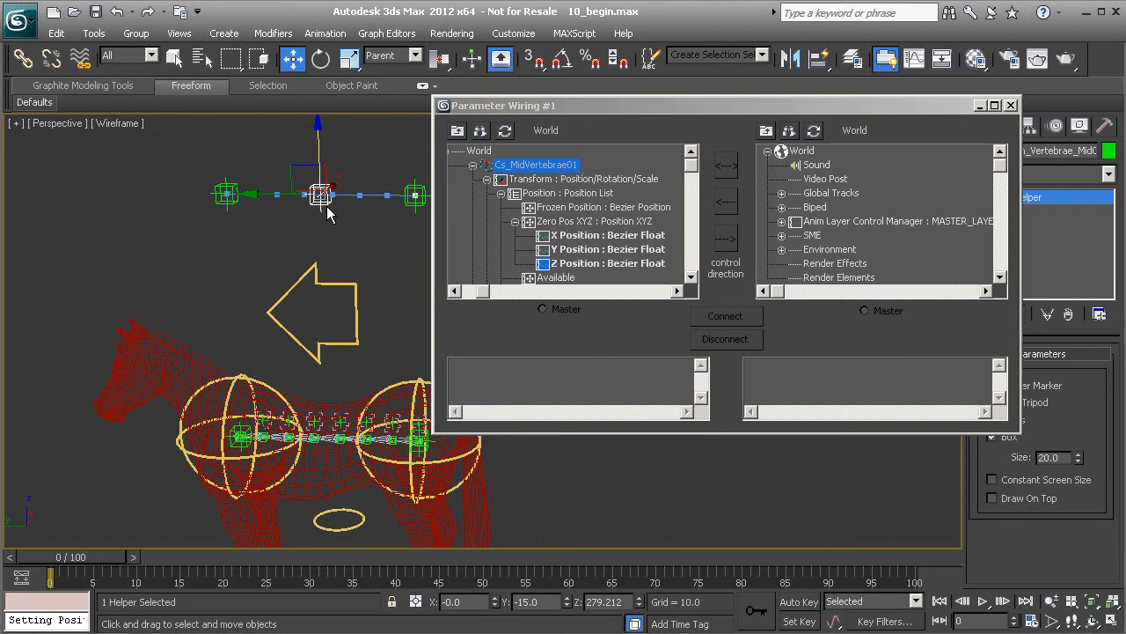
pyautogui.click(814, 130)
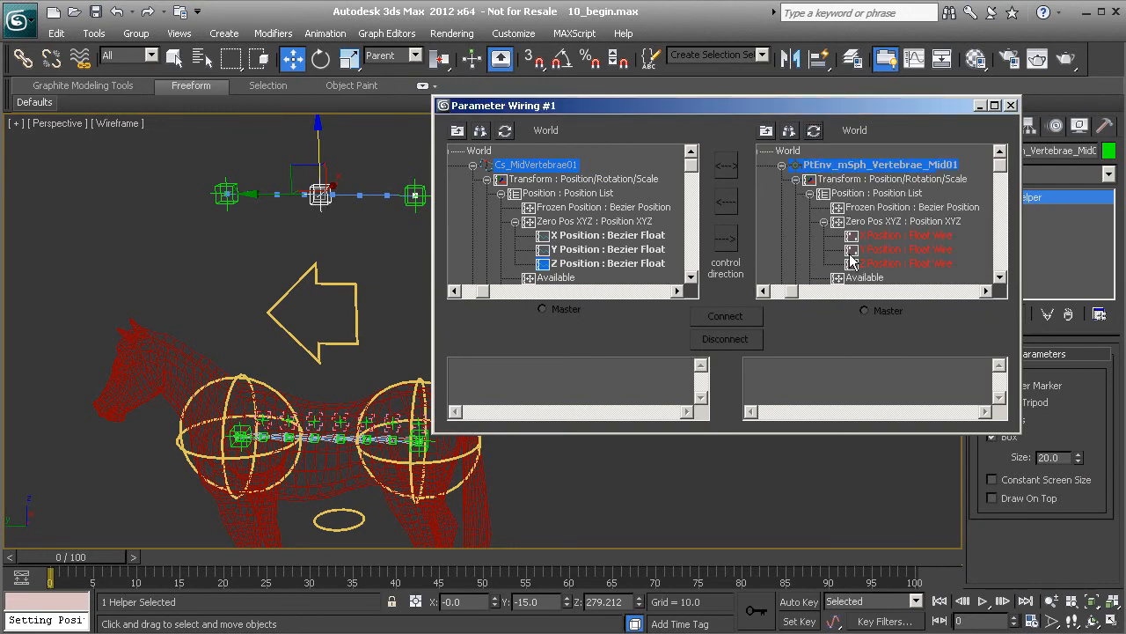
# Compare the Parent axes of the Cs_MidVertebrae01 control and the Mid01 helper to match their directions
pyautogui.keyDown('alt'); pyautogui.moveTo(271, 359); pyautogui.dragTo(308, 334, button='middle'); pyautogui.keyUp('alt')
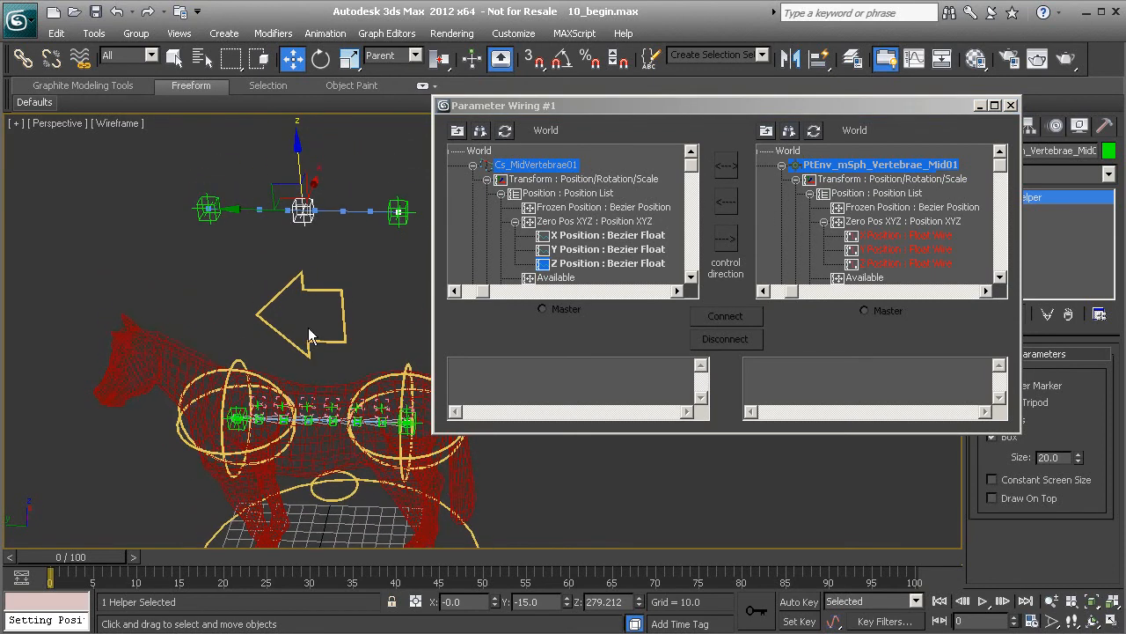
pyautogui.click(348, 495)
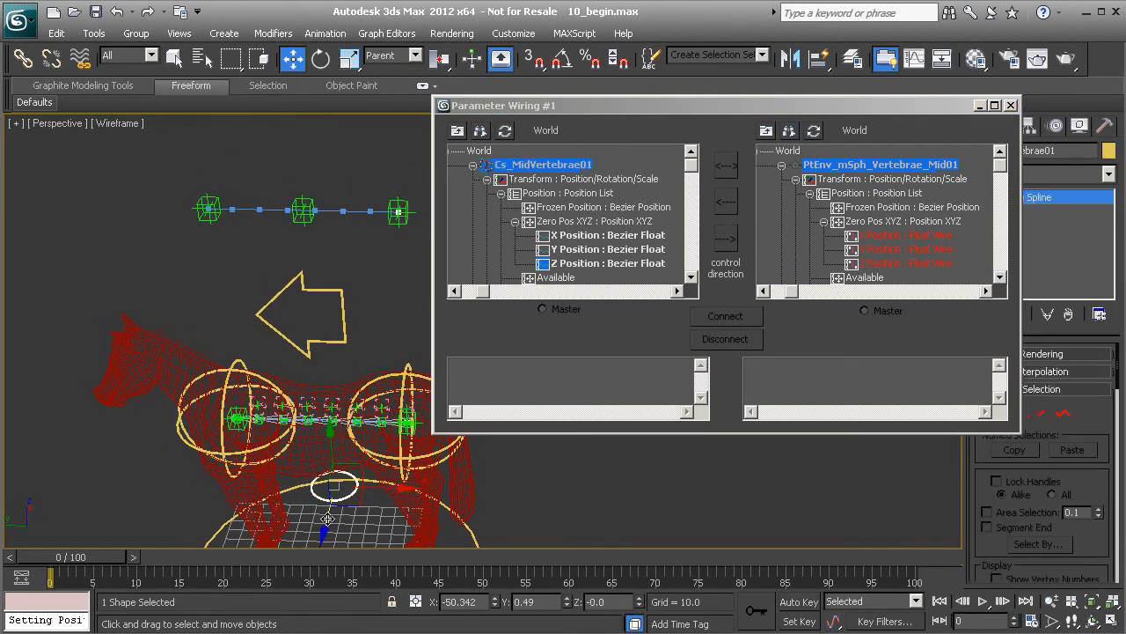
pyautogui.keyDown('alt'); pyautogui.moveTo(326, 515); pyautogui.dragTo(306, 455, button='middle'); pyautogui.keyUp('alt')
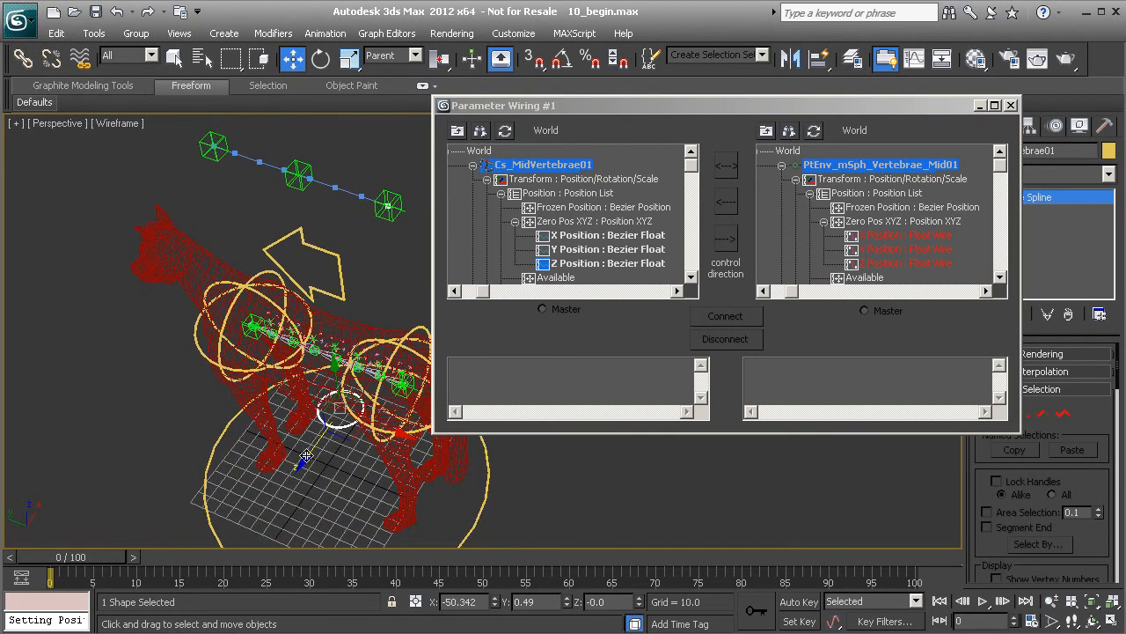
pyautogui.click(302, 165)
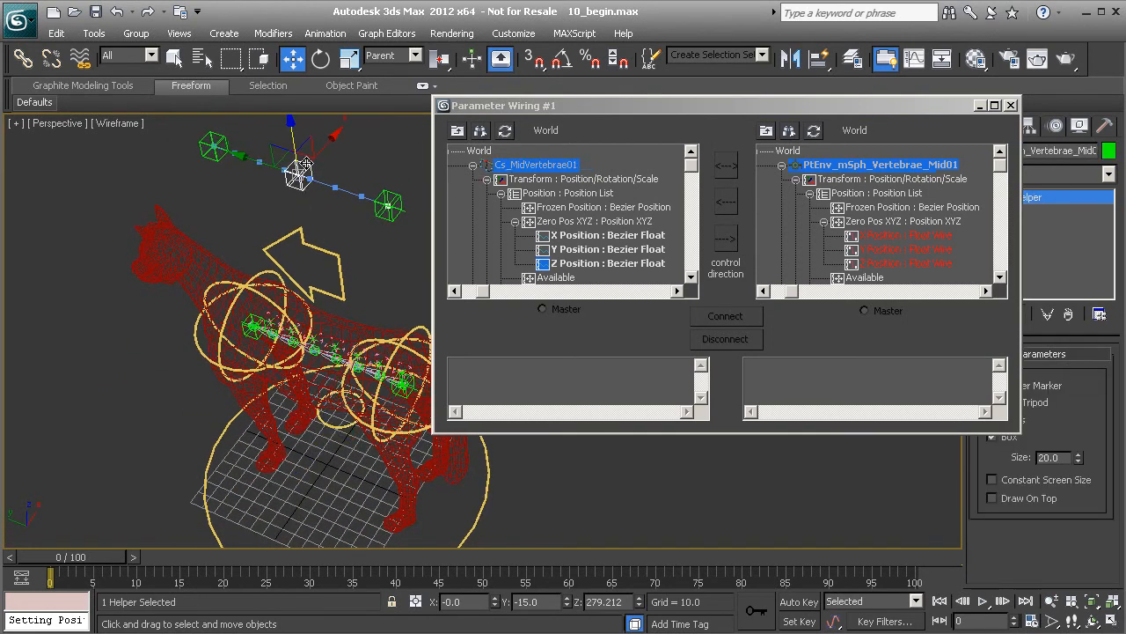
pyautogui.keyDown('alt'); pyautogui.moveTo(304, 165); pyautogui.dragTo(315, 205, button='middle'); pyautogui.keyUp('alt')
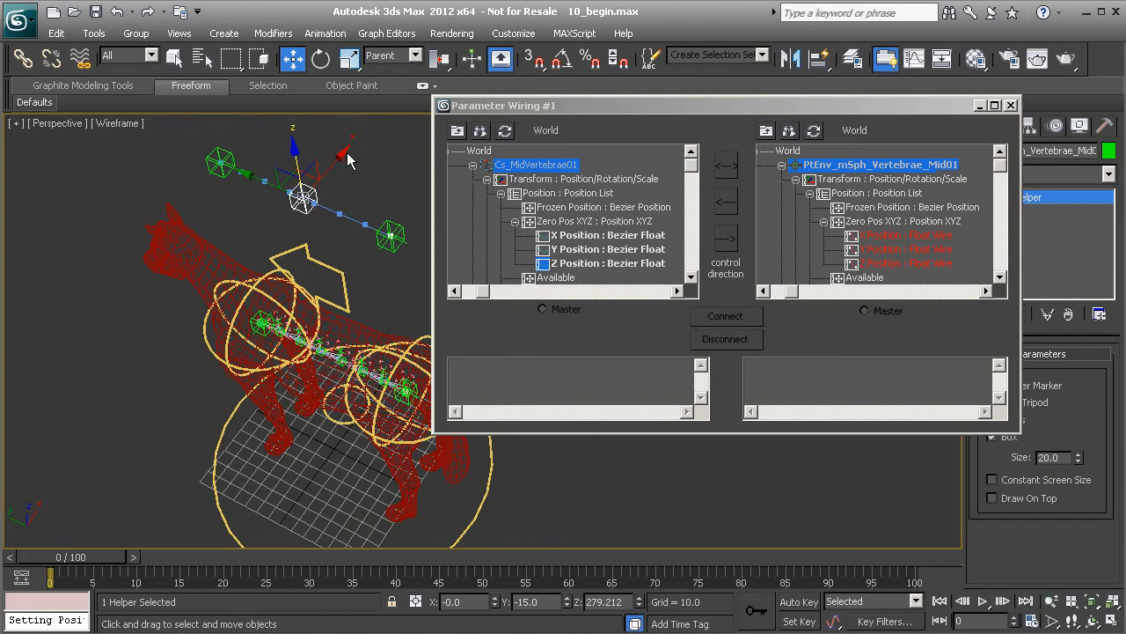
pyautogui.keyDown('alt'); pyautogui.moveTo(328, 204); pyautogui.dragTo(308, 287, button='middle'); pyautogui.keyUp('alt')
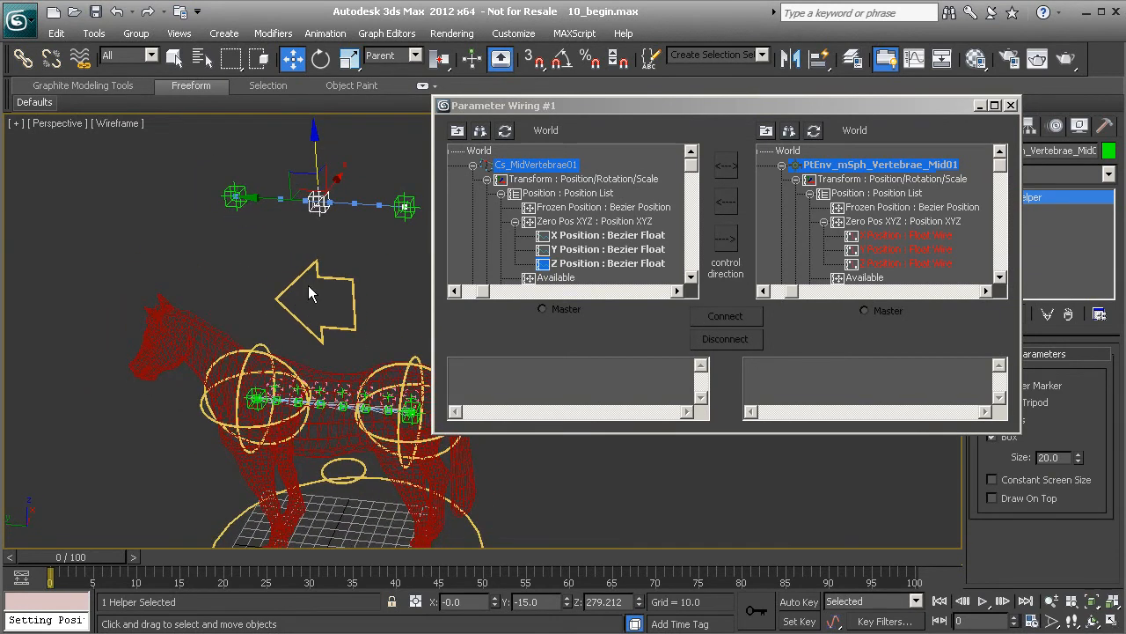
# Wire the control's Z Position one-way to the Mid01 helper's X Position with the expression Z_Position * -1
pyautogui.click(588, 251)
pyautogui.click(585, 264)
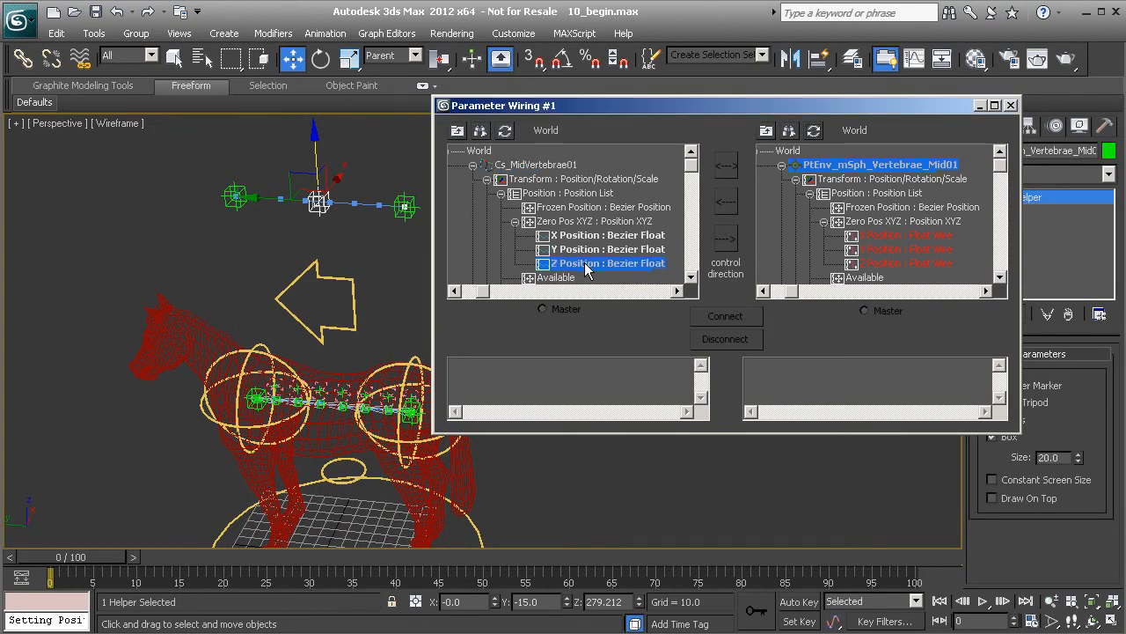
pyautogui.click(896, 235)
pyautogui.click(726, 239)
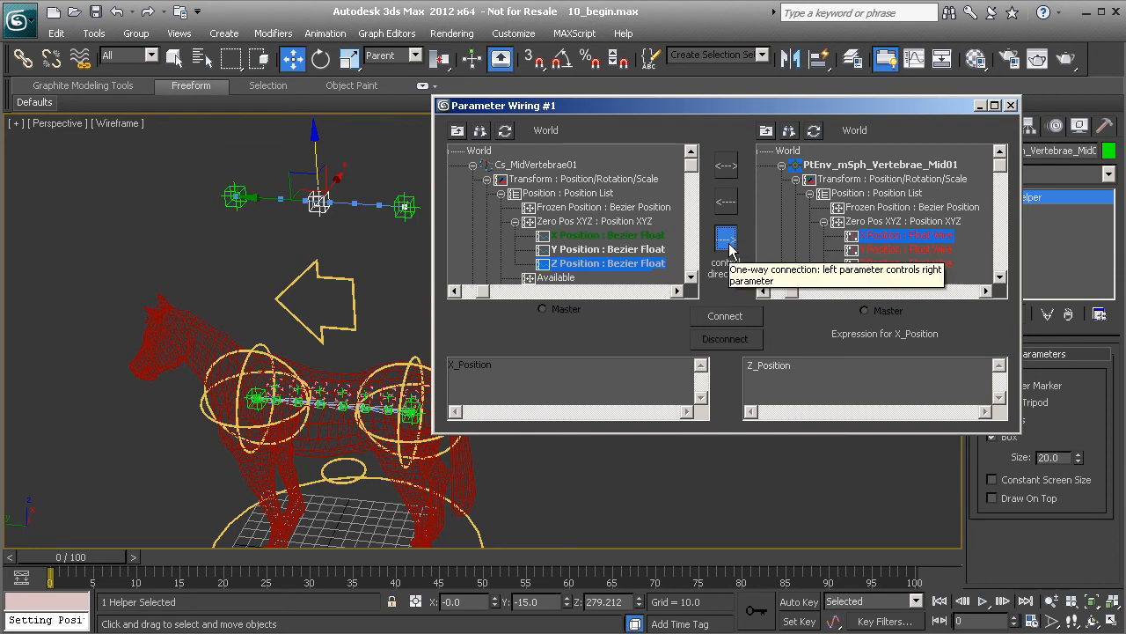
pyautogui.click(809, 369)
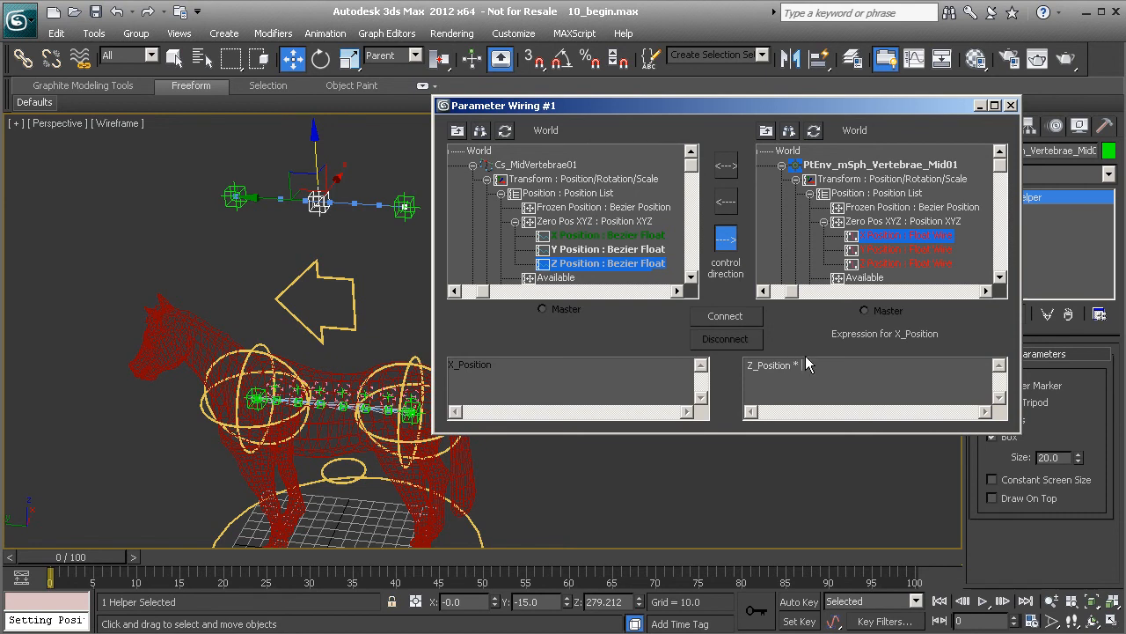
pyautogui.click(741, 317)
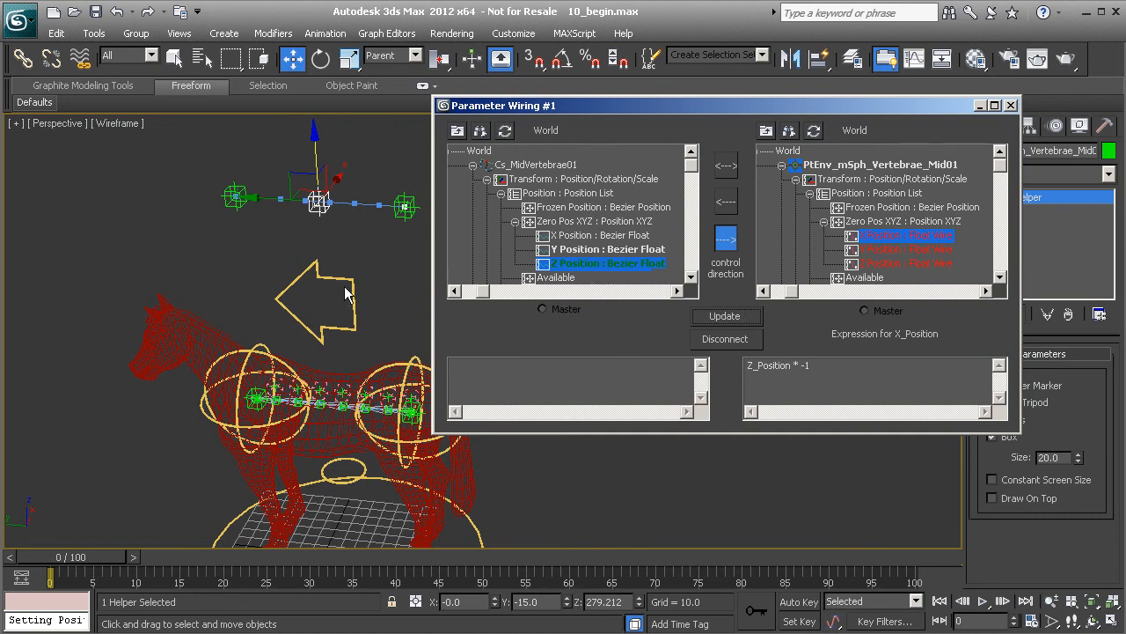
# Test moving the Cs_MidVertebrae01 control along its Z axis, then compare its vertical axis with the Mid01 helper's
pyautogui.click(361, 463)
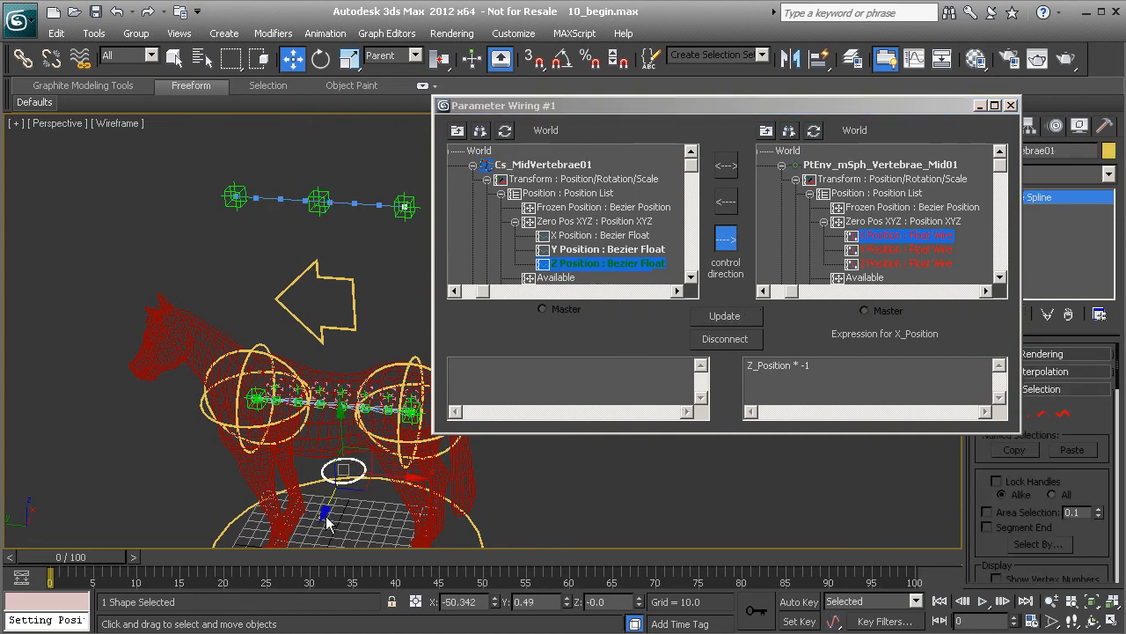
pyautogui.moveTo(328, 512)
pyautogui.mouseDown()
pyautogui.moveTo(335, 499)
pyautogui.moveTo(317, 570)
pyautogui.moveTo(344, 515)
pyautogui.mouseUp()
pyautogui.click(320, 204)
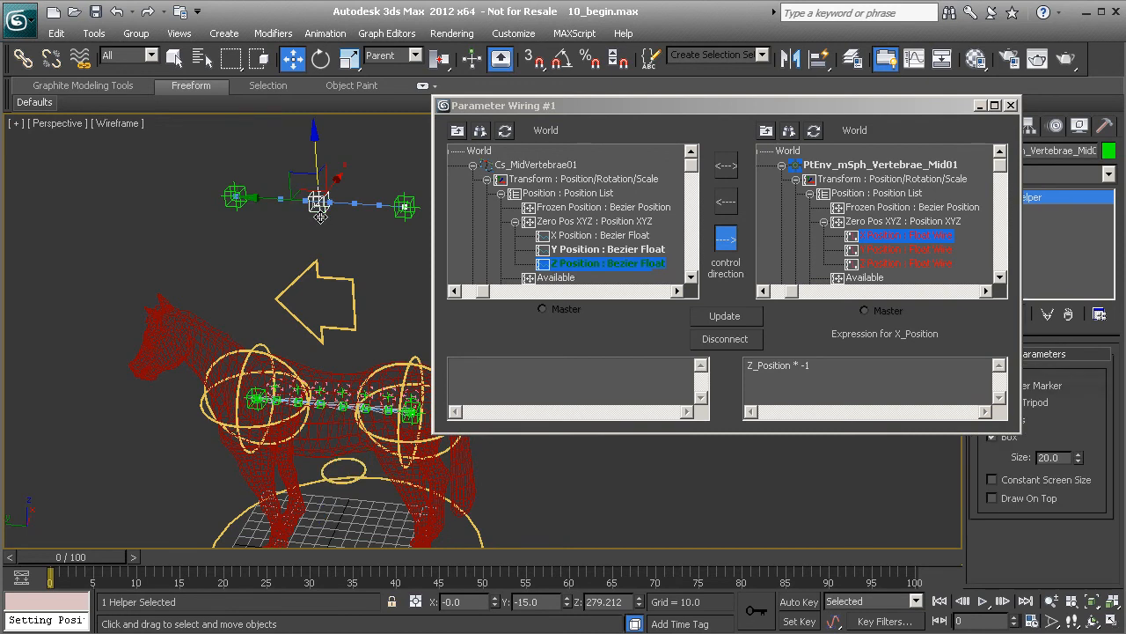
pyautogui.moveTo(333, 206); pyautogui.dragTo(336, 231, button='middle')
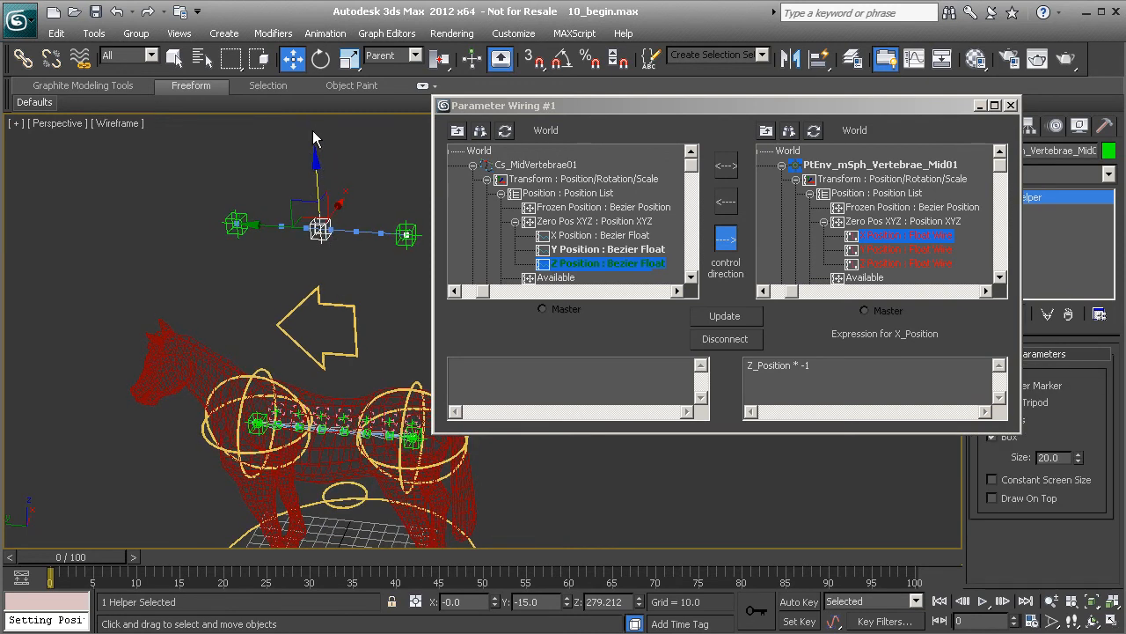
pyautogui.click(355, 485)
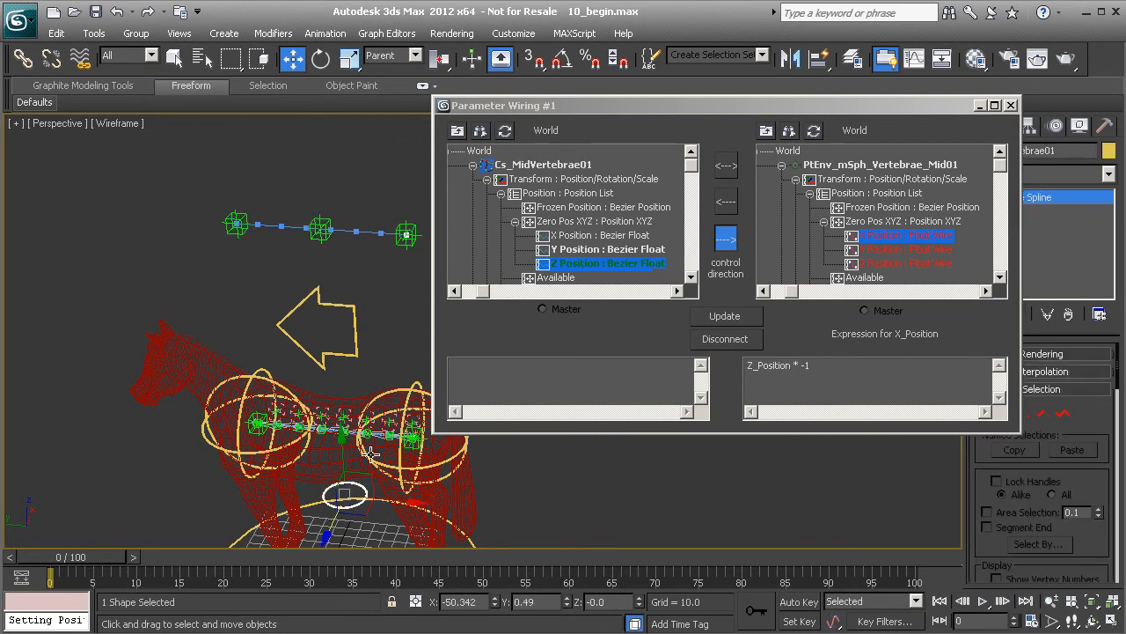
# Wire the control's Y Position one-way to the Mid01 helper's Z Position with the expression Y_Position
pyautogui.click(607, 252)
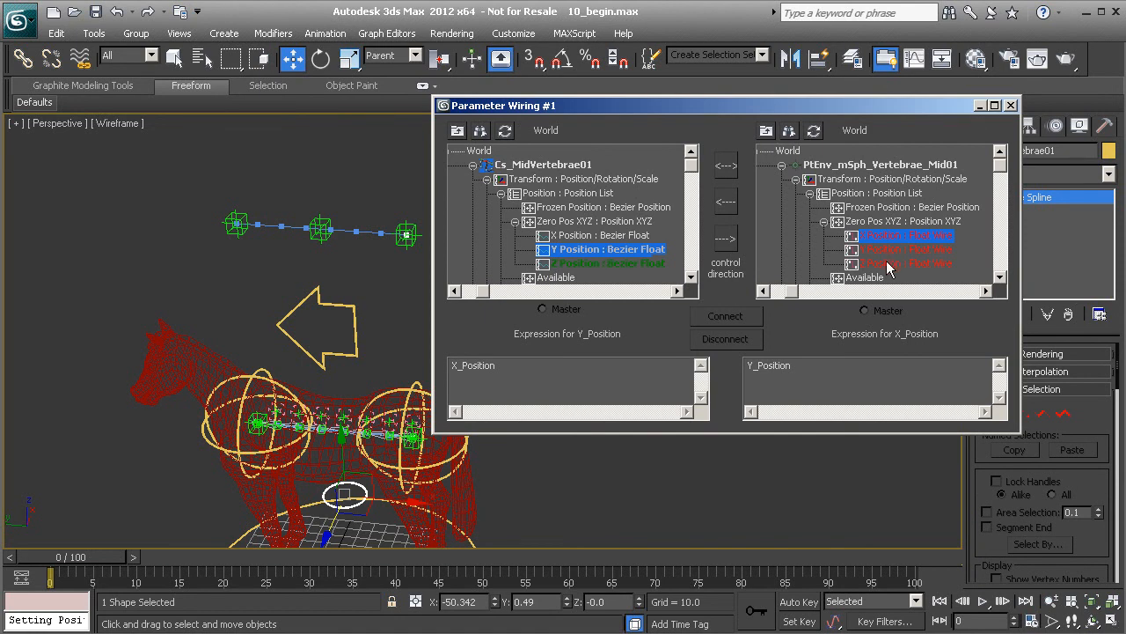
pyautogui.click(888, 263)
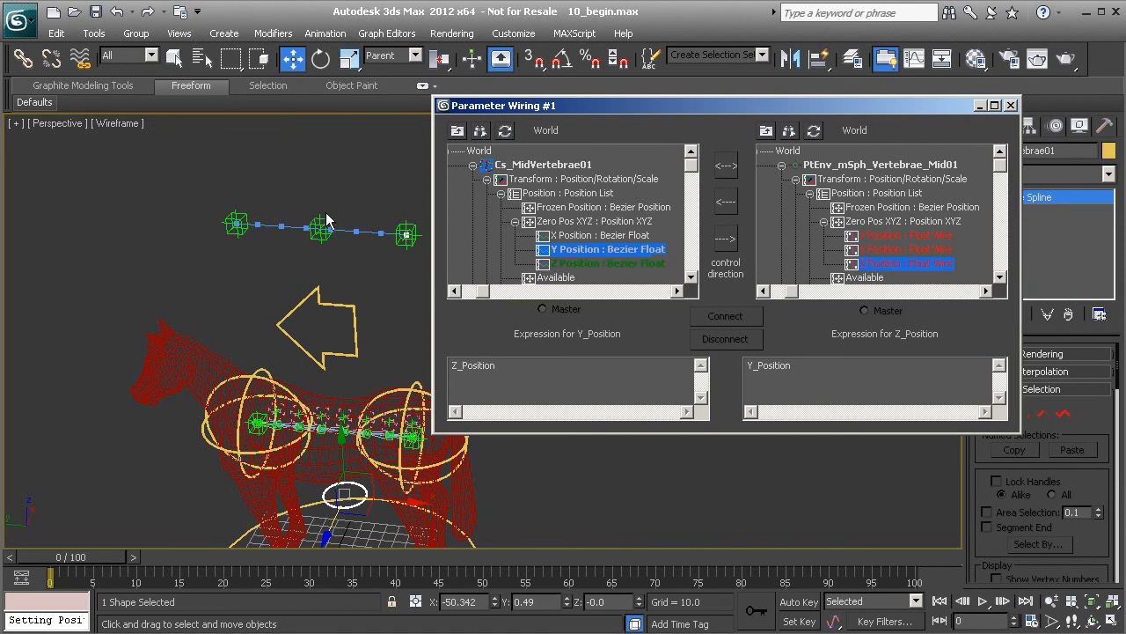
pyautogui.click(724, 242)
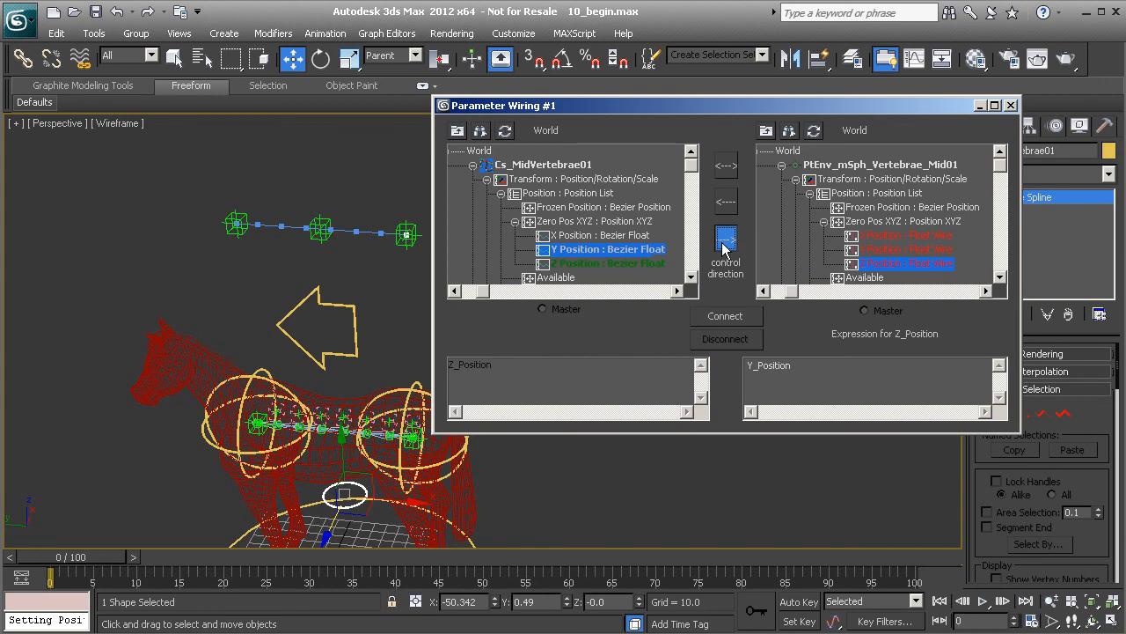
pyautogui.click(726, 316)
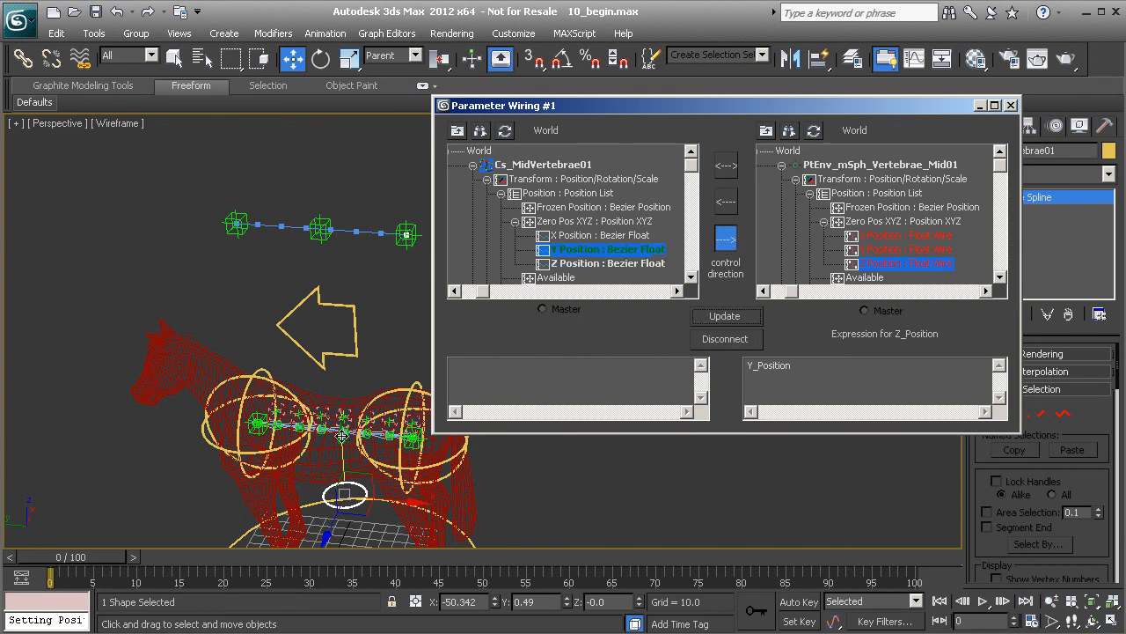
# Test moving the Cs_MidVertebrae01 control vertically and undo it, then compare its remaining axis with the Mid01 helper's
pyautogui.moveTo(340, 437); pyautogui.dragTo(343, 383)
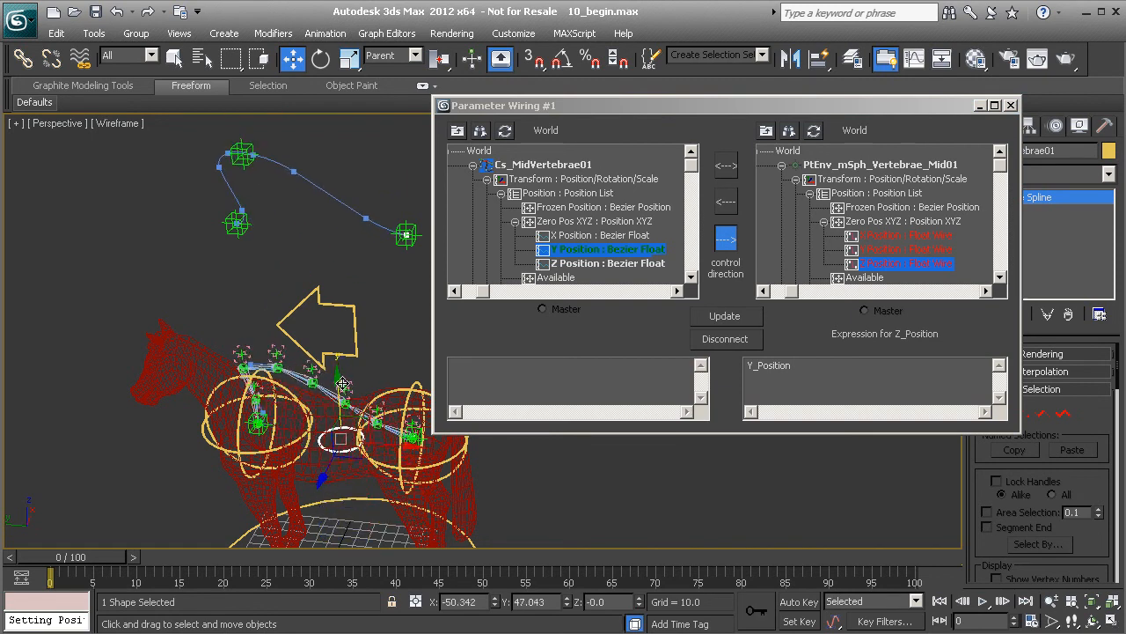
pyautogui.hotkey('ctrl', 'z')
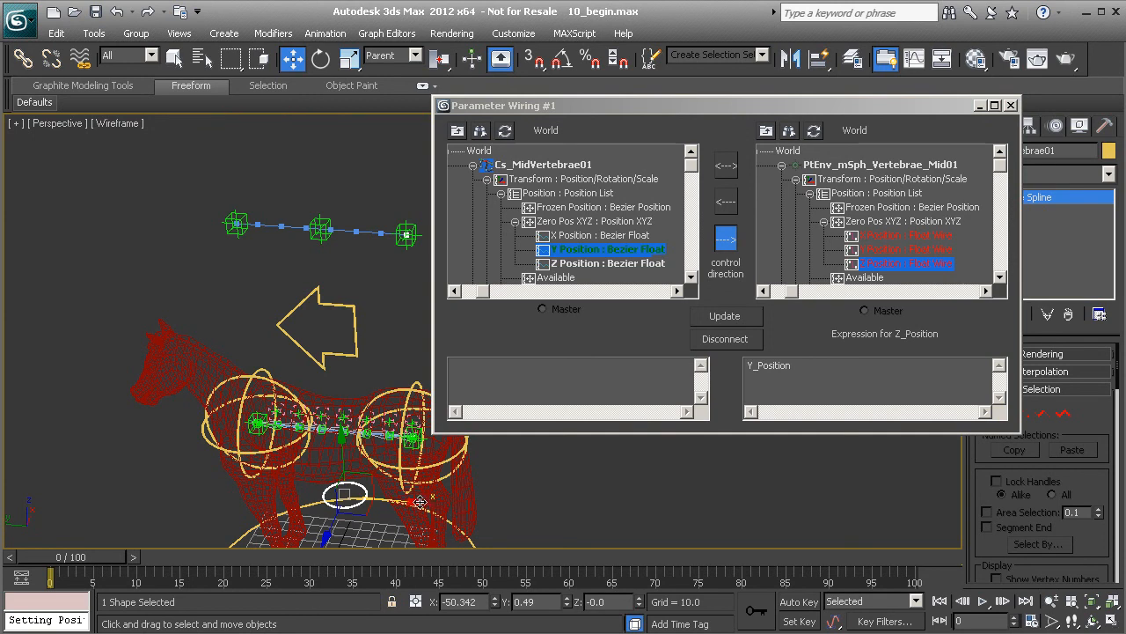
pyautogui.click(322, 227)
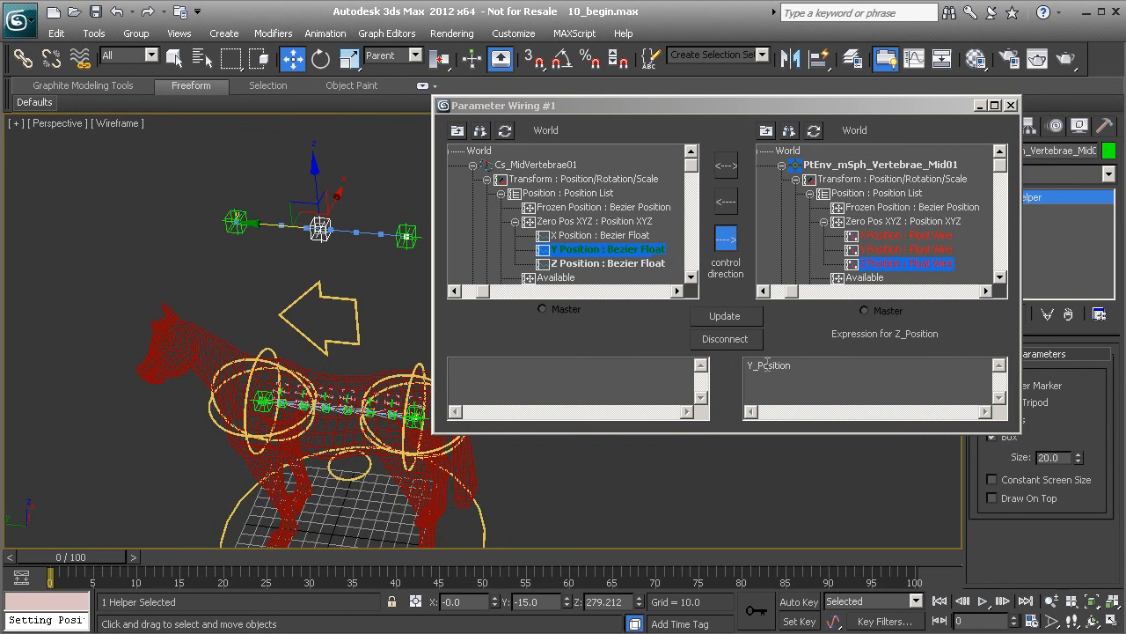
pyautogui.click(360, 475)
# Wire the control's X Position one-way to the Mid01 helper's Y Position with the expression X_Position * -1
pyautogui.click(570, 236)
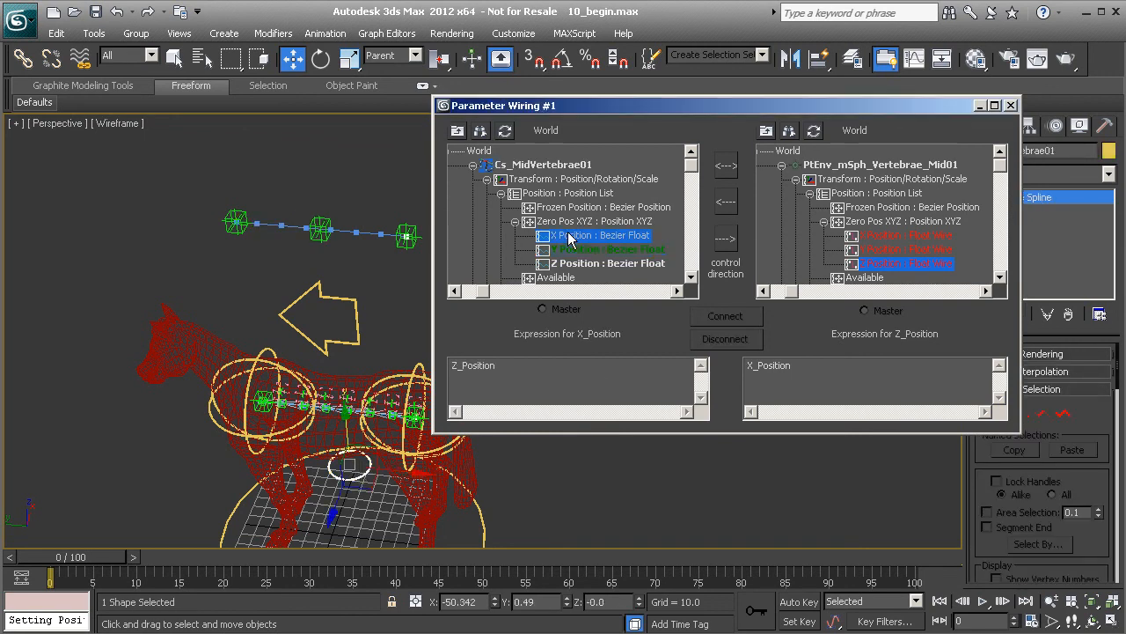
pyautogui.click(891, 250)
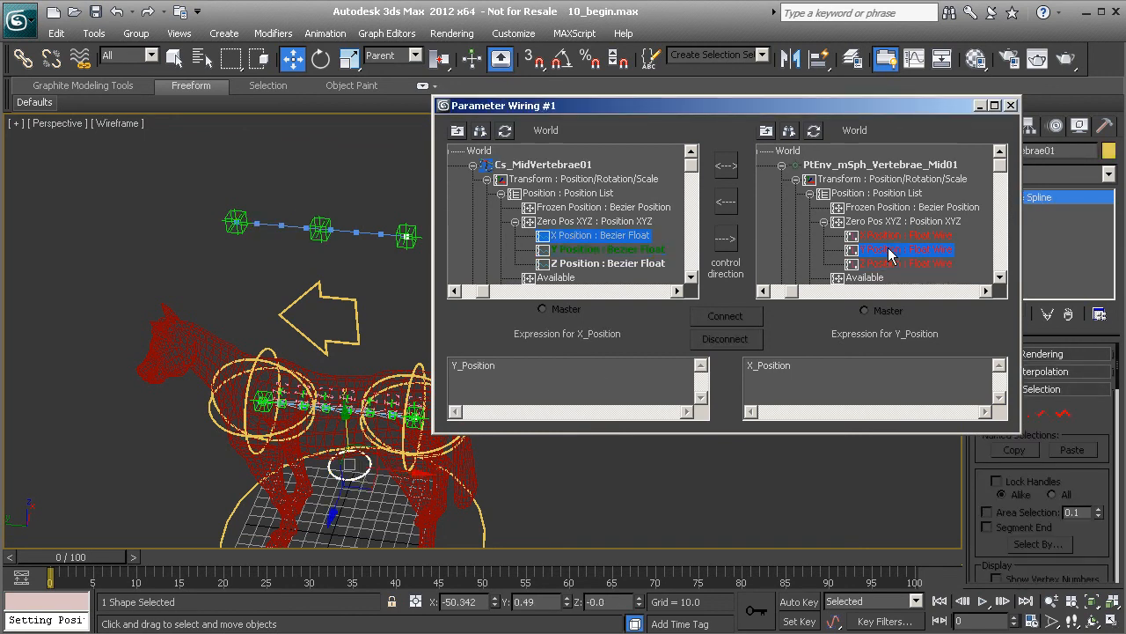
pyautogui.click(727, 239)
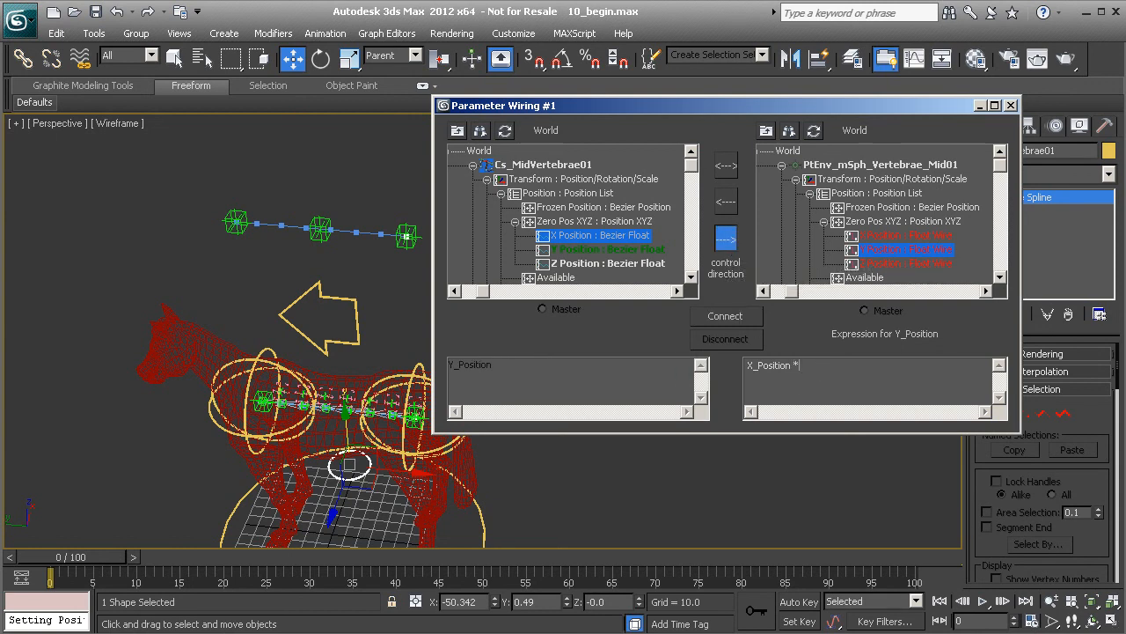
pyautogui.click(724, 317)
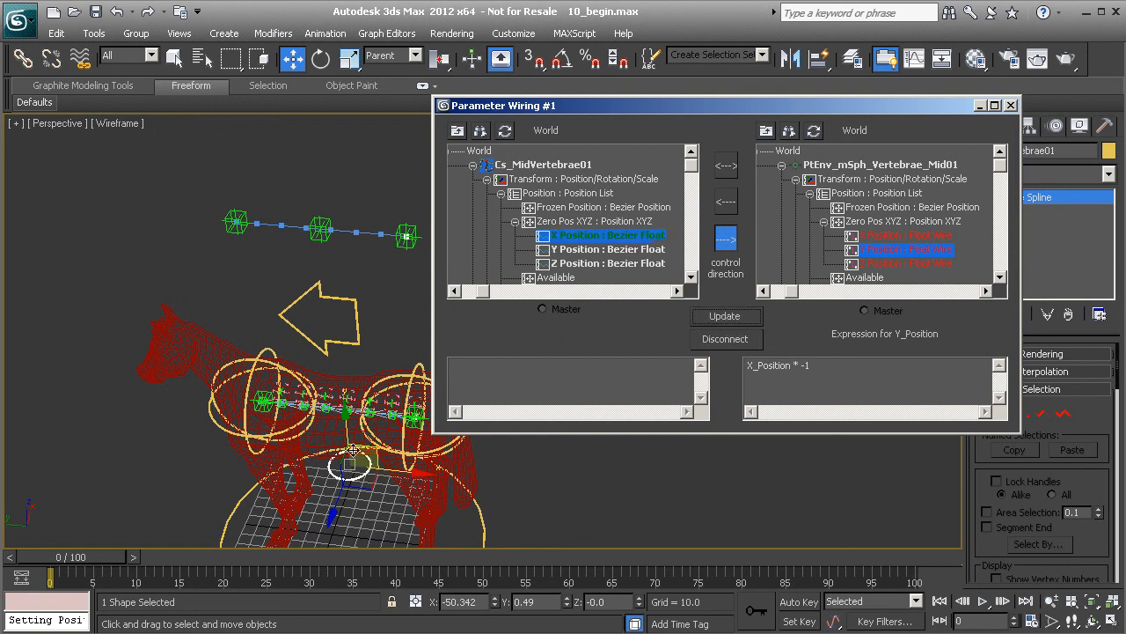
# Test the wiring by moving the Cs_MidVertebrae01 control vertically and along its Z axis, cancelling each move
pyautogui.moveTo(346, 408); pyautogui.dragTo(341, 343)
pyautogui.rightClick(342, 343)
pyautogui.moveTo(337, 514)
pyautogui.mouseDown()
pyautogui.moveTo(321, 557)
pyautogui.moveTo(330, 532)
pyautogui.mouseUp()
pyautogui.rightClick(331, 532)
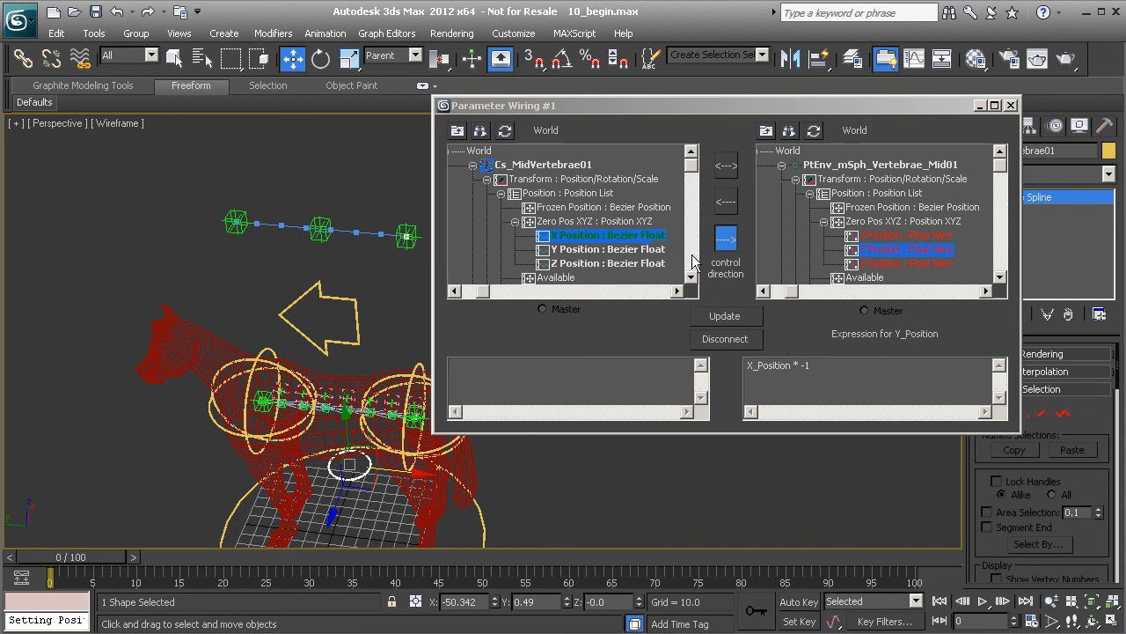
# Close the Parameter Wiring dialog and clear the selection
pyautogui.click(1011, 105)
pyautogui.keyDown('alt'); pyautogui.moveTo(536, 301); pyautogui.dragTo(396, 378, button='middle'); pyautogui.keyUp('alt')
pyautogui.moveTo(391, 418)
pyautogui.mouseDown()
pyautogui.moveTo(385, 383)
pyautogui.moveTo(409, 327)
pyautogui.moveTo(361, 413)
pyautogui.moveTo(361, 436)
pyautogui.moveTo(360, 379)
pyautogui.moveTo(361, 432)
pyautogui.moveTo(361, 392)
pyautogui.moveTo(389, 414)
pyautogui.mouseUp()
pyautogui.click(522, 345)
pyautogui.keyDown('alt'); pyautogui.moveTo(537, 370); pyautogui.dragTo(529, 322, button='middle'); pyautogui.keyUp('alt')
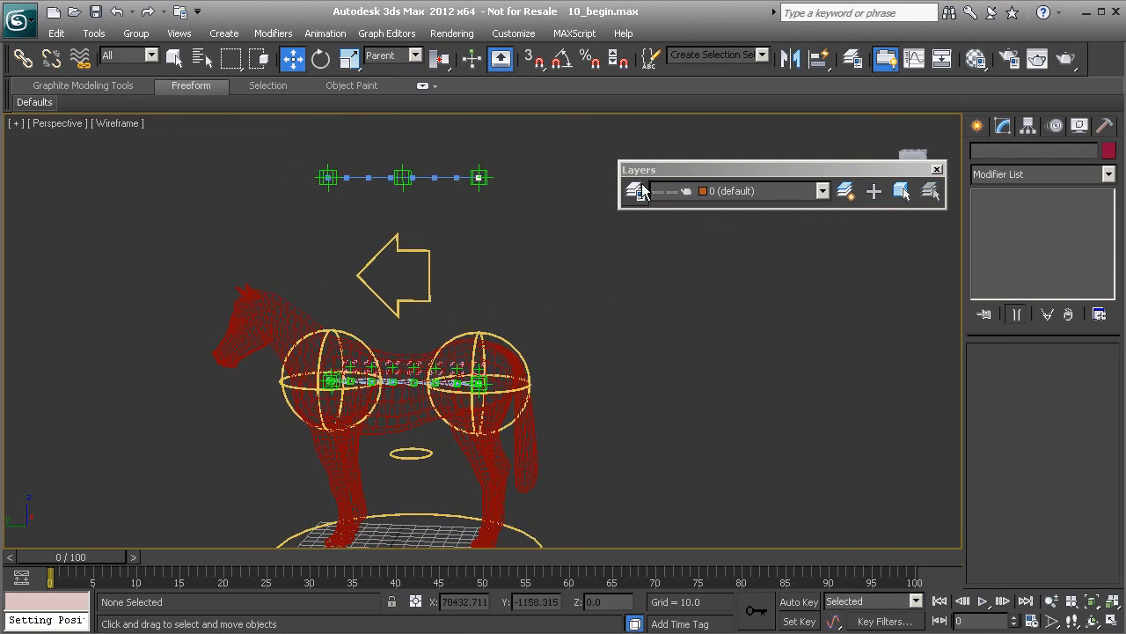
# Toggle the objects_to_hide layer's visibility in the layer manager to check what it hides, leaving it shown, and close the layer windows
pyautogui.click(634, 190)
pyautogui.click(204, 247)
pyautogui.click(204, 246)
pyautogui.click(205, 248)
pyautogui.click(205, 249)
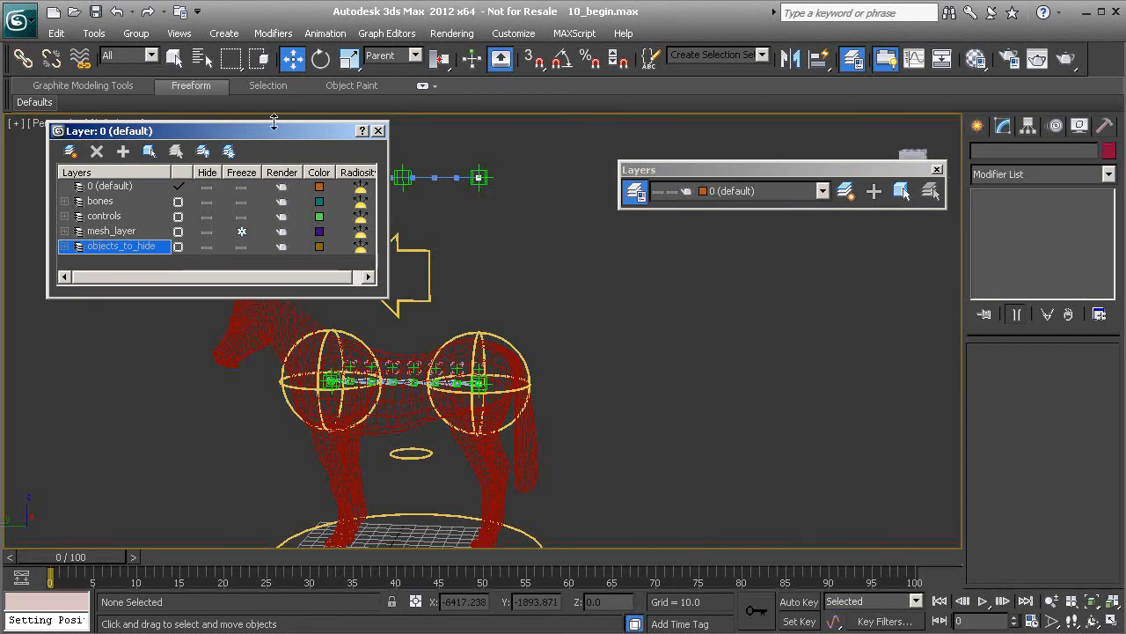
pyautogui.moveTo(274, 130); pyautogui.dragTo(248, 142)
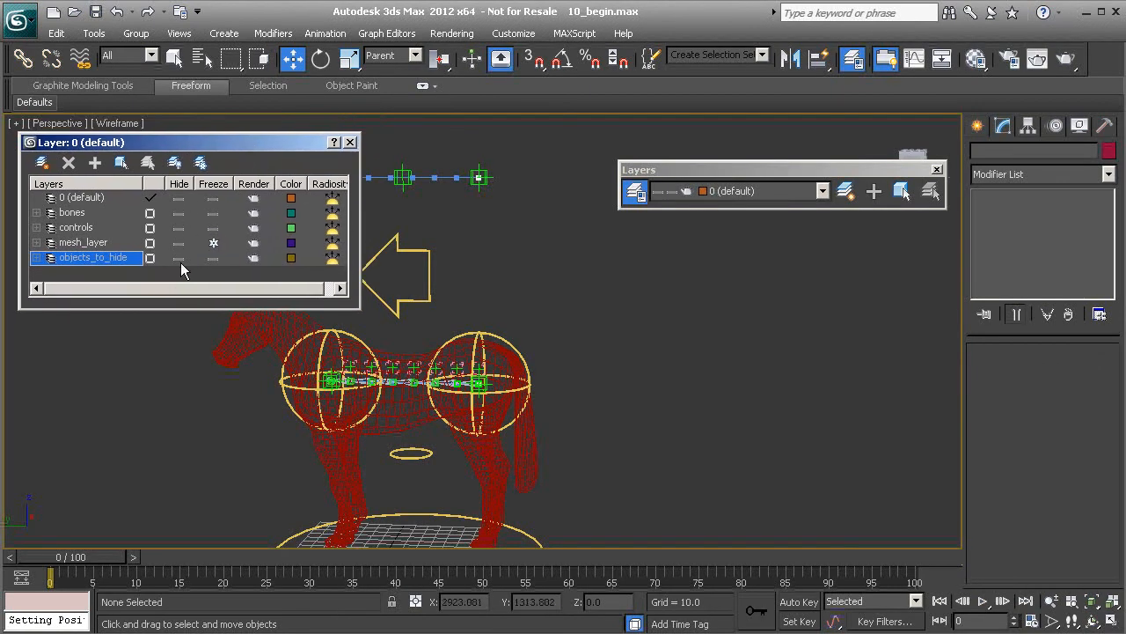
pyautogui.click(179, 258)
pyautogui.click(177, 258)
pyautogui.click(349, 142)
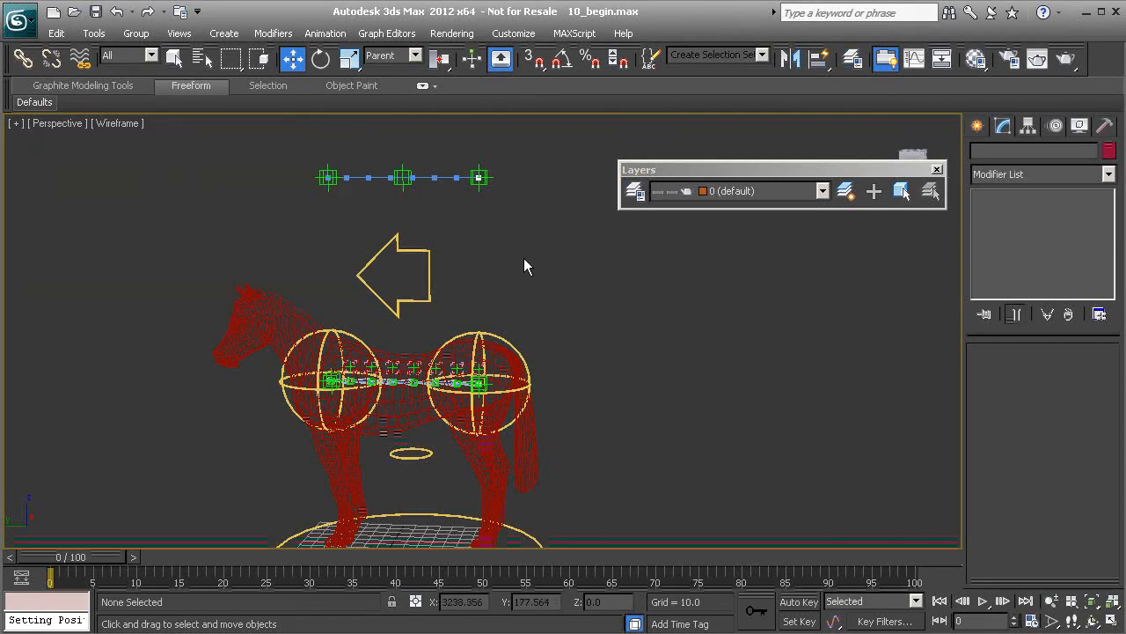
pyautogui.click(937, 169)
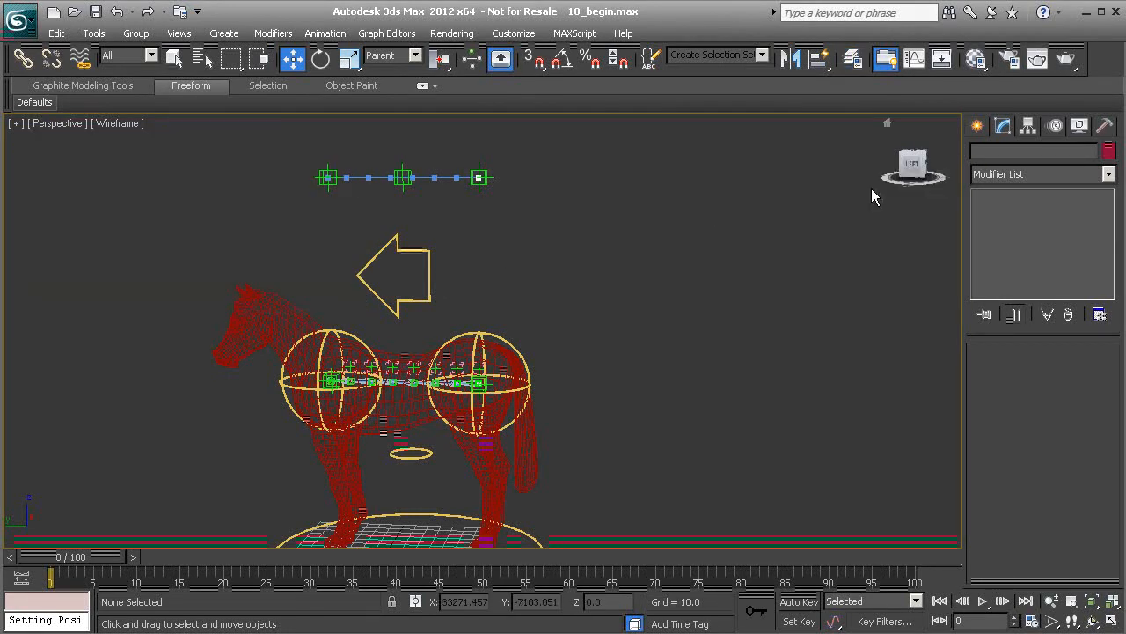
pyautogui.moveTo(486, 231); pyautogui.dragTo(579, 238, button='middle')
pyautogui.moveTo(569, 341); pyautogui.dragTo(540, 342, button='middle')
pyautogui.scroll(1, 533, 194)
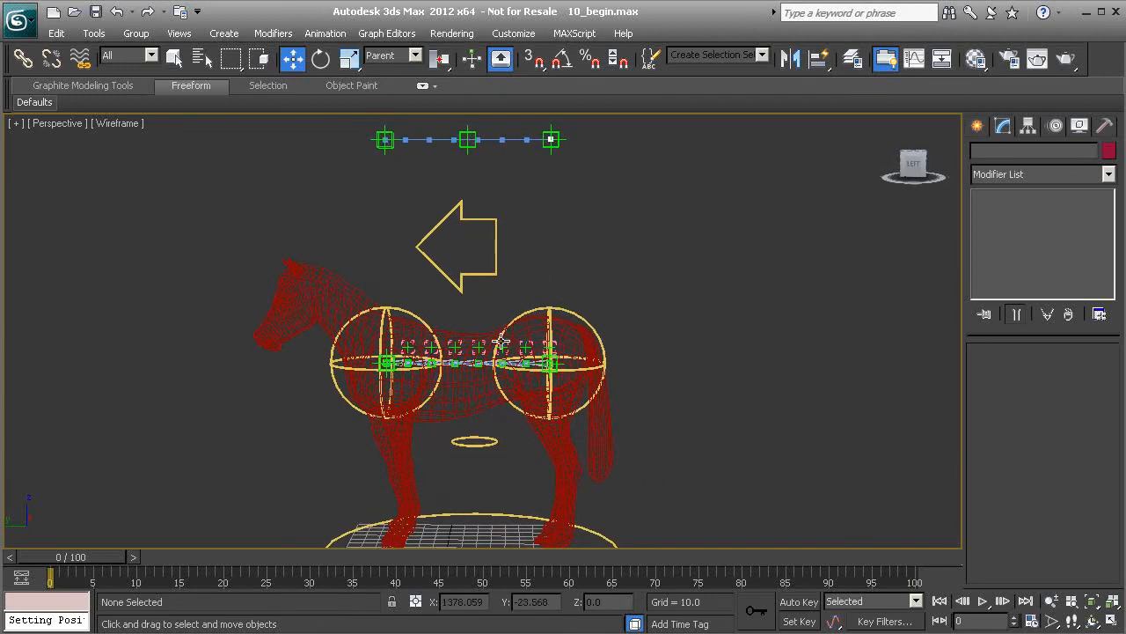
pyautogui.moveTo(507, 235); pyautogui.dragTo(477, 242, button='middle')
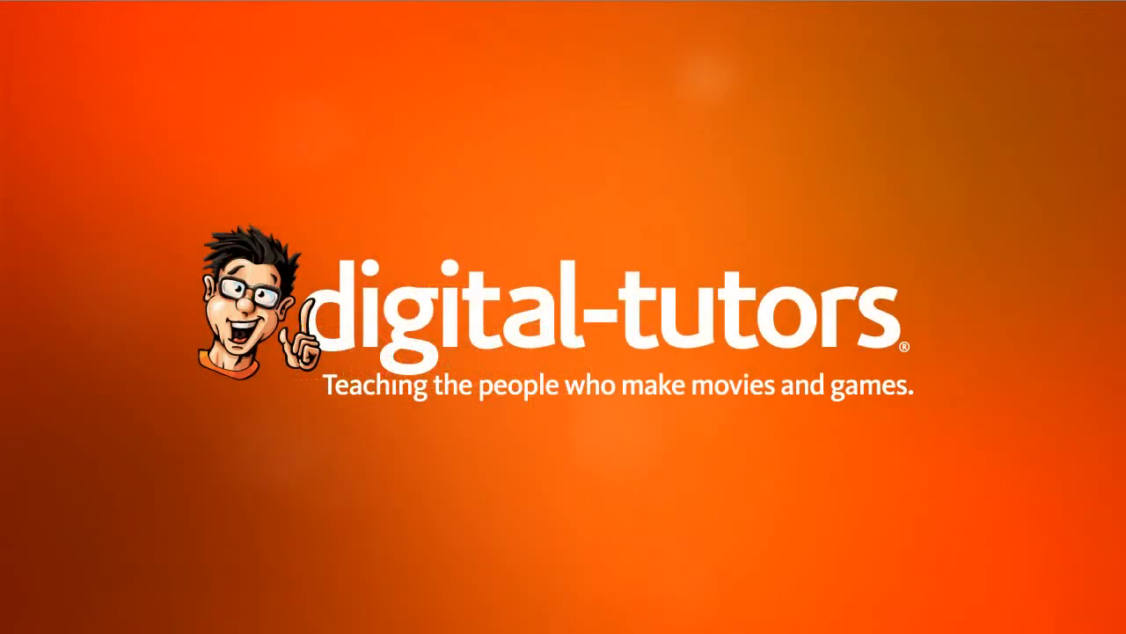